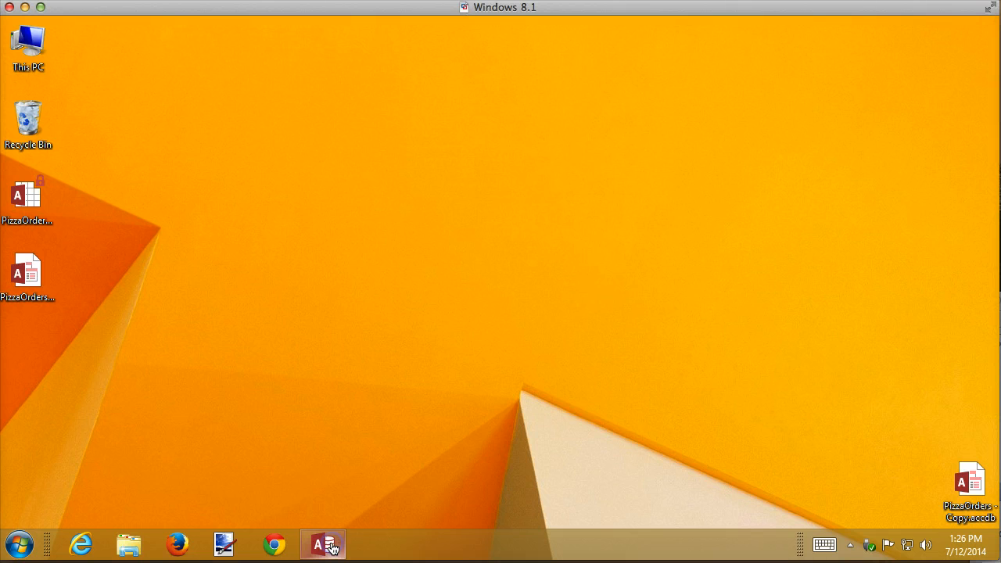
- Switch to the PizzaOrders database in Access and open the tblOrders table
{"action": "left_click", "coordinate": [332, 545]}
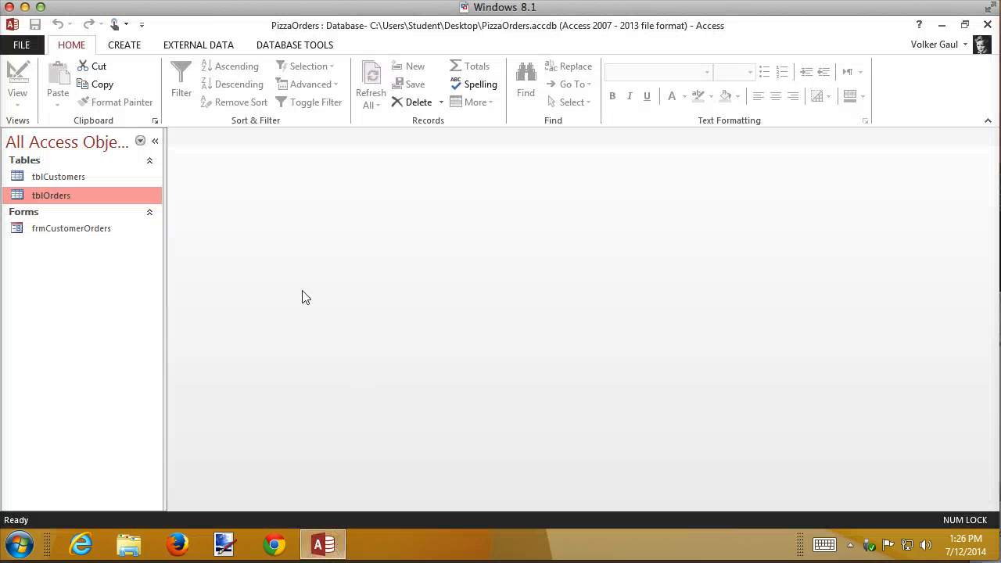
{"action": "double_click", "coordinate": [47, 196]}
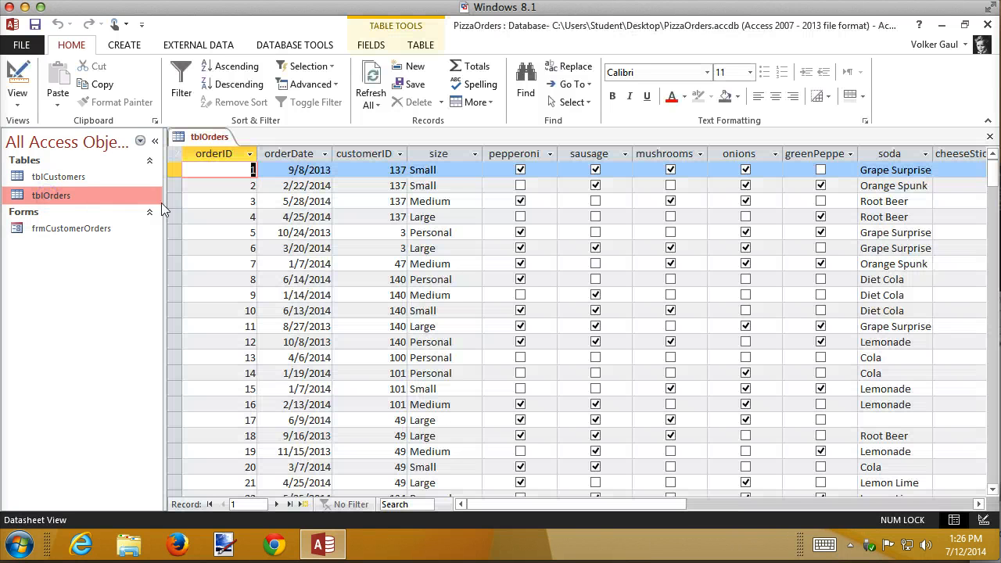
- Start a new record in tblOrders with the order date 7/12 and discard the entry
{"action": "left_click", "coordinate": [305, 505]}
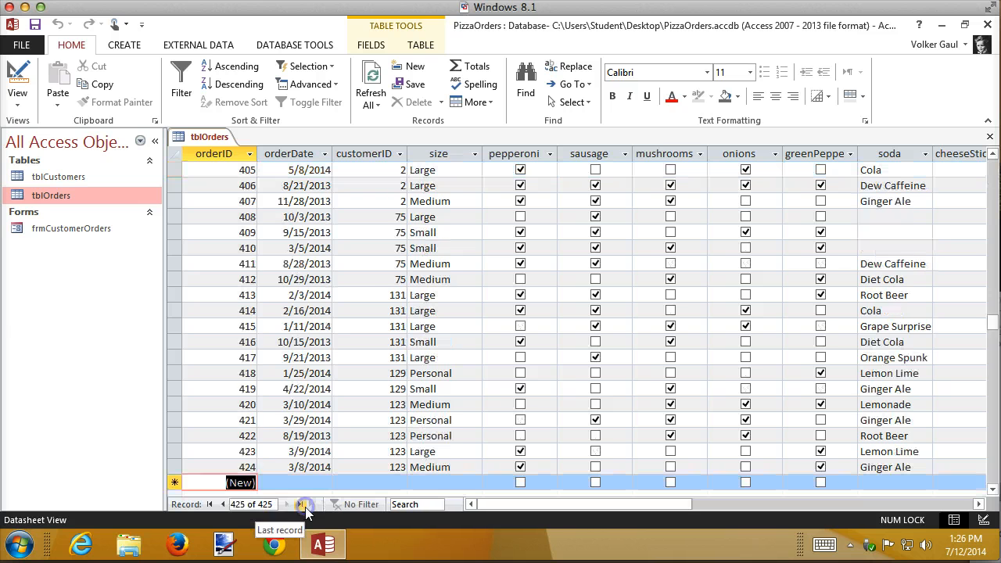
{"action": "key", "text": "Tab"}
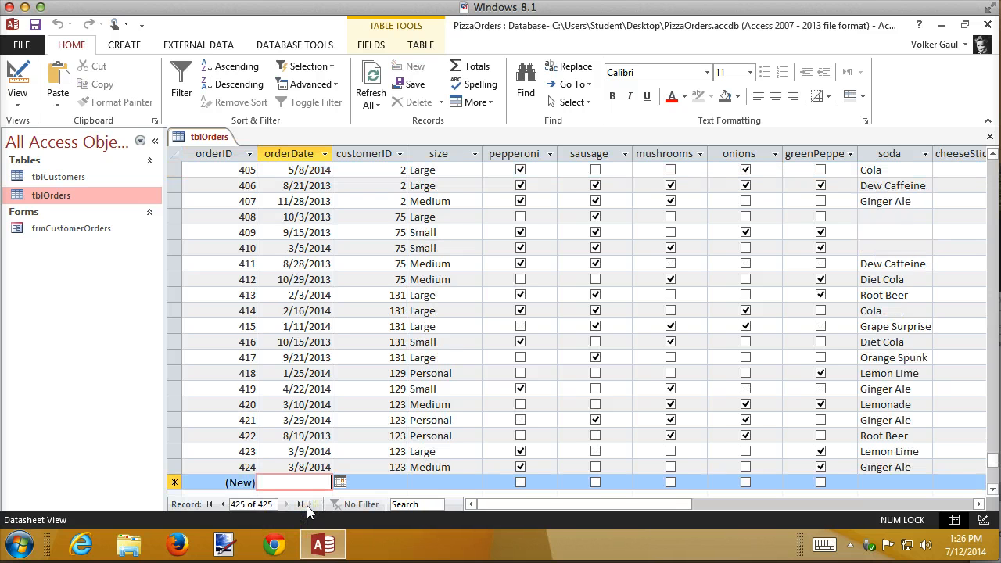
{"action": "type", "text": "7/"}
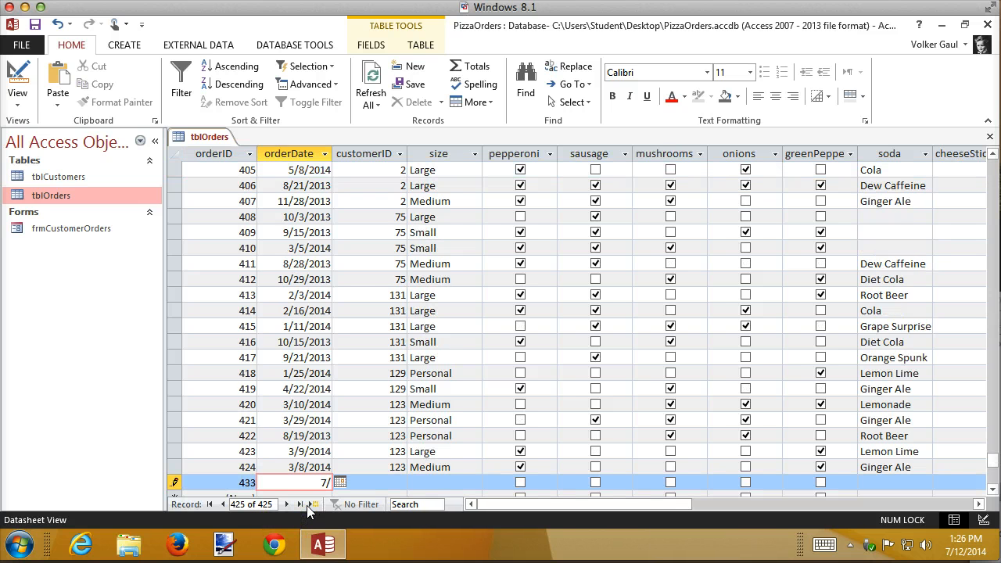
{"action": "type", "text": "12"}
{"action": "key", "text": "Tab"}
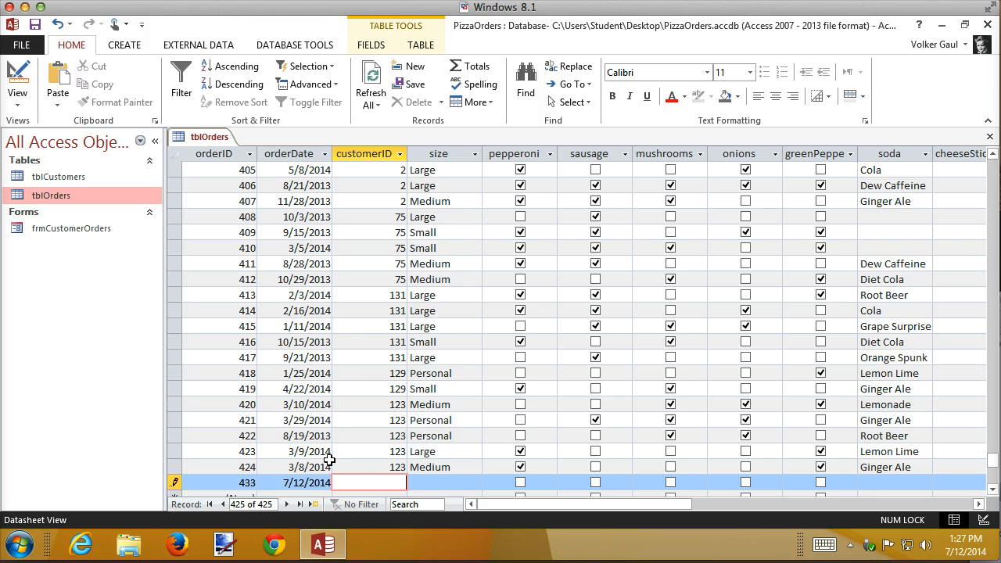
{"action": "key", "text": "Escape"}
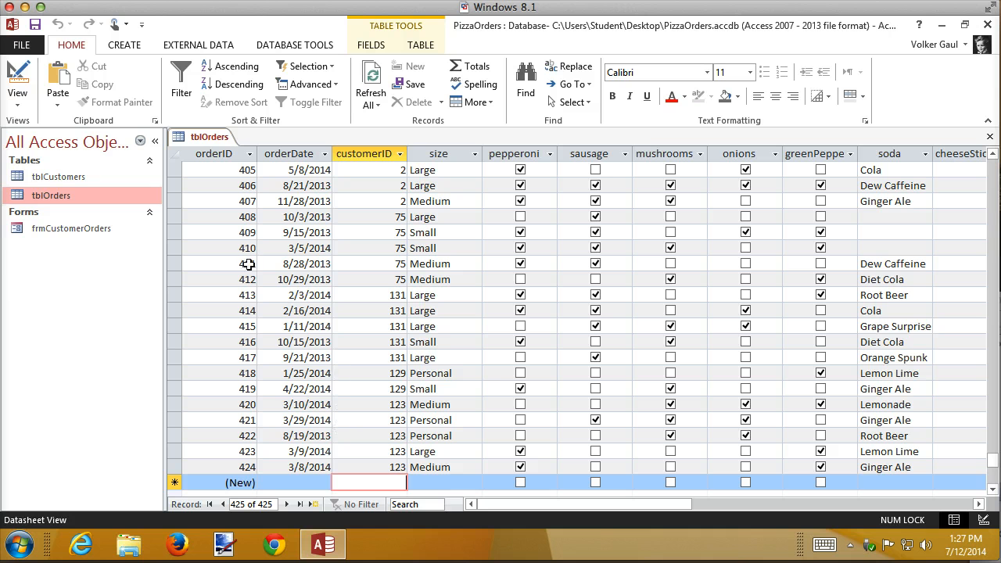
- Open tblOrders in Design View and try to set the customerID field's data type to Lookup Wizard
{"action": "left_click", "coordinate": [68, 198]}
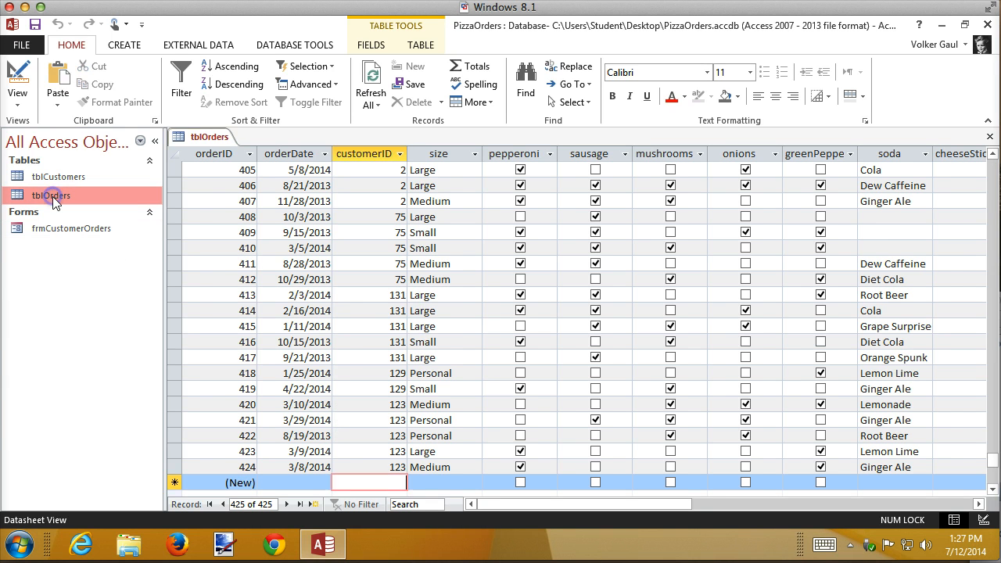
{"action": "right_click", "coordinate": [53, 197]}
{"action": "left_click", "coordinate": [90, 227]}
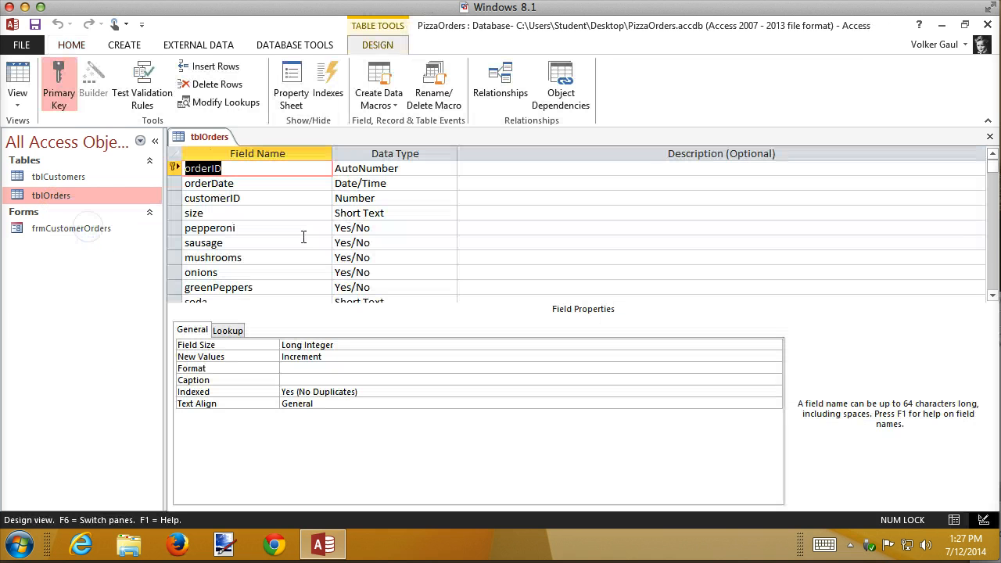
{"action": "left_click", "coordinate": [276, 198]}
{"action": "left_click", "coordinate": [401, 198]}
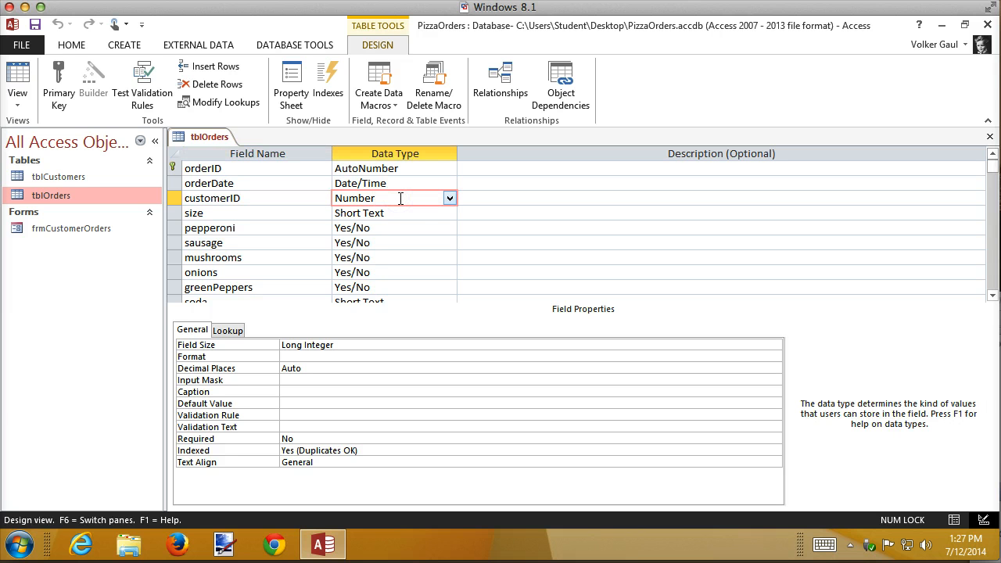
{"action": "left_click", "coordinate": [449, 199]}
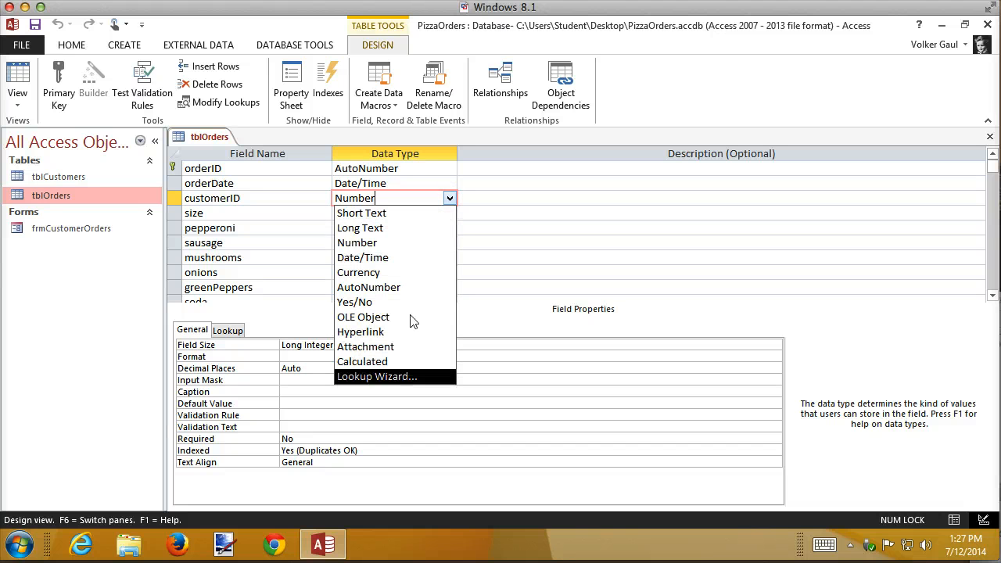
{"action": "left_click", "coordinate": [391, 377]}
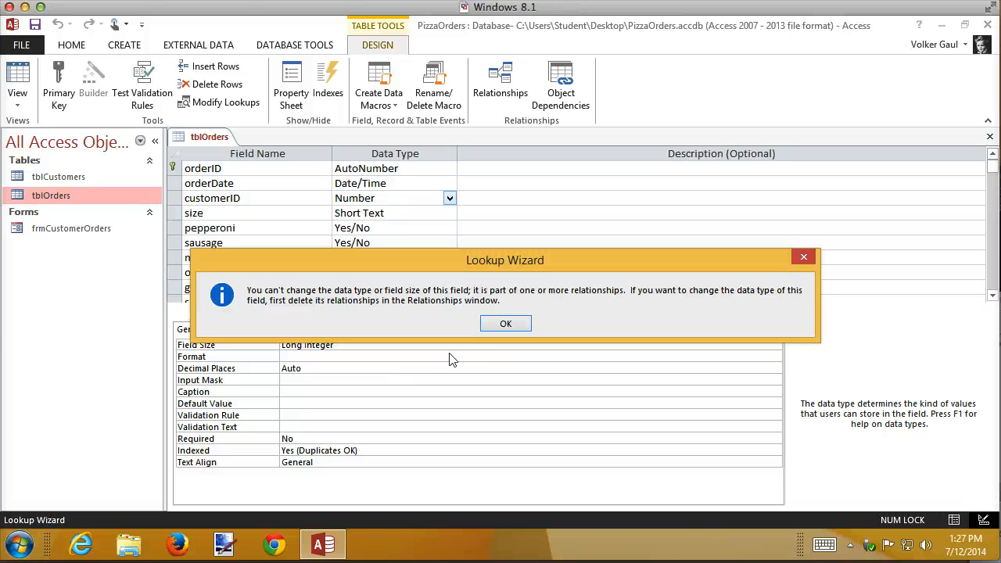
{"action": "left_click", "coordinate": [505, 323]}
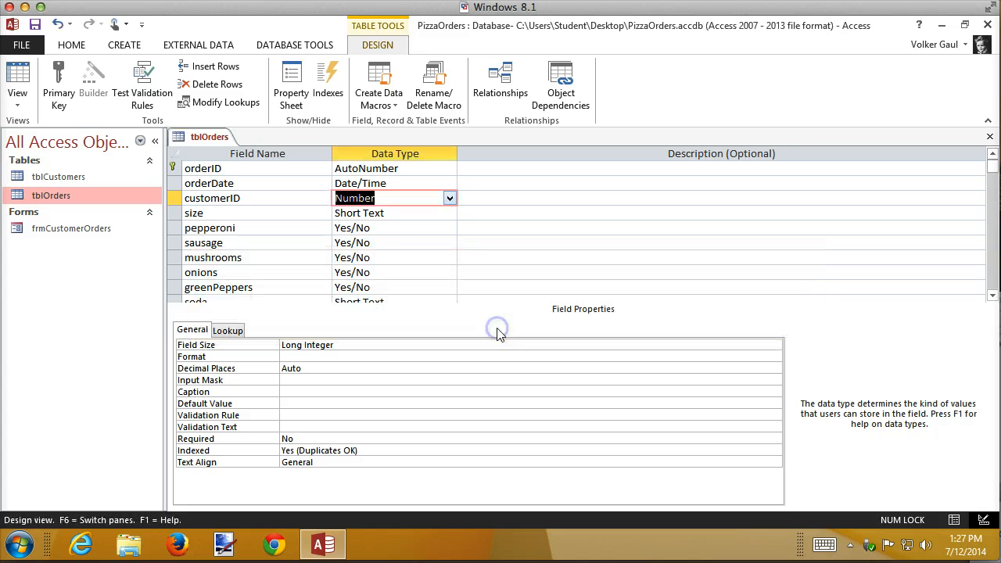
- Show the database relationships and try to delete the customerID relationship between tblCustomers and tblOrders
{"action": "left_click", "coordinate": [314, 46]}
{"action": "left_click", "coordinate": [178, 82]}
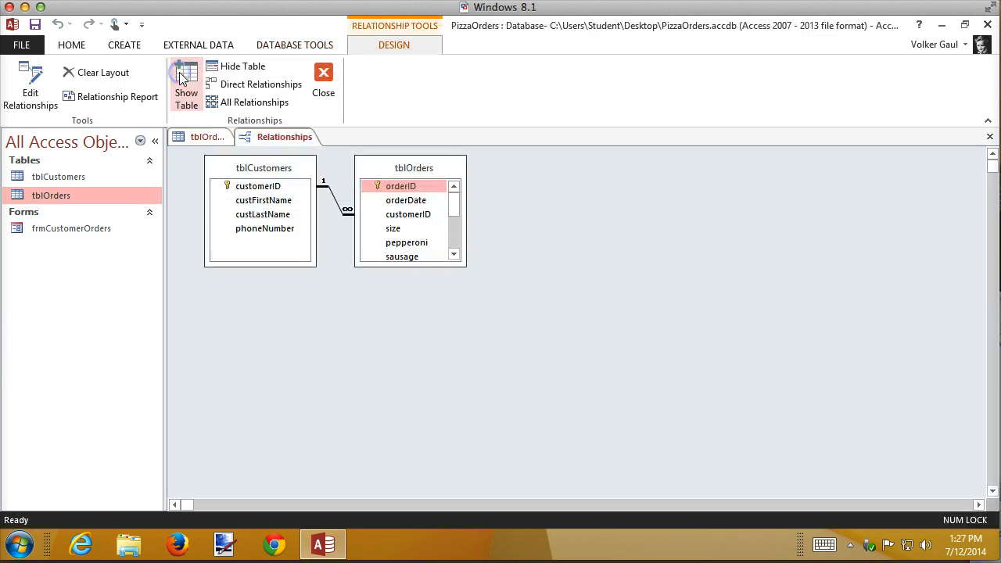
{"action": "left_click", "coordinate": [337, 203]}
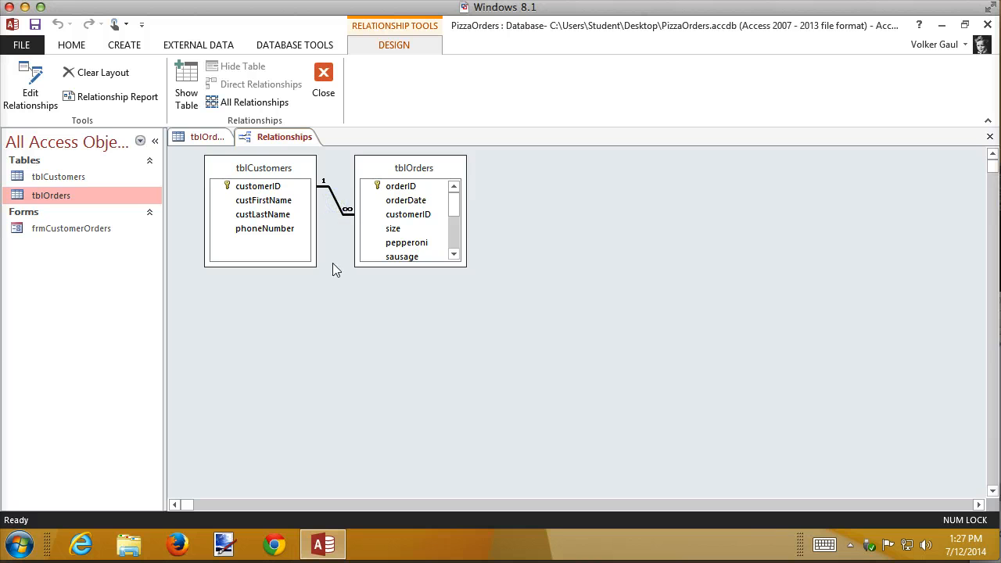
{"action": "key", "text": "Delete"}
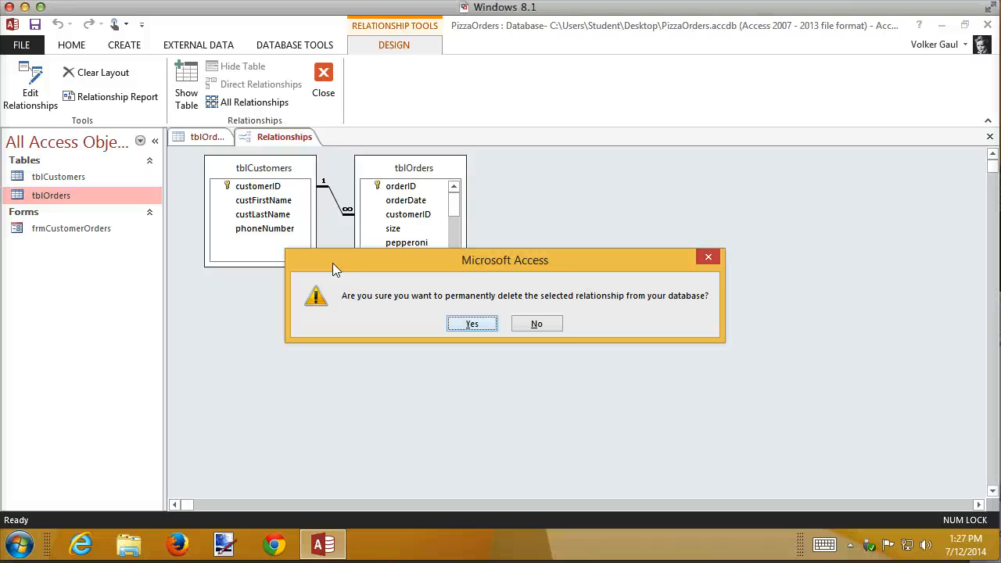
{"action": "left_click", "coordinate": [493, 327]}
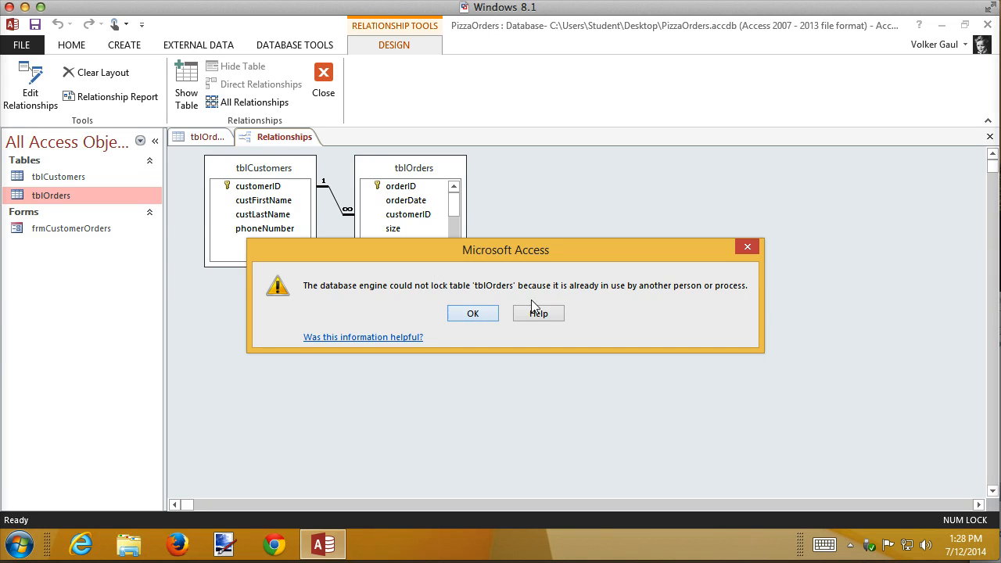
{"action": "left_click", "coordinate": [488, 313]}
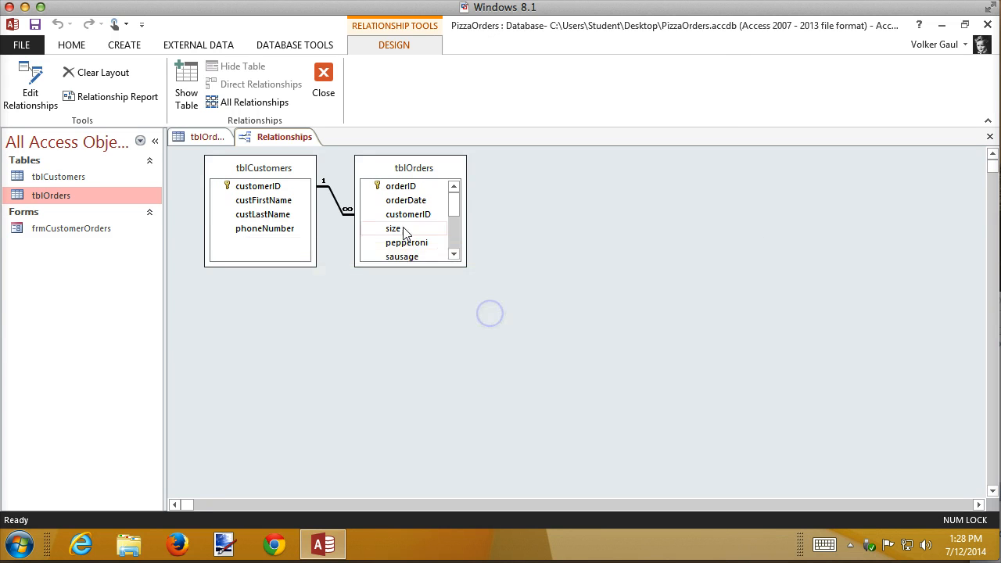
- Switch the tblOrders table from Design View to Datasheet View
{"action": "left_click", "coordinate": [198, 137]}
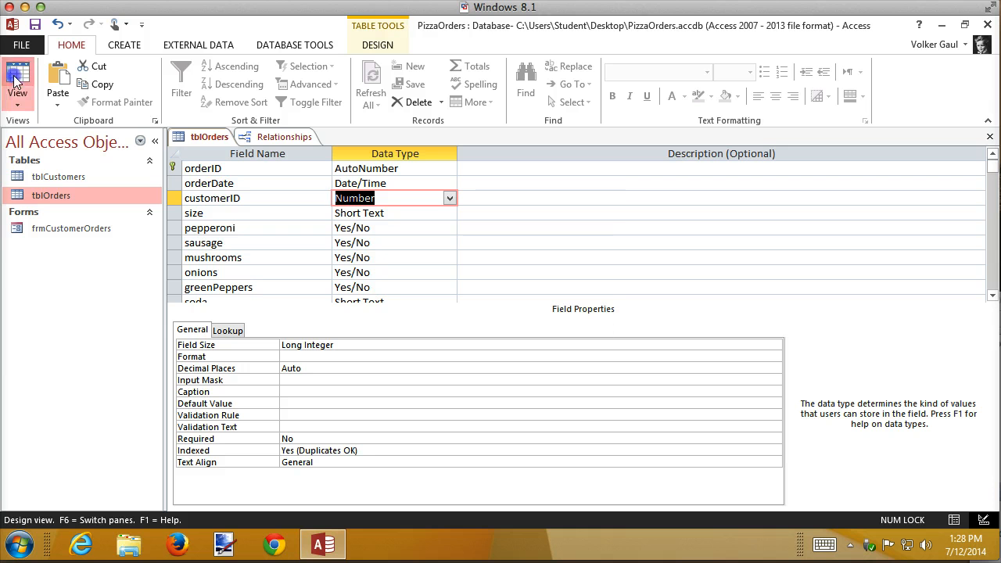
{"action": "left_click", "coordinate": [17, 80]}
{"action": "left_click", "coordinate": [472, 326]}
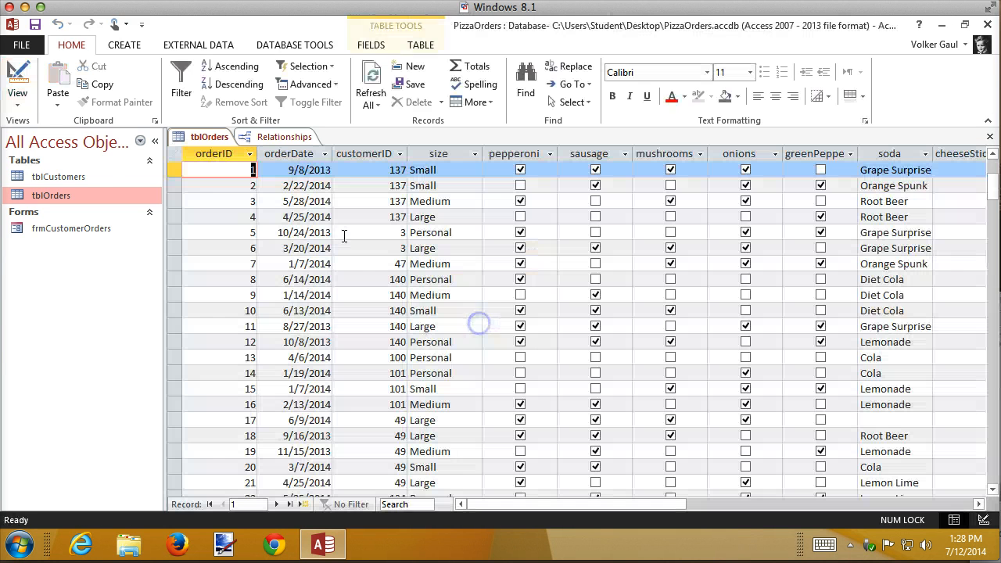
- Try again to delete the relationship linking tblCustomers and tblOrders while tblOrders is open in Datasheet View
{"action": "left_click", "coordinate": [285, 137]}
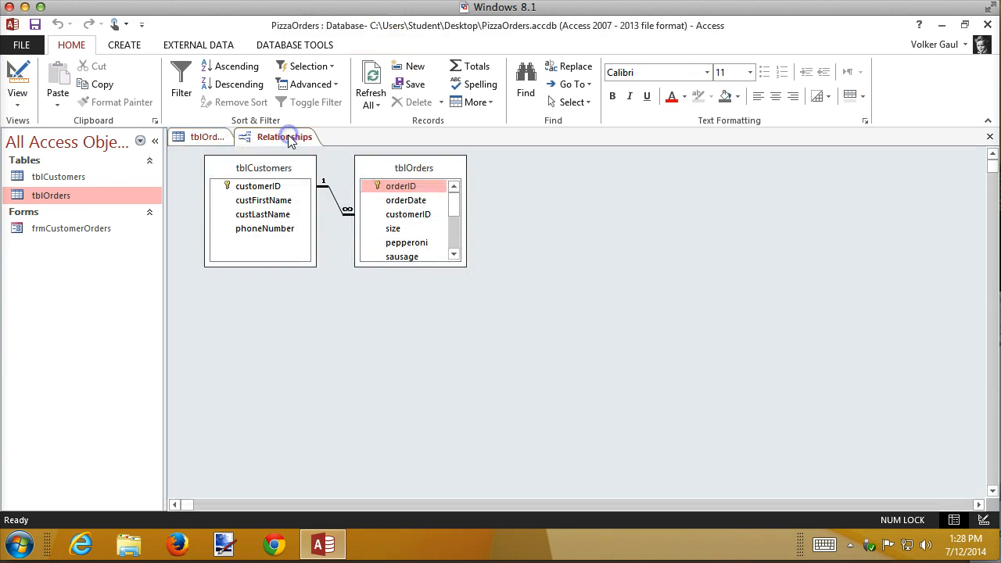
{"action": "left_click", "coordinate": [339, 210]}
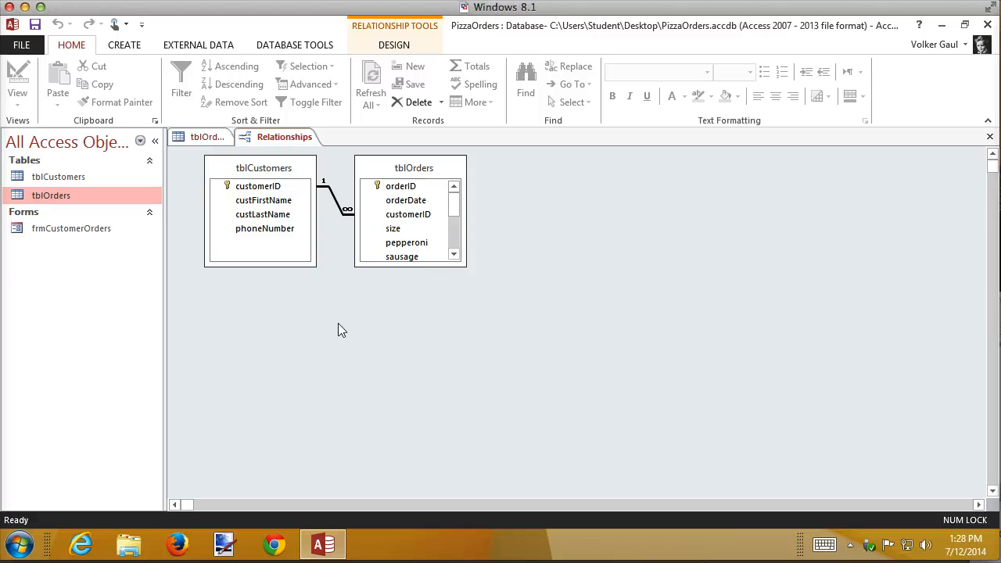
{"action": "key", "text": "Delete"}
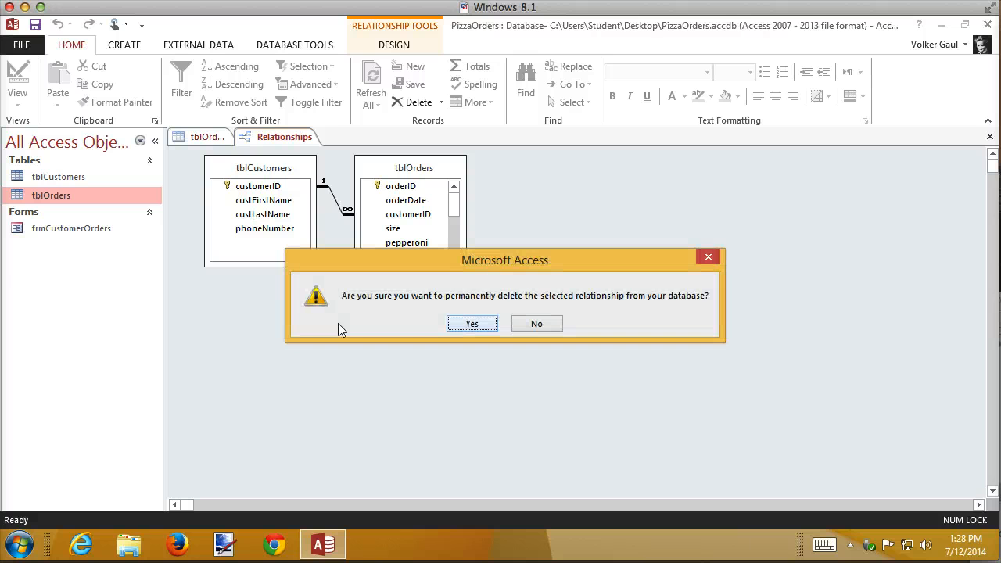
{"action": "left_click", "coordinate": [480, 326]}
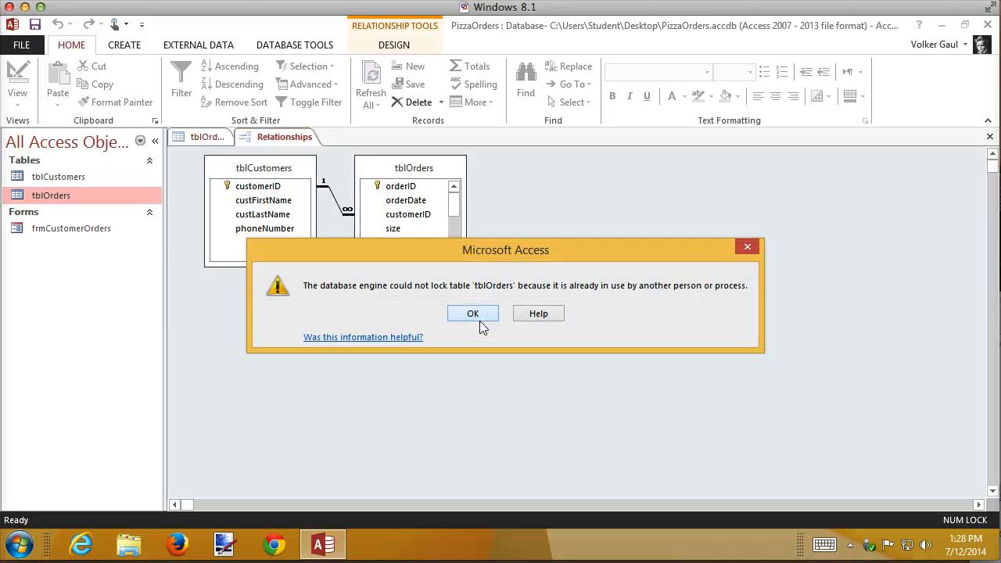
{"action": "left_click", "coordinate": [480, 321]}
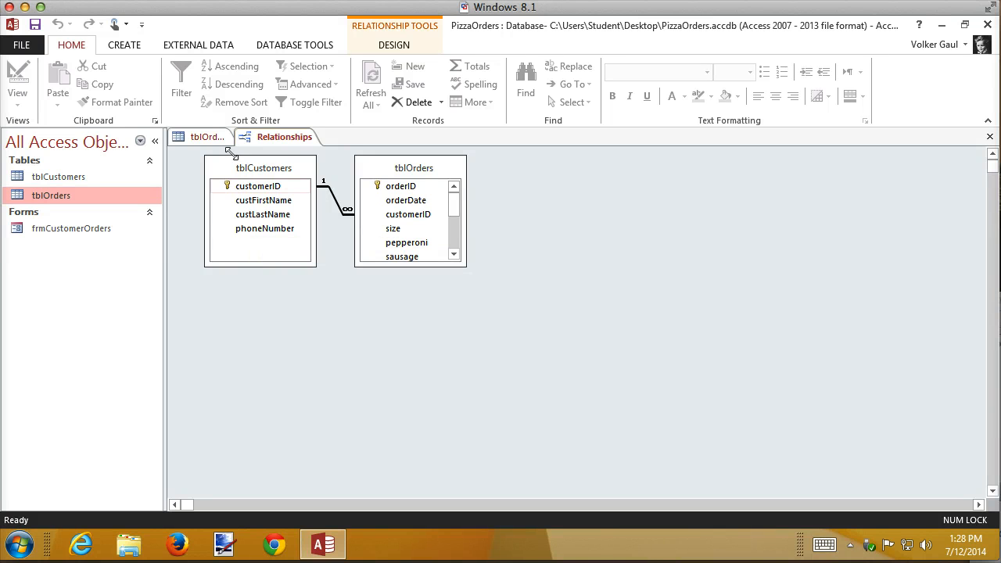
- Close the tblOrders table and permanently delete the relationship between tblCustomers and tblOrders
{"action": "left_click", "coordinate": [208, 137]}
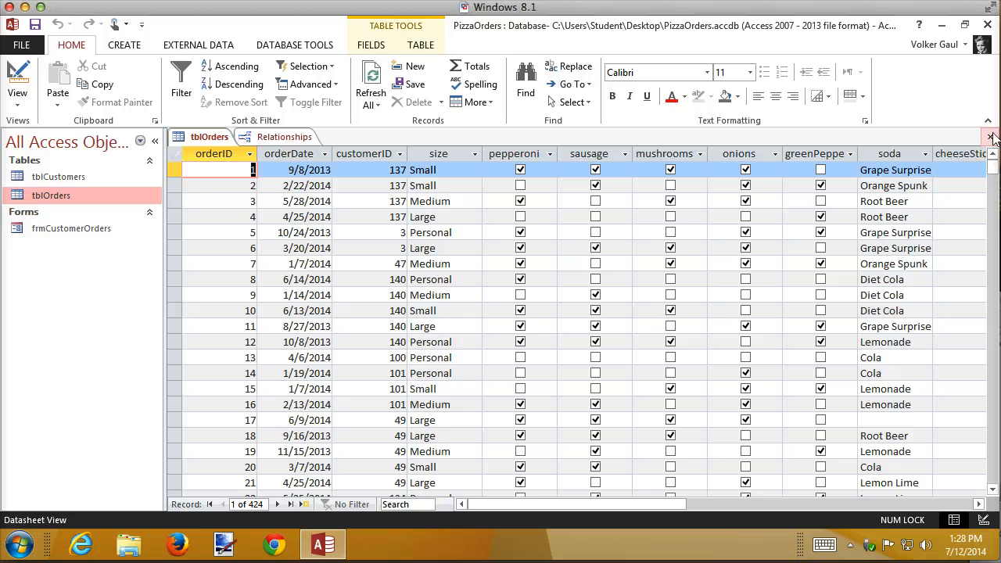
{"action": "left_click", "coordinate": [989, 137]}
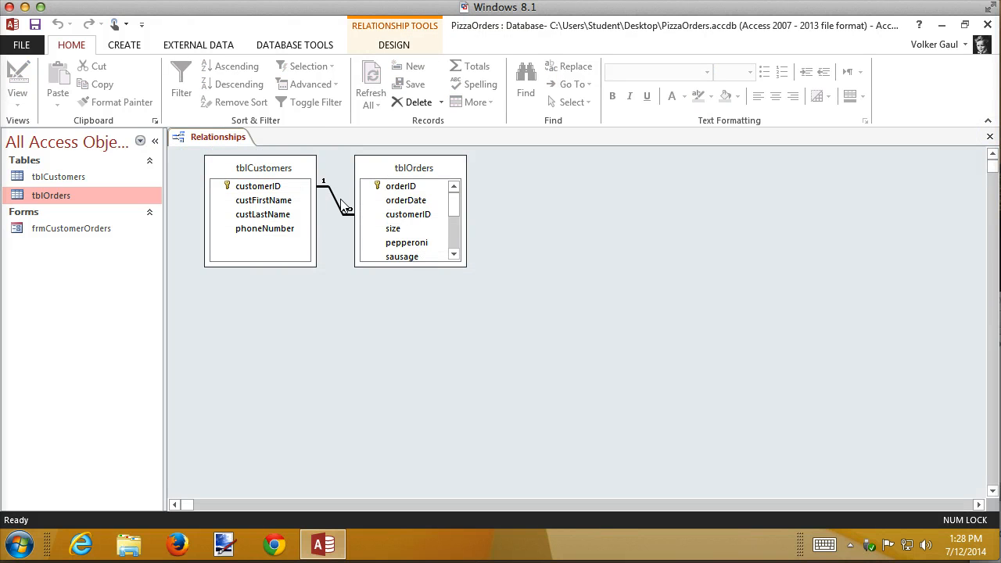
{"action": "key", "text": "Delete"}
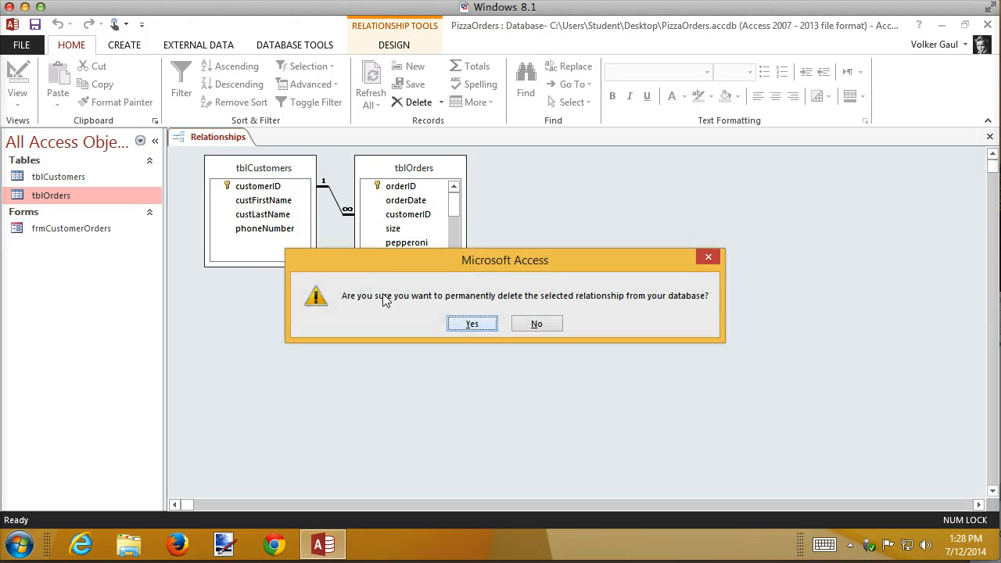
{"action": "left_click", "coordinate": [470, 327]}
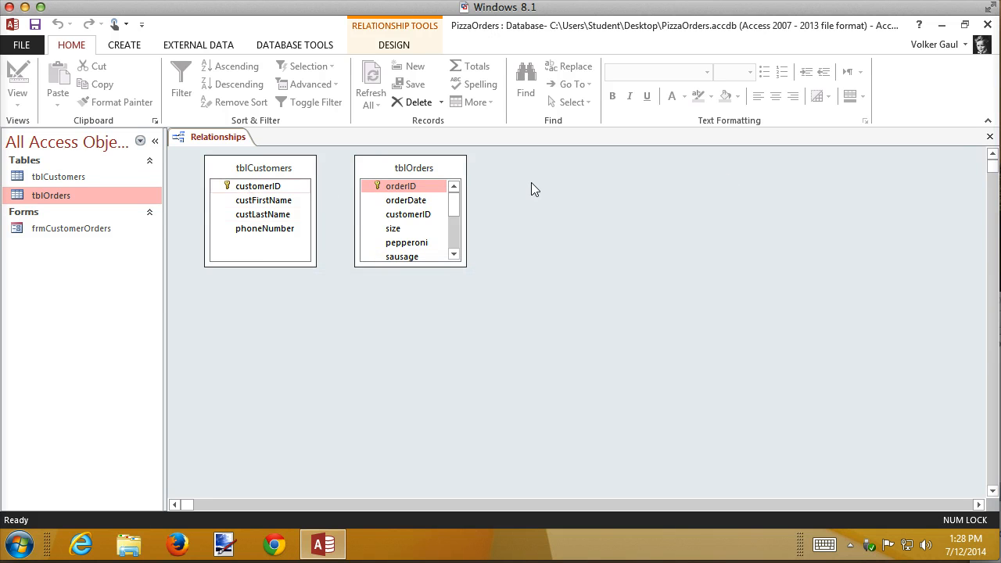
- Close the Relationships window and save its layout changes
{"action": "left_click", "coordinate": [989, 136]}
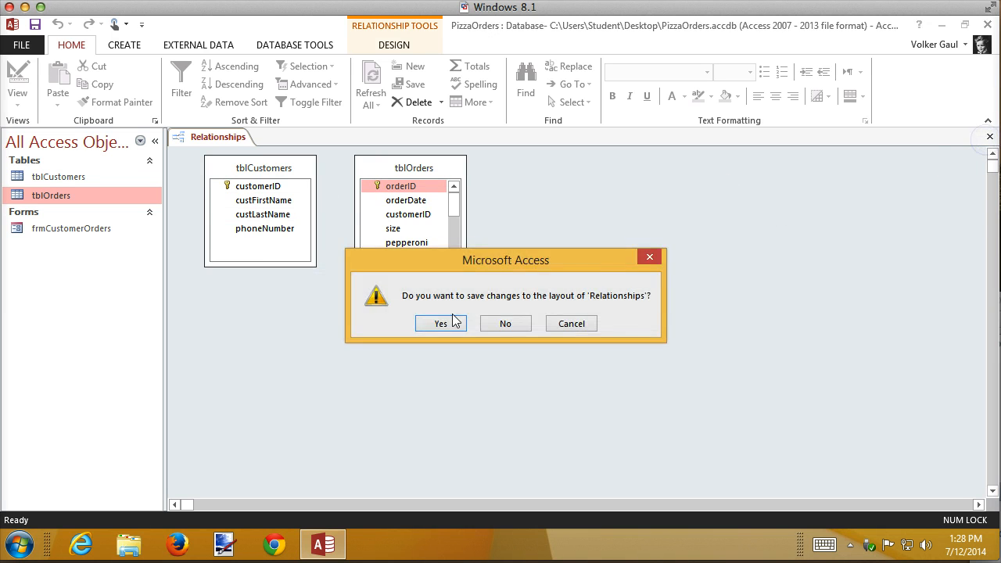
{"action": "left_click", "coordinate": [447, 320]}
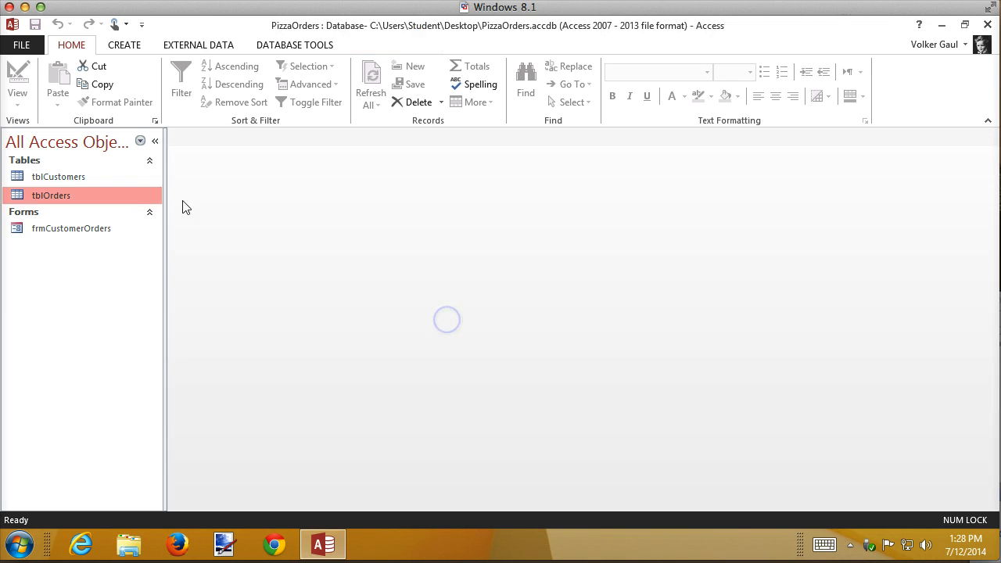
- Open tblOrders in Design View and start the Lookup Wizard for the customerID field's data type
{"action": "right_click", "coordinate": [65, 196]}
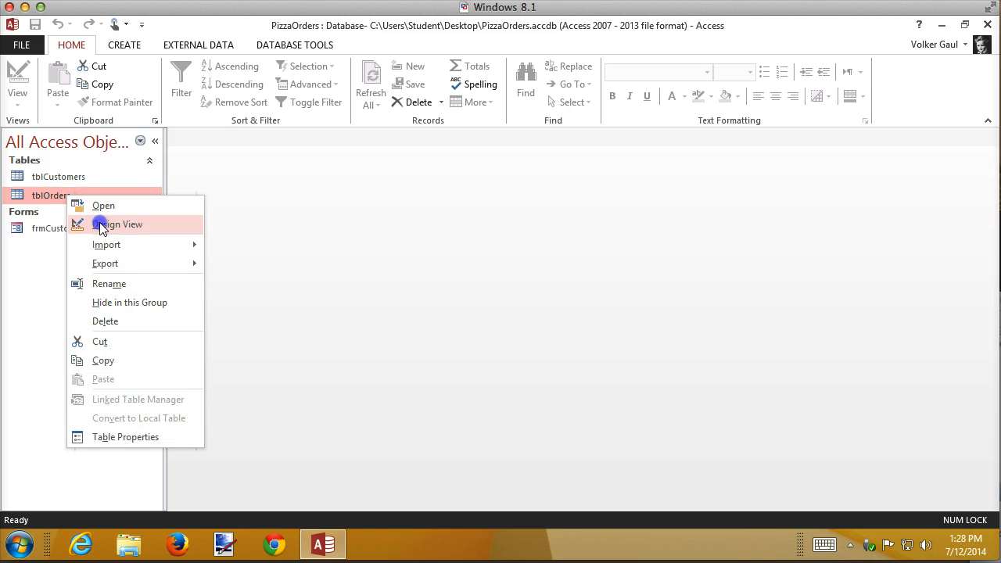
{"action": "left_click", "coordinate": [101, 225]}
{"action": "left_click", "coordinate": [416, 199]}
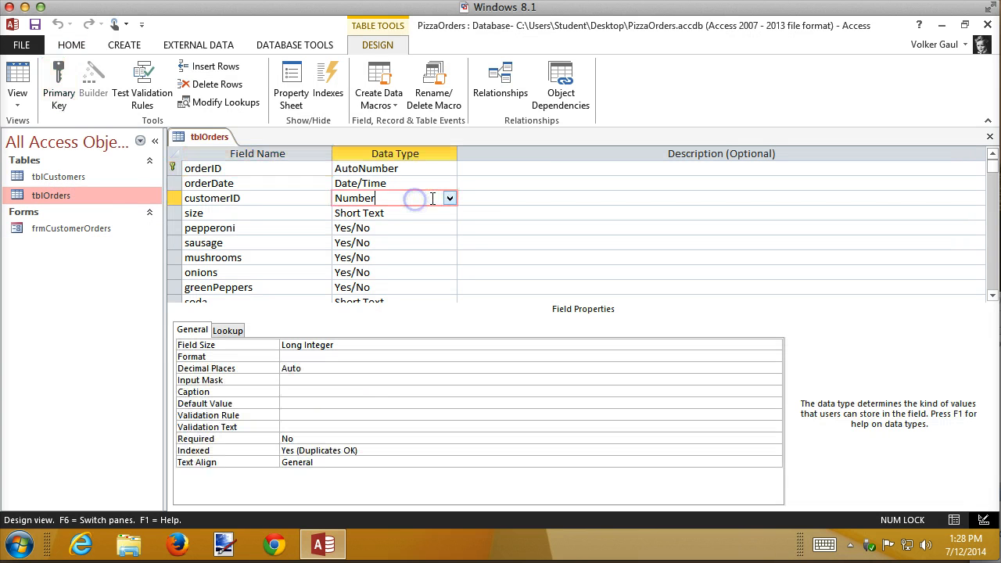
{"action": "left_click", "coordinate": [448, 198]}
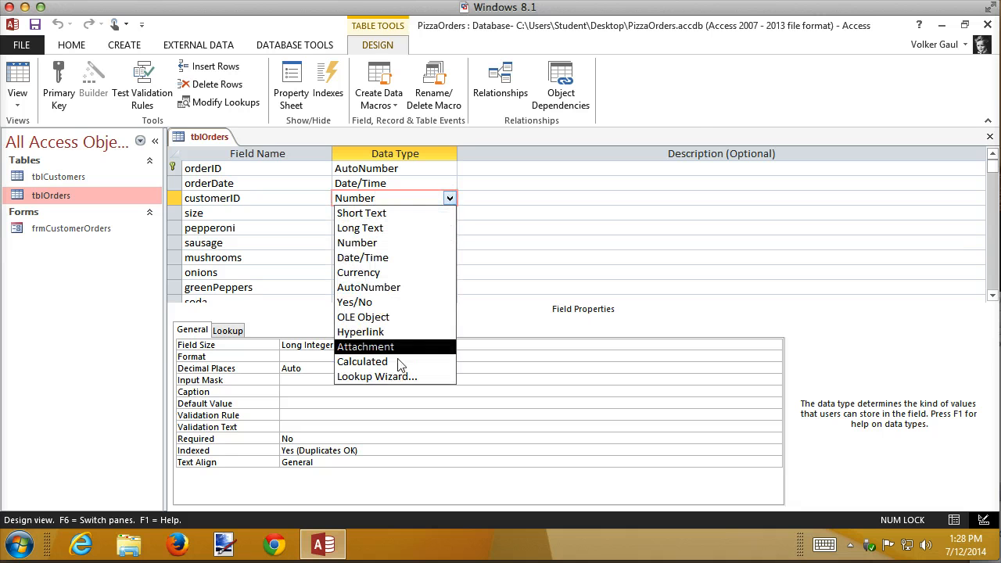
{"action": "left_click", "coordinate": [379, 376]}
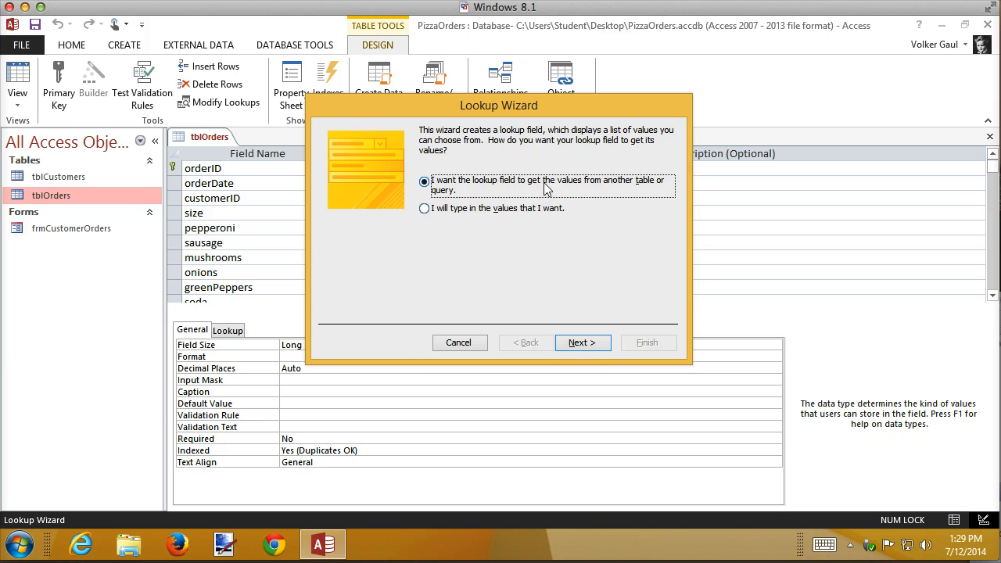
- Base the lookup field on the tblCustomers table and include its customerID, custFirstName and custLastName fields
{"action": "left_click", "coordinate": [580, 348]}
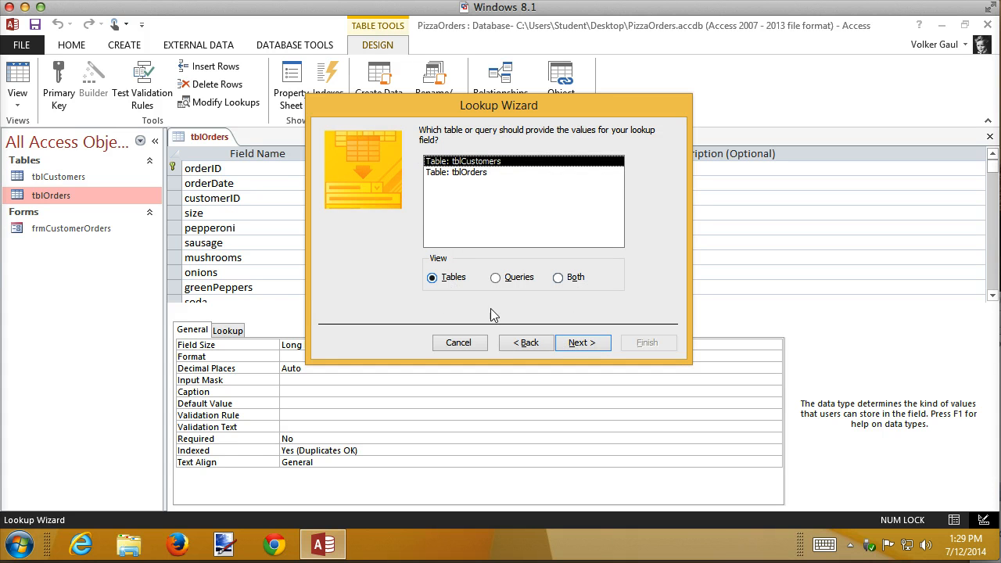
{"action": "left_click", "coordinate": [584, 346]}
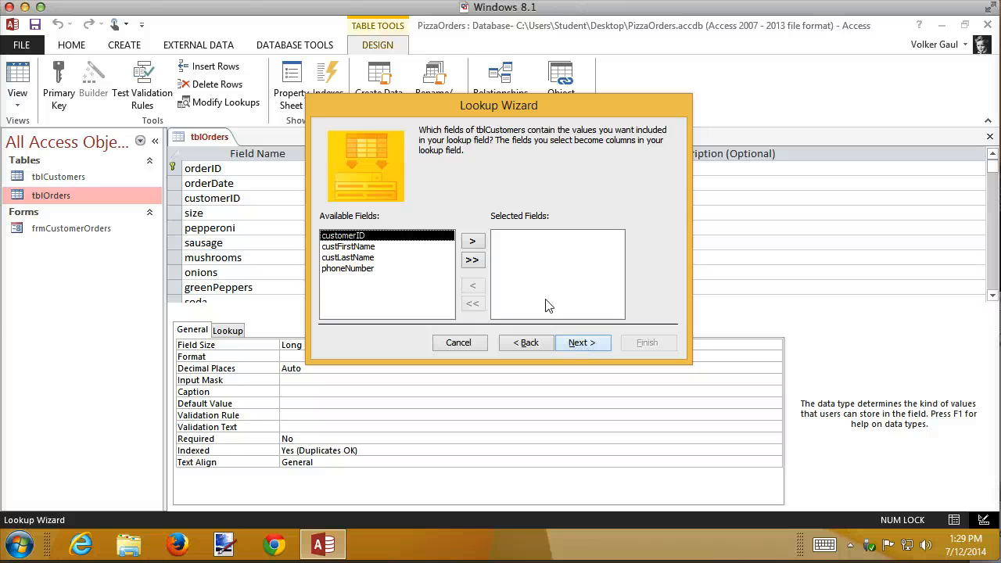
{"action": "left_click", "coordinate": [471, 241]}
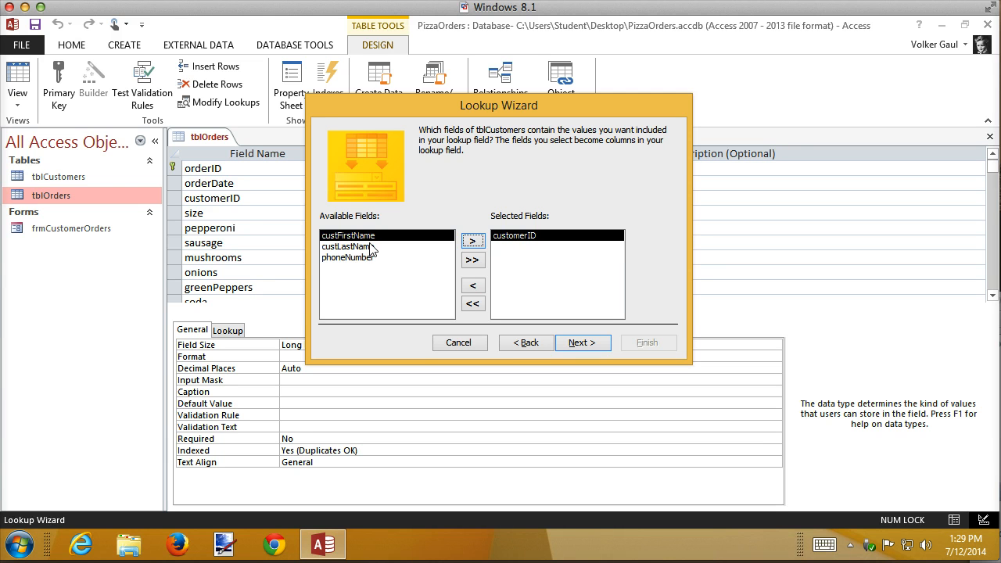
{"action": "left_click", "coordinate": [370, 241]}
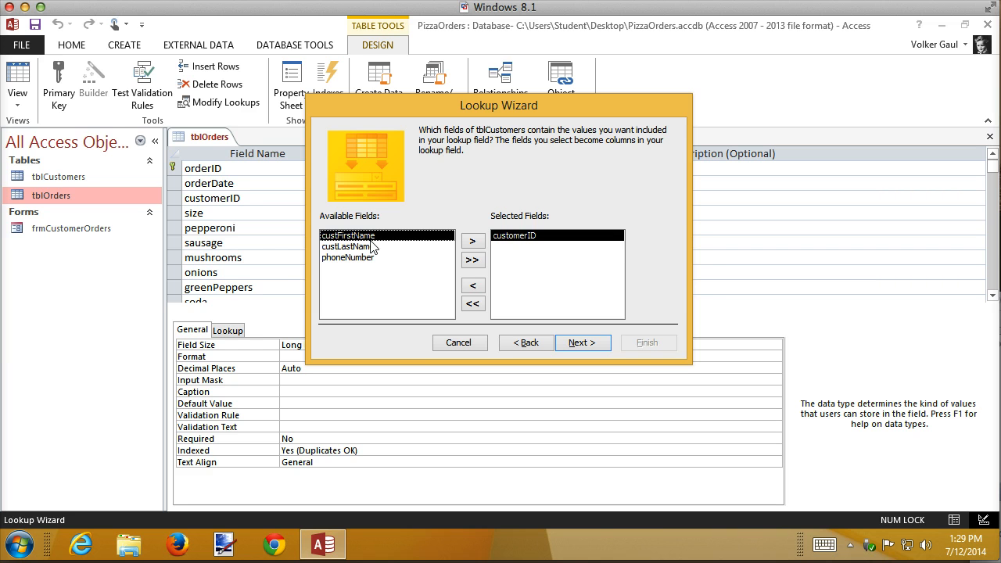
{"action": "double_click", "coordinate": [365, 235]}
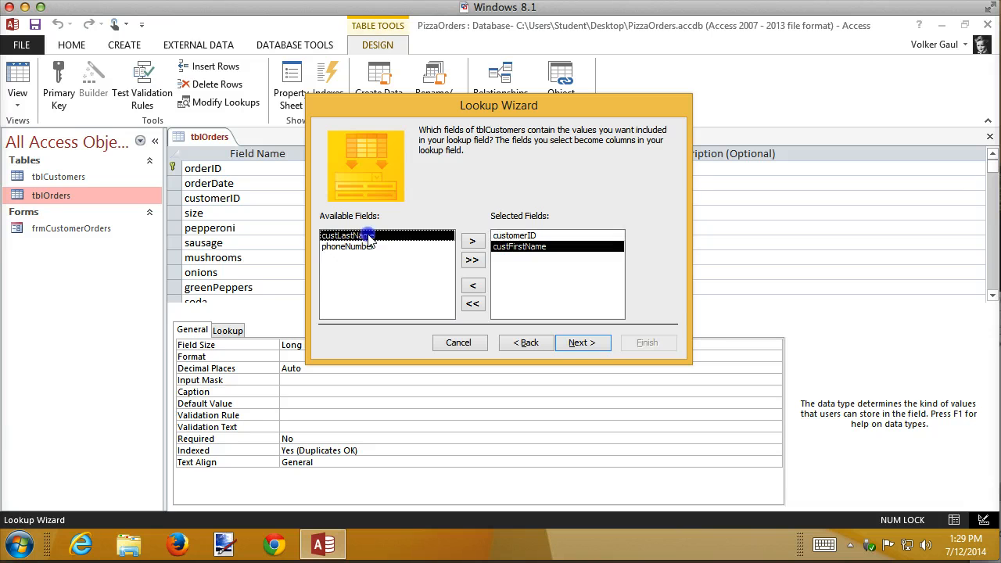
{"action": "double_click", "coordinate": [366, 236]}
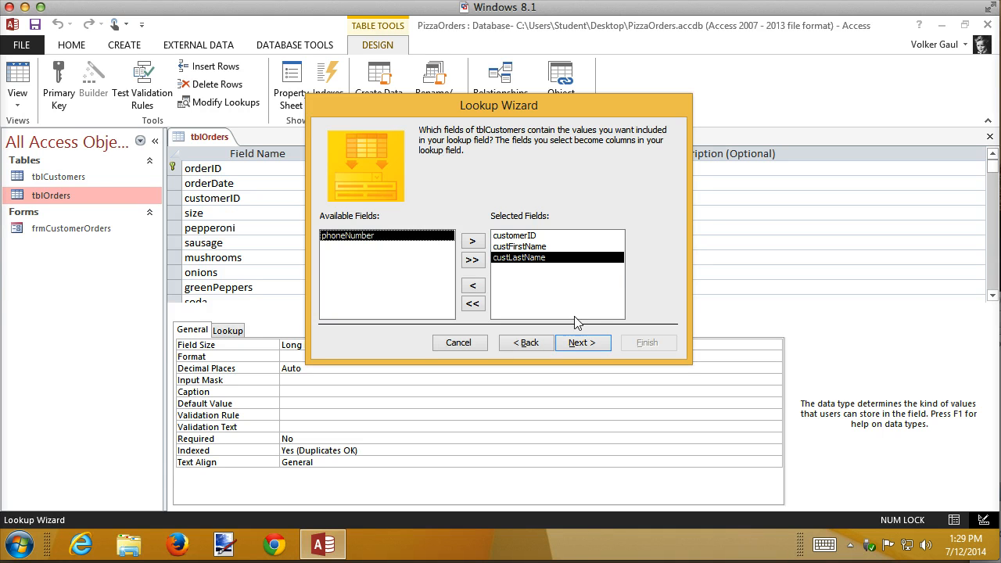
{"action": "left_click", "coordinate": [579, 342]}
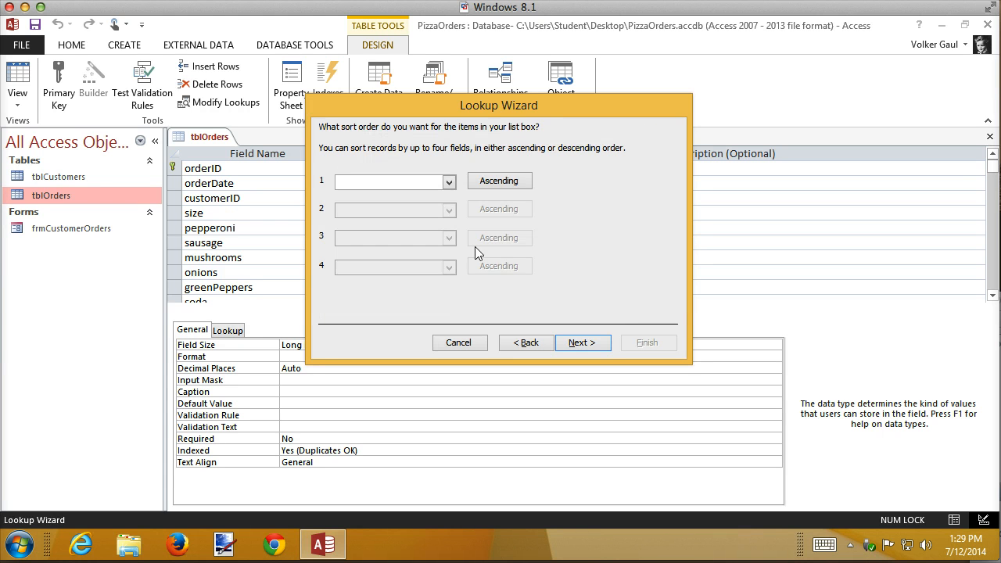
- Sort the lookup list in ascending order by custLastName first and custFirstName second
{"action": "left_click", "coordinate": [449, 182]}
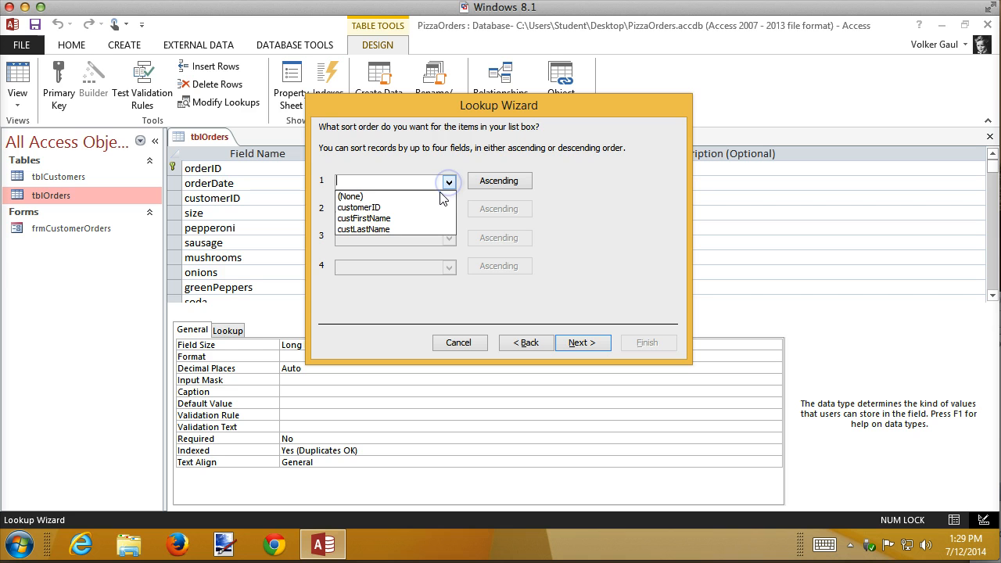
{"action": "left_click", "coordinate": [426, 229]}
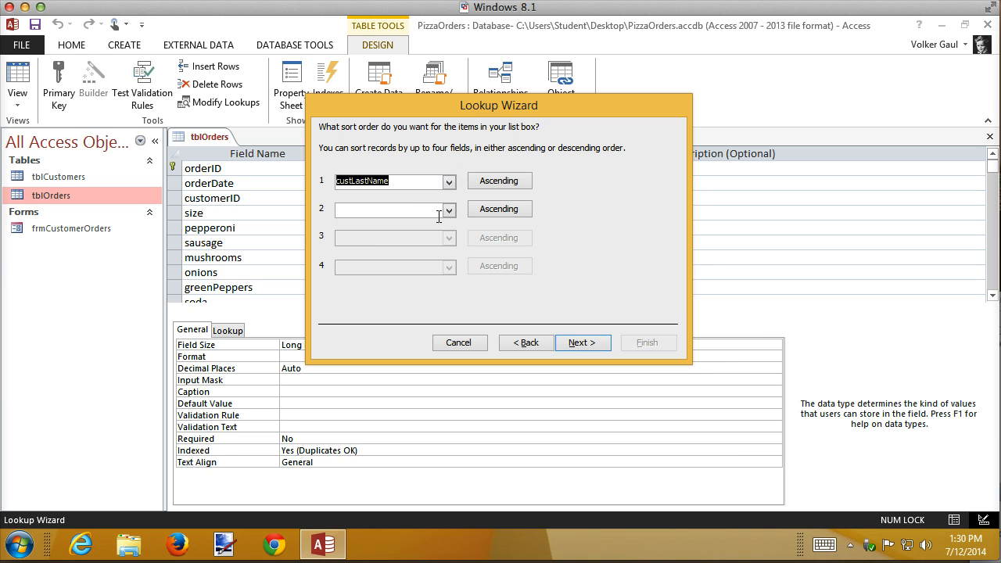
{"action": "left_click", "coordinate": [450, 211]}
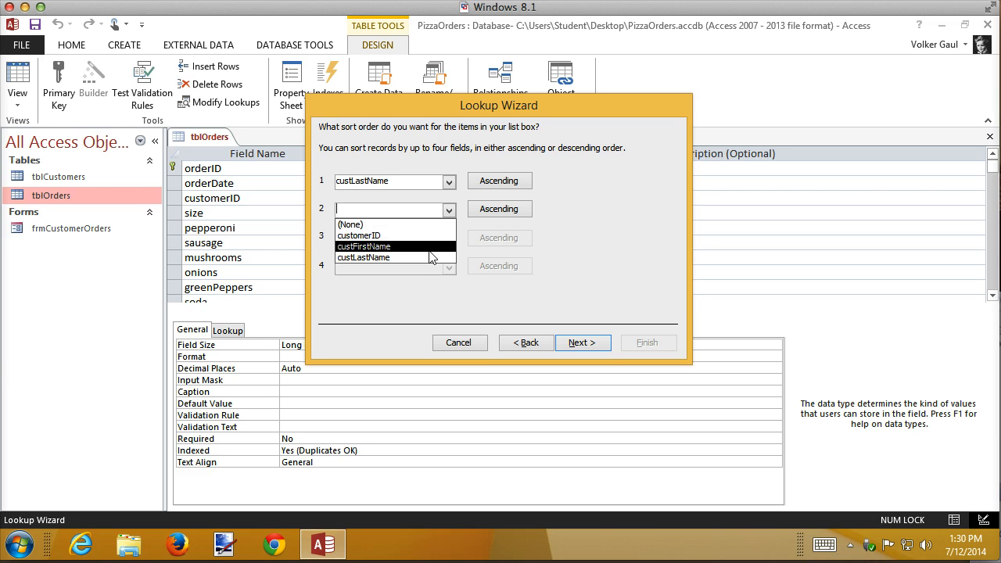
{"action": "left_click", "coordinate": [429, 248]}
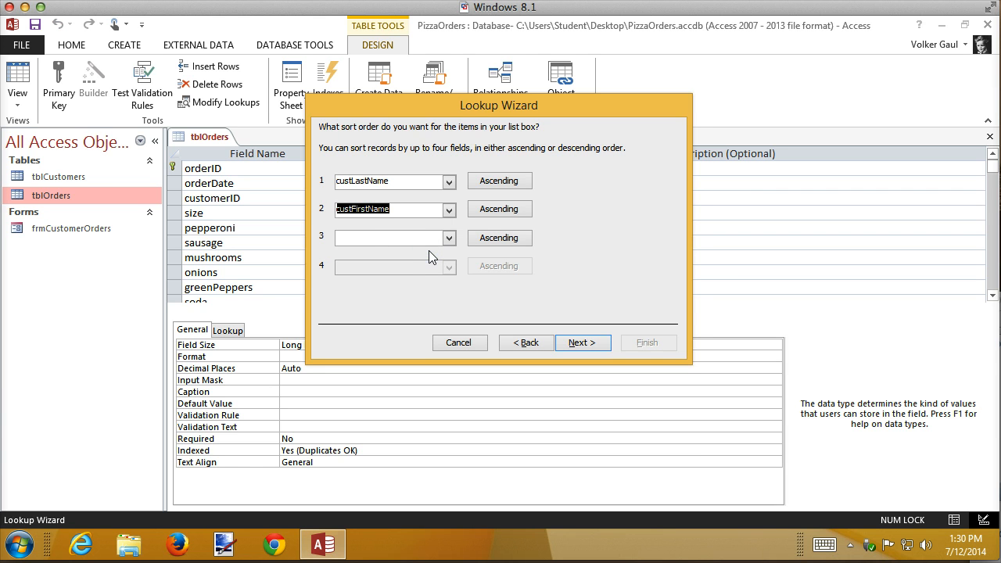
{"action": "left_click", "coordinate": [594, 344]}
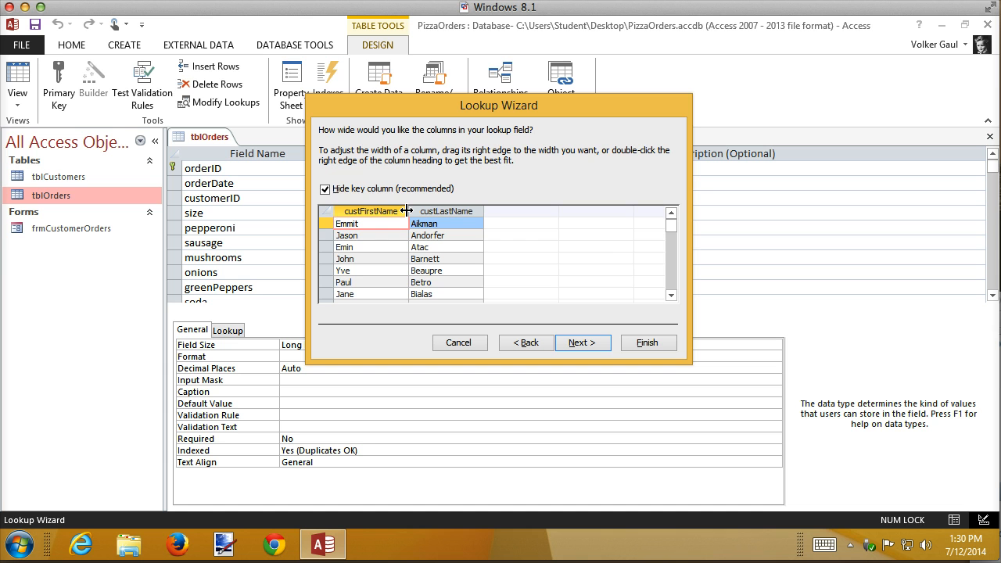
- Narrow the custFirstName lookup column slightly, unhide the key column and fit the customerID column to its contents
{"action": "left_click_drag", "start_coordinate": [406, 210], "coordinate": [396, 210]}
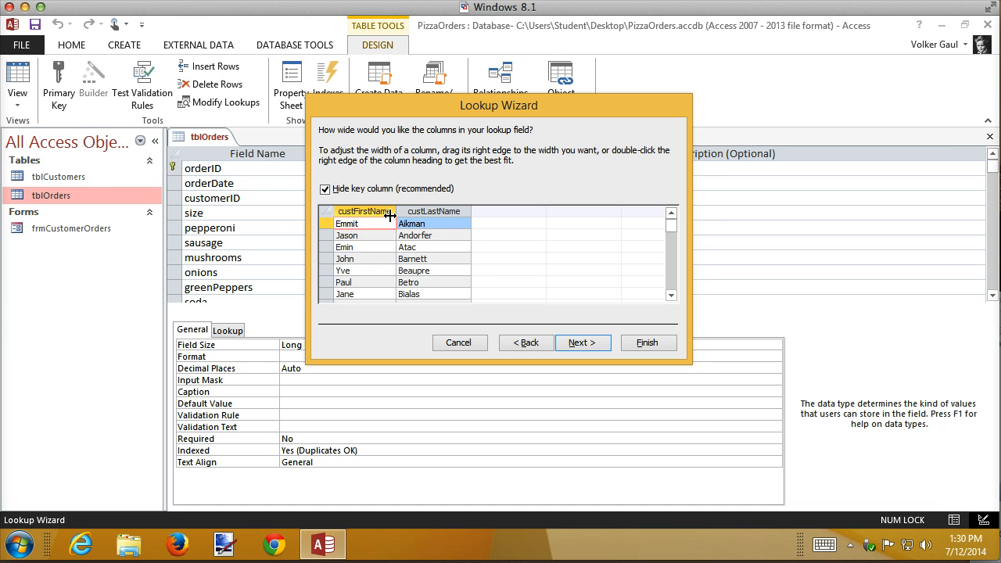
{"action": "left_click_drag", "start_coordinate": [396, 211], "coordinate": [404, 211]}
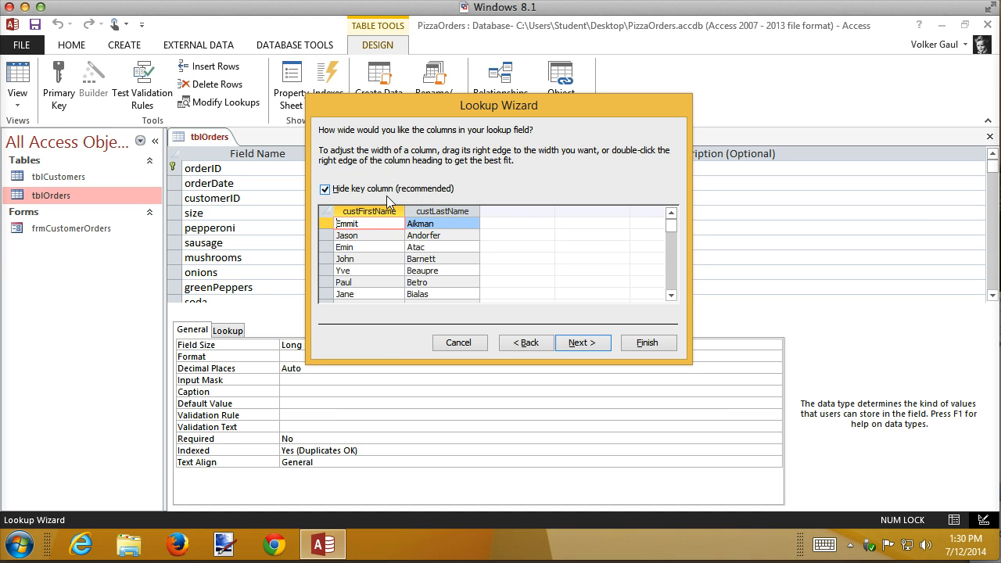
{"action": "left_click", "coordinate": [325, 189]}
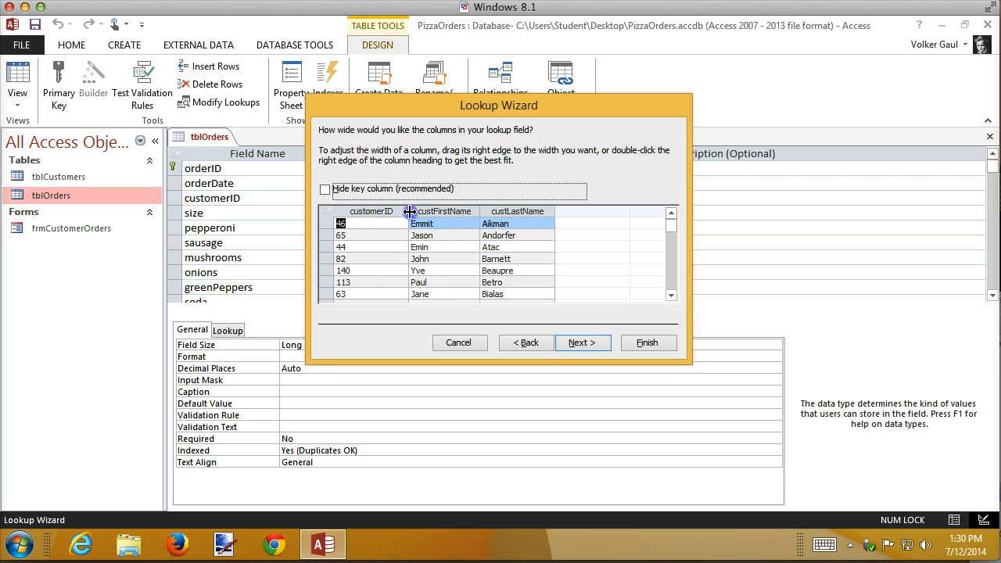
{"action": "double_click", "coordinate": [412, 211]}
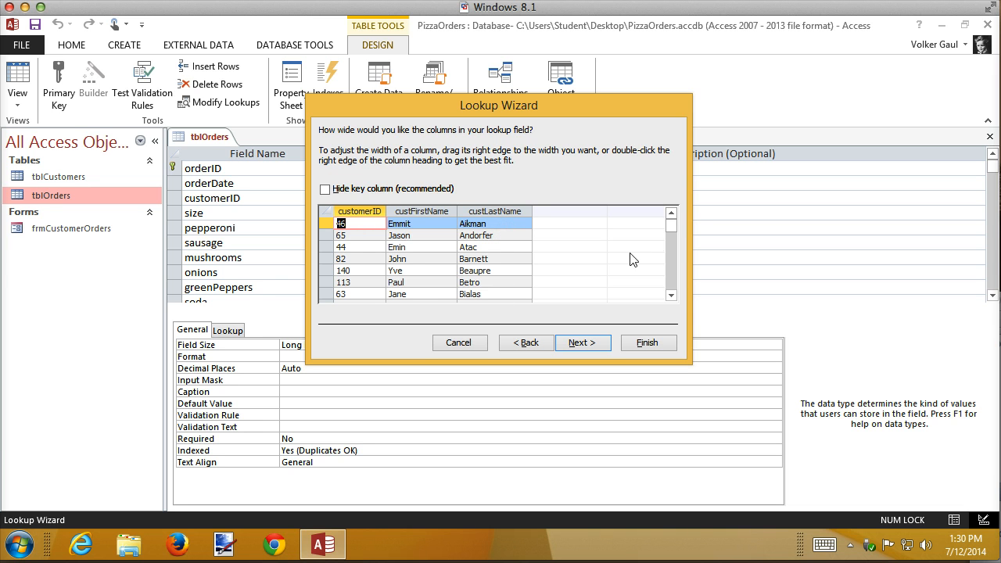
{"action": "left_click_drag", "start_coordinate": [668, 226], "coordinate": [670, 241]}
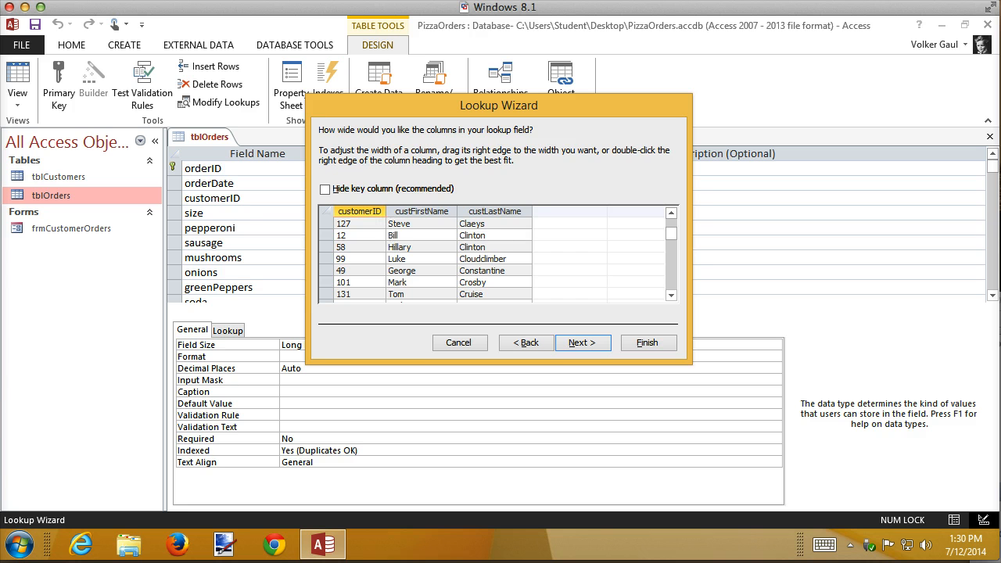
{"action": "left_click", "coordinate": [434, 212]}
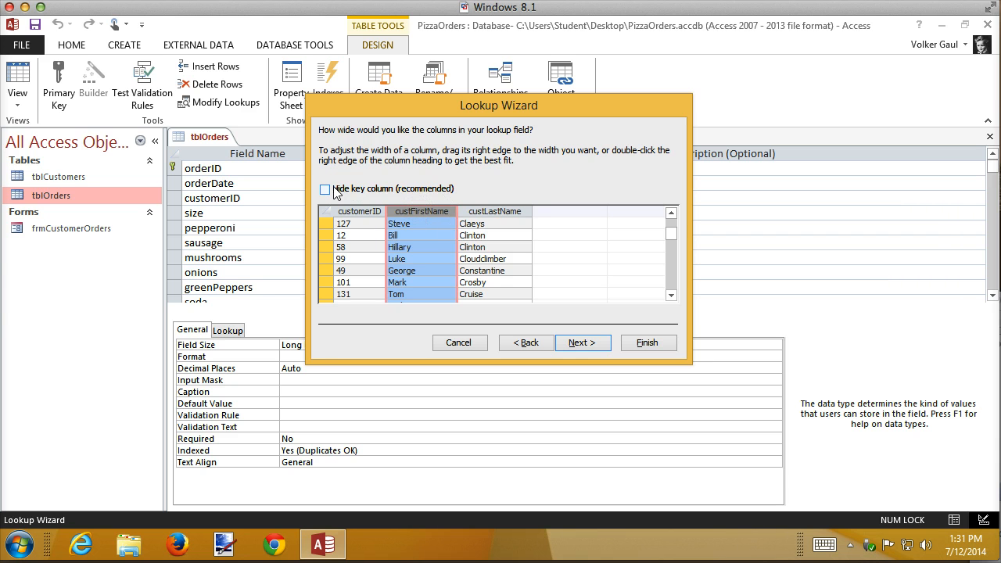
{"action": "left_click", "coordinate": [592, 342]}
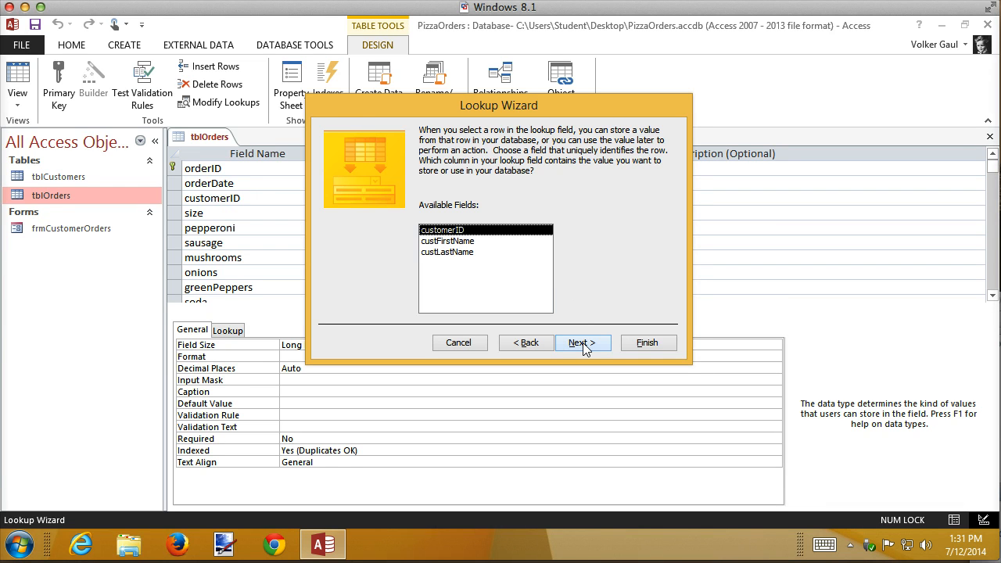
- Store the customerID value, enable data integrity with Restrict Delete, and finish the wizard, saving the table
{"action": "left_click", "coordinate": [582, 343]}
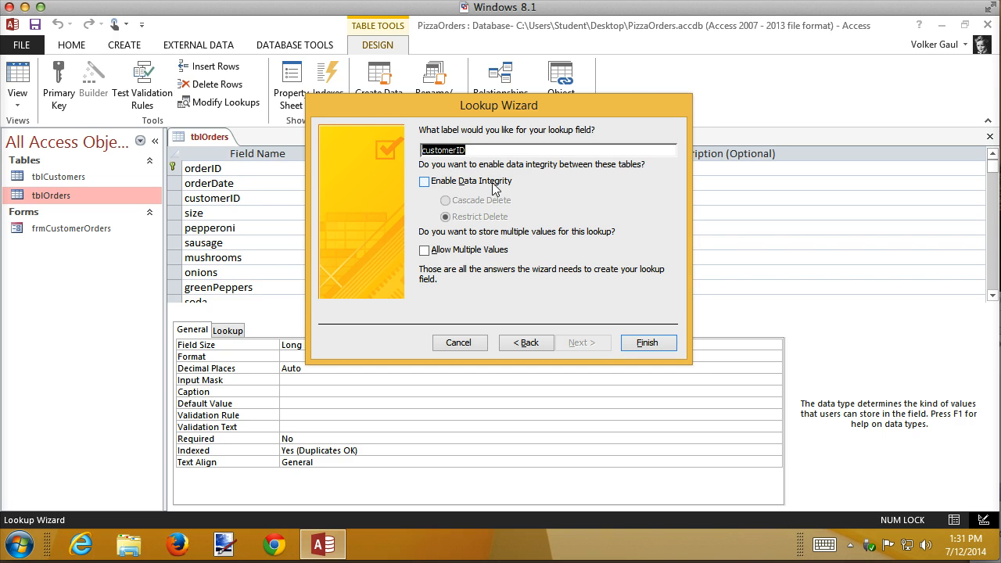
{"action": "left_click", "coordinate": [423, 182]}
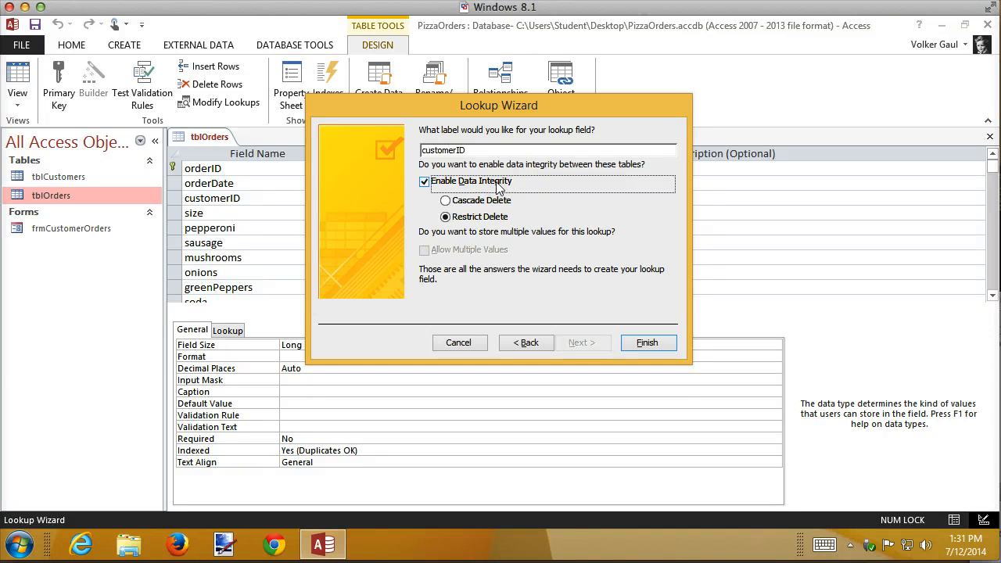
{"action": "left_click", "coordinate": [653, 347]}
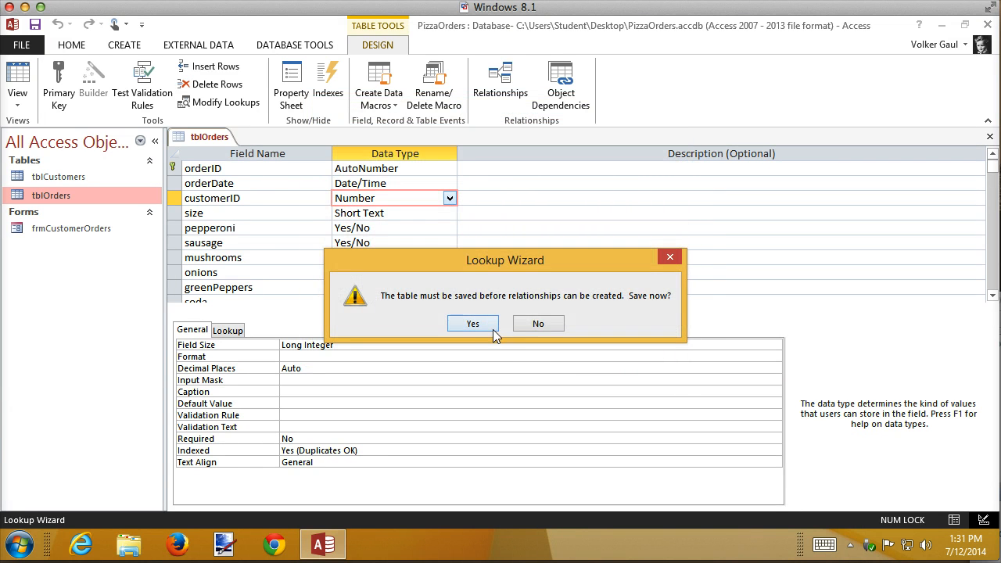
{"action": "left_click", "coordinate": [472, 323]}
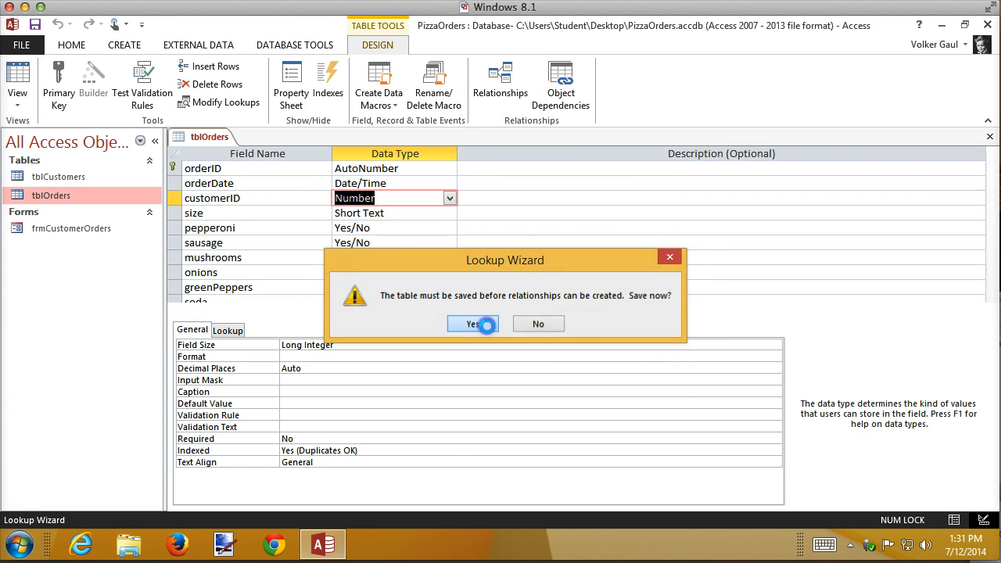
- Test the lookup in Datasheet View by adding a new order with a customer chosen from the customerID list, then check order 413's list
{"action": "left_click", "coordinate": [19, 78]}
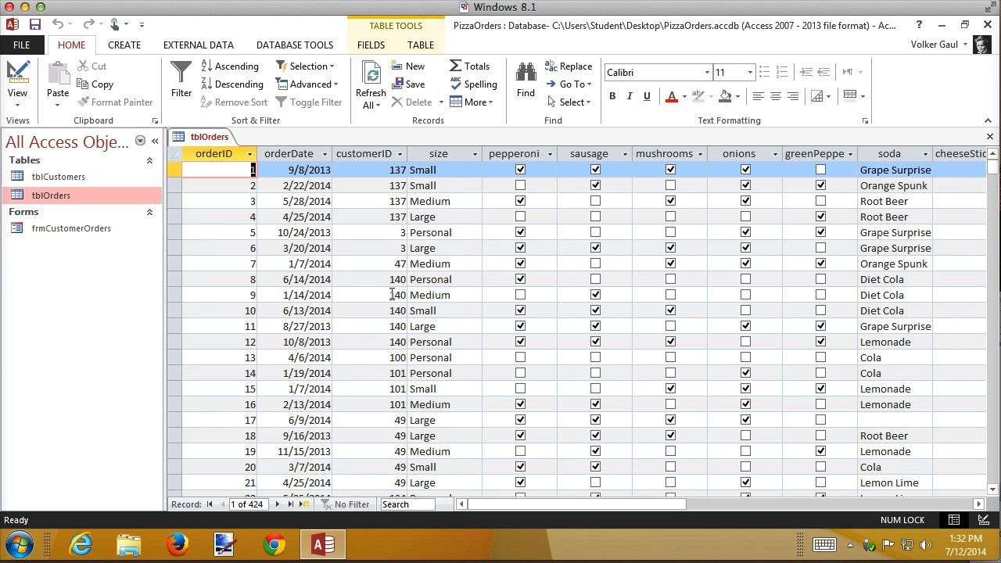
{"action": "left_click", "coordinate": [306, 504]}
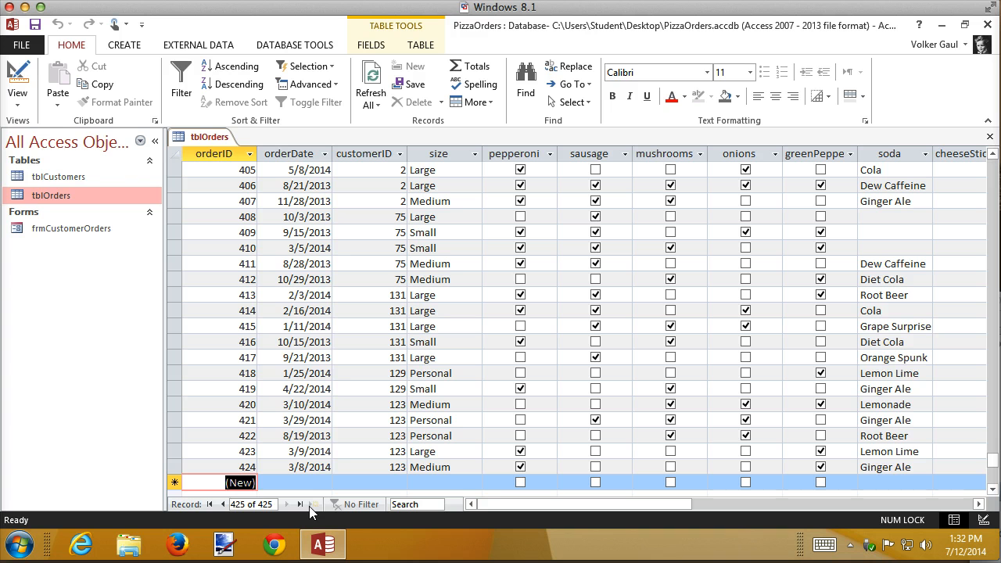
{"action": "key", "text": "Tab"}
{"action": "key", "text": "Tab"}
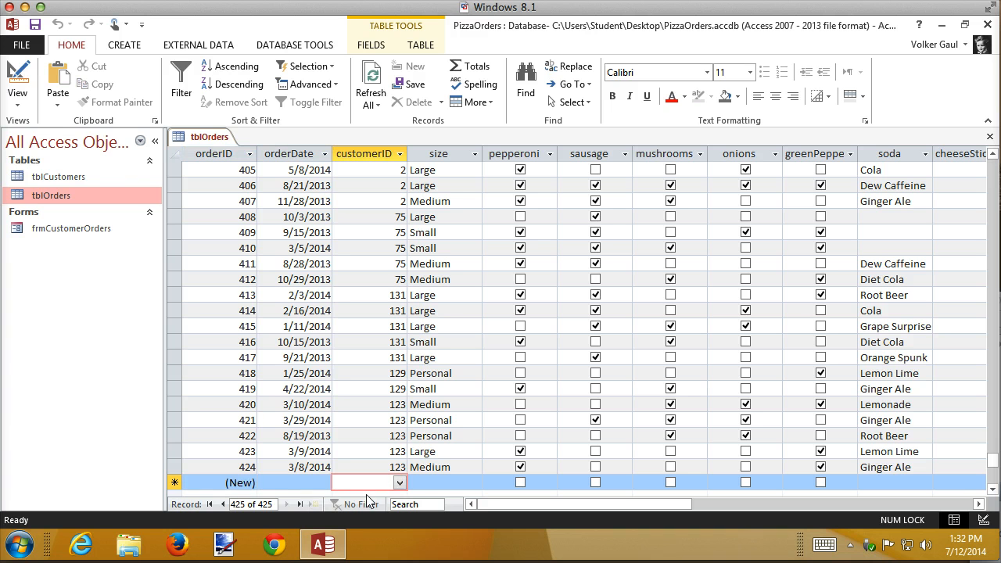
{"action": "left_click", "coordinate": [400, 485]}
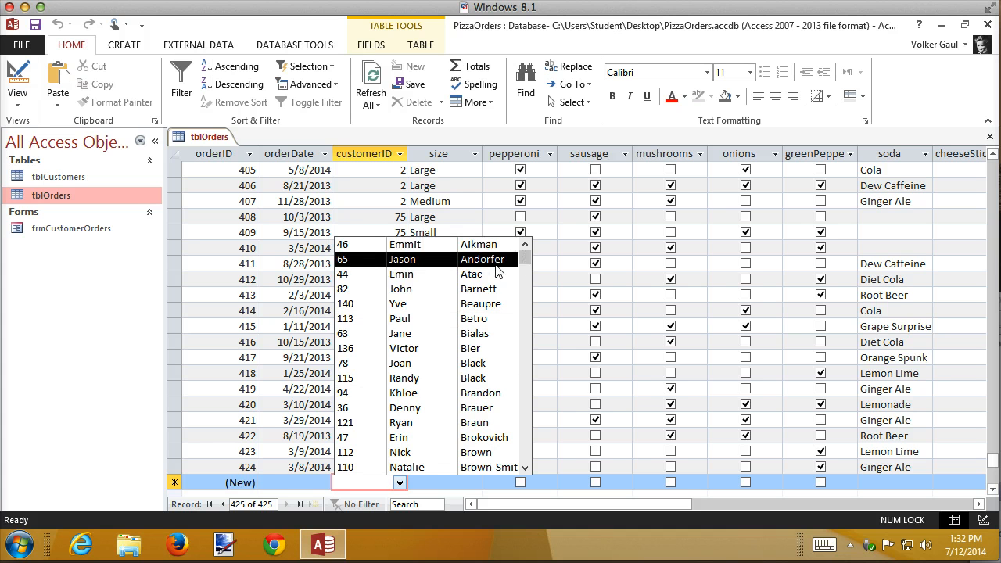
{"action": "left_click_drag", "start_coordinate": [521, 259], "coordinate": [518, 432]}
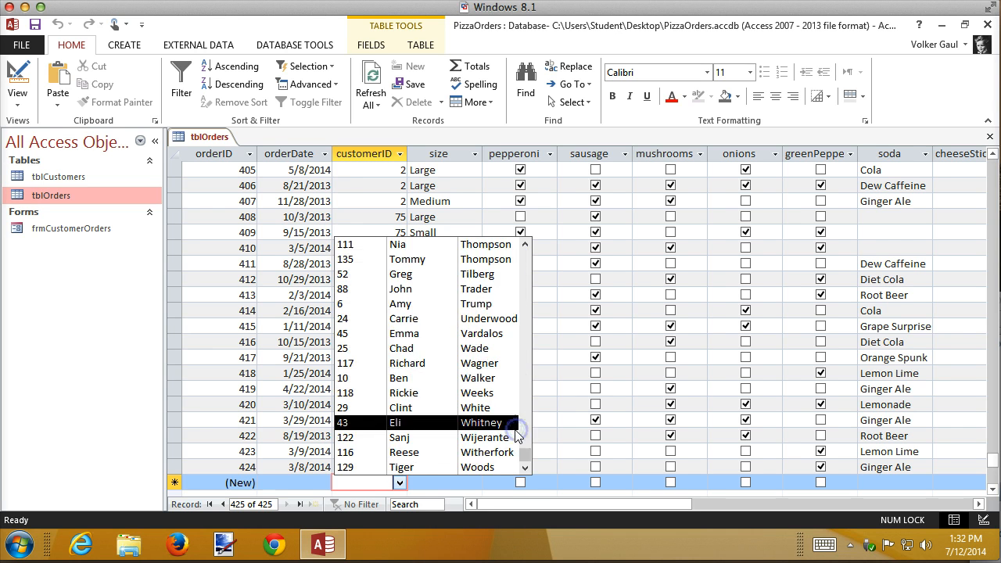
{"action": "left_click", "coordinate": [473, 423]}
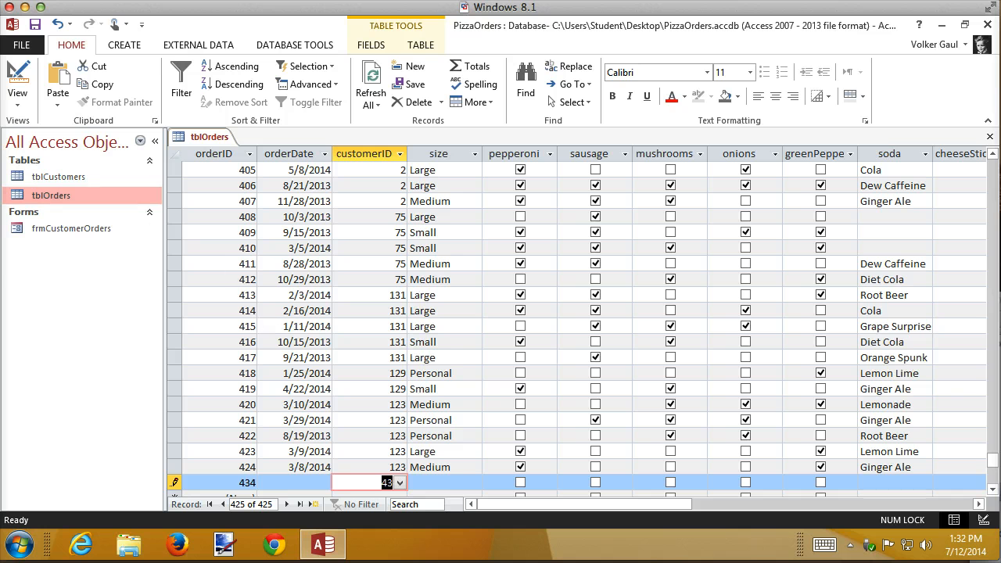
{"action": "key", "text": "Tab"}
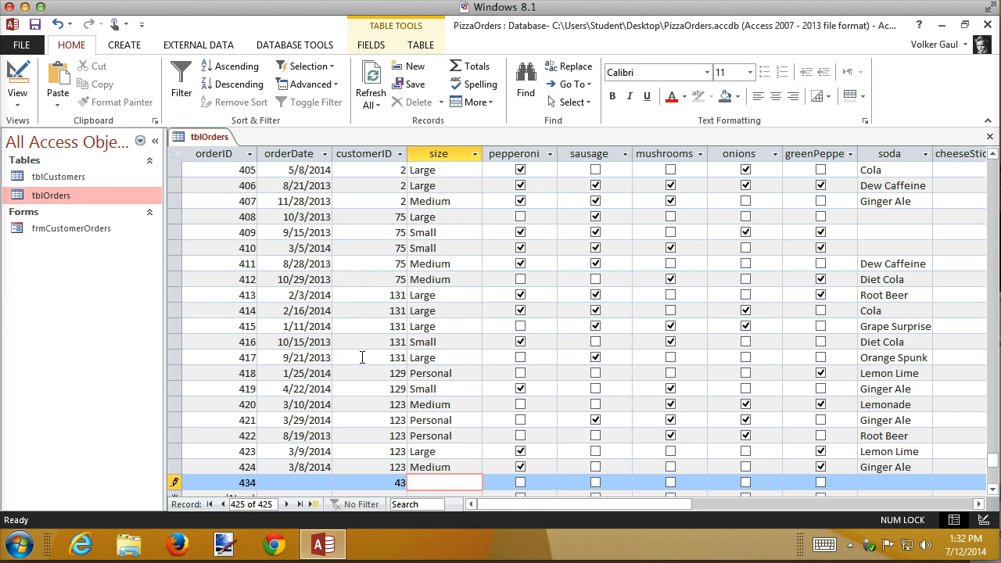
{"action": "left_click", "coordinate": [402, 296]}
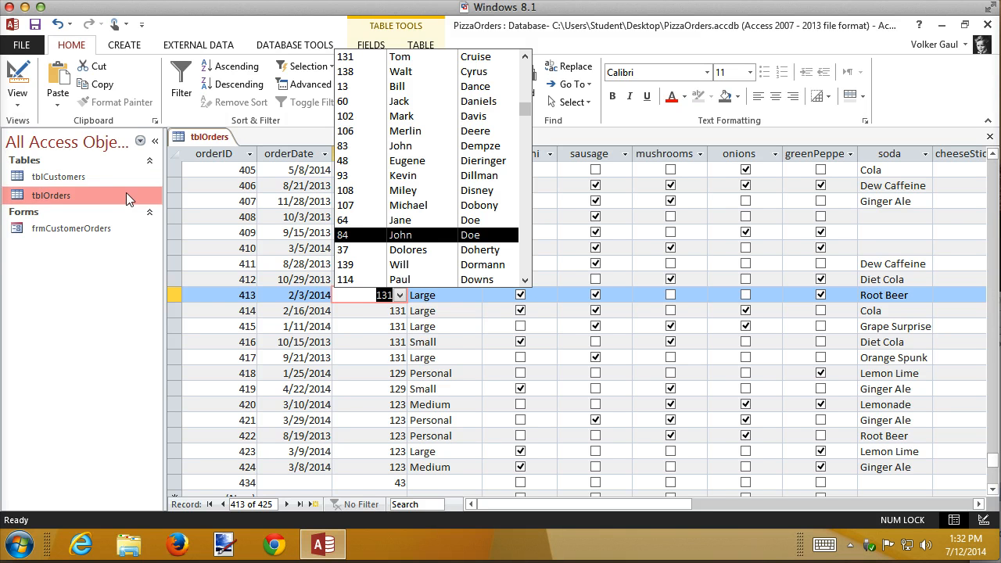
- Open tblOrders in Design View and examine the customerID field's lookup properties, reading through its full Row Source statement
{"action": "left_click", "coordinate": [64, 196]}
{"action": "right_click", "coordinate": [63, 197]}
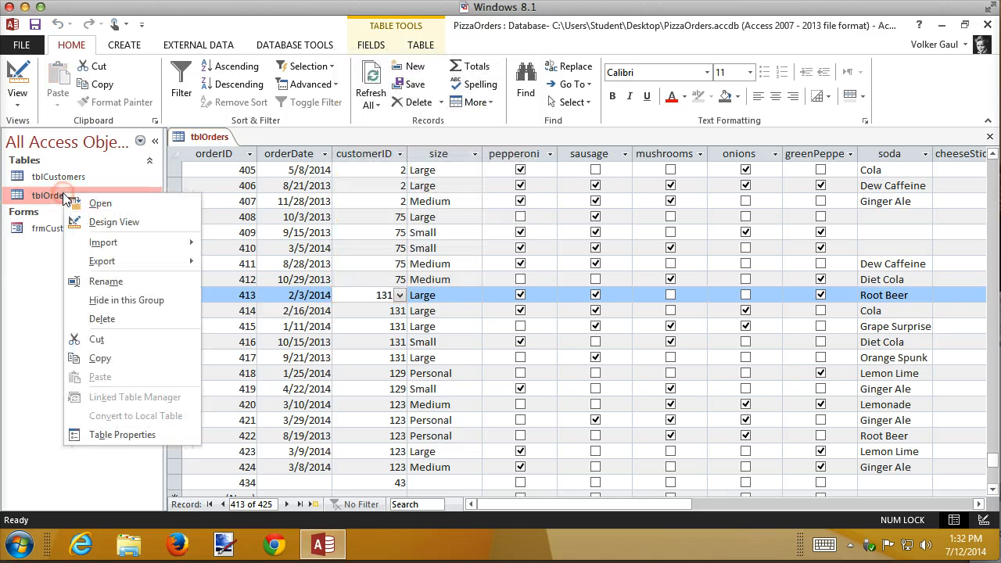
{"action": "left_click", "coordinate": [110, 222]}
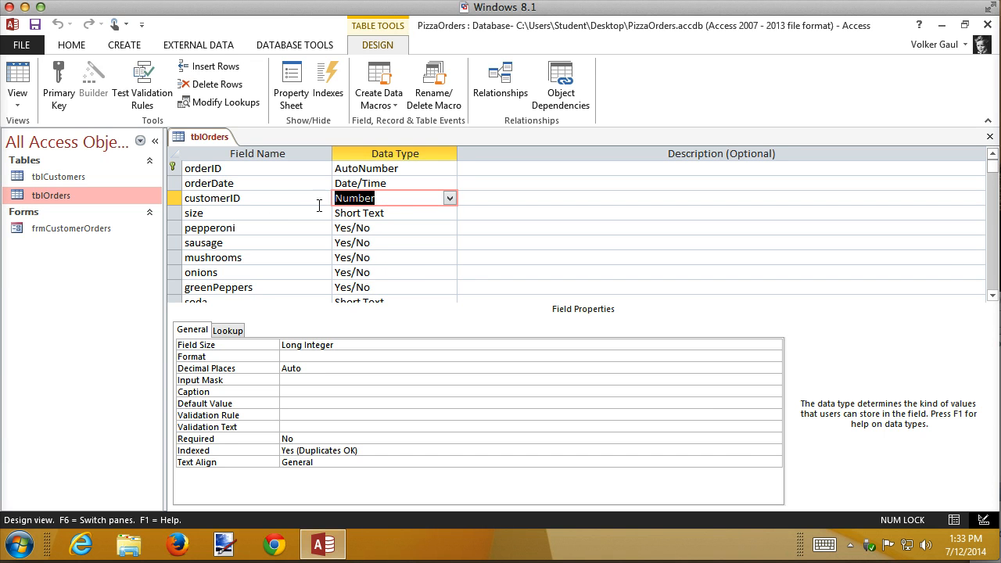
{"action": "left_click", "coordinate": [232, 334]}
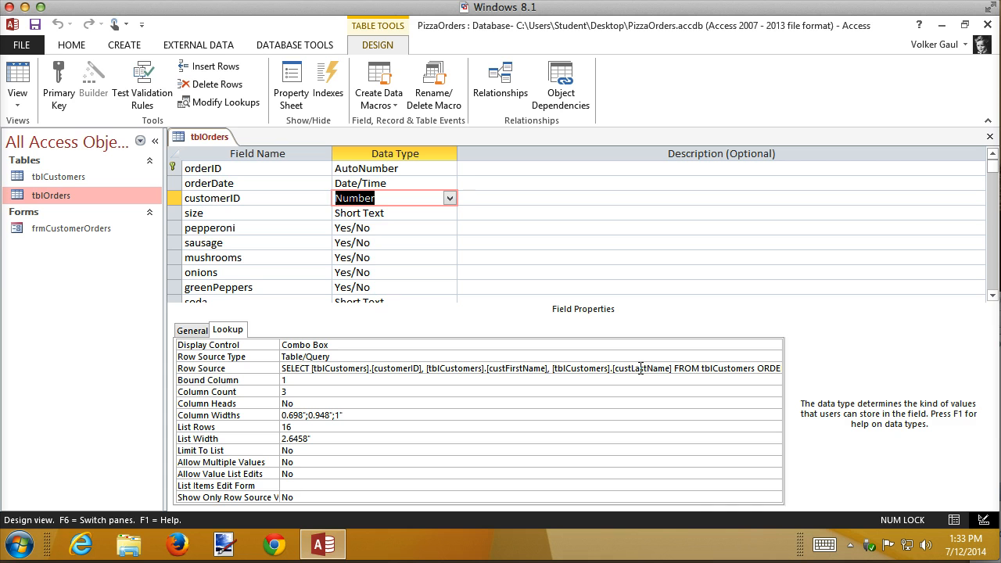
{"action": "left_click", "coordinate": [706, 368]}
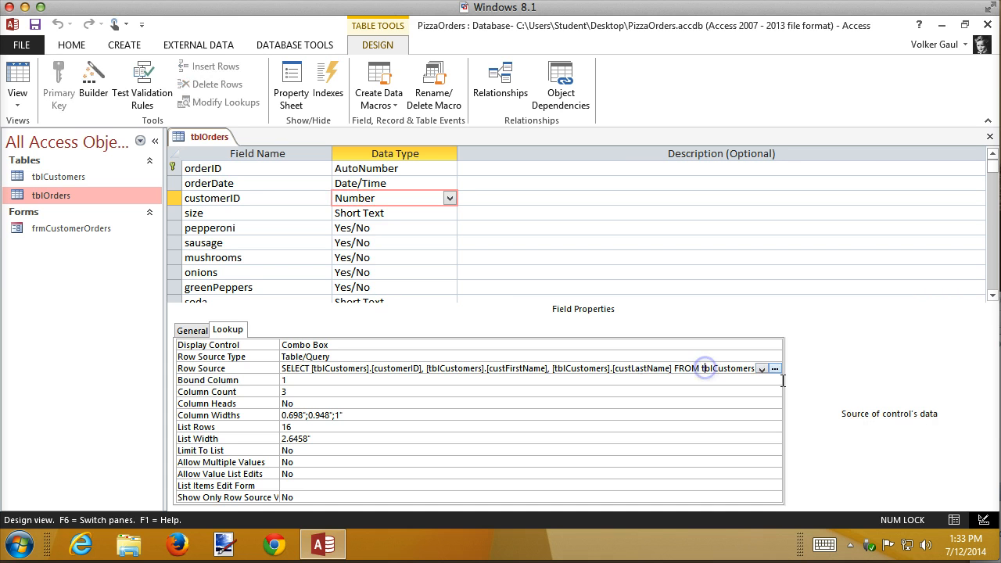
{"action": "key", "text": "End"}
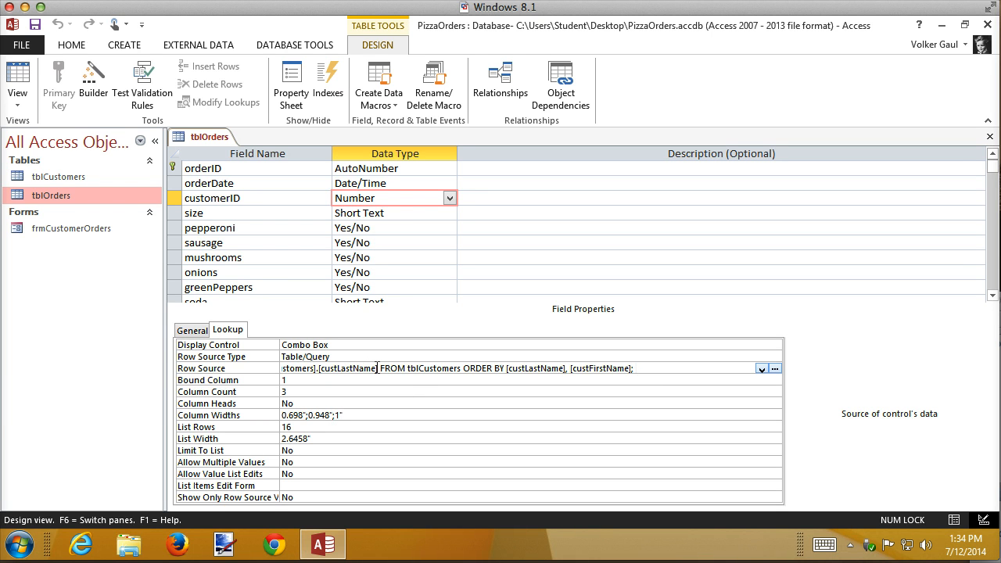
{"action": "key", "text": "Home"}
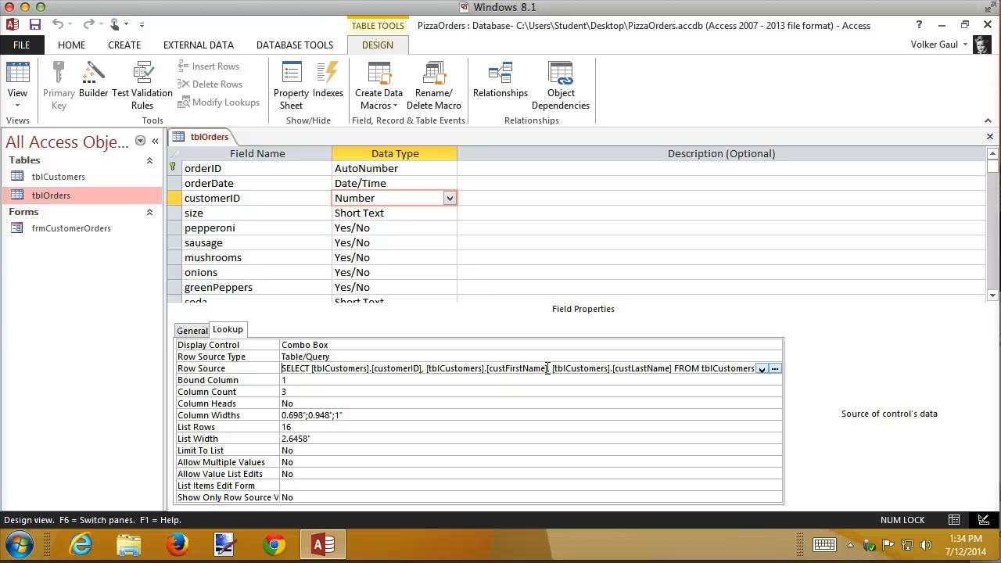
- In customerID's Row Source, move [tblCustomers].[custLastName] ahead of [tblCustomers].[custFirstName] in the SELECT list
{"action": "left_click_drag", "start_coordinate": [547, 368], "coordinate": [587, 368]}
{"action": "left_click", "coordinate": [548, 369]}
{"action": "key", "text": "shift+Right"}
{"action": "key", "text": "shift+Right"}
{"action": "key", "text": "shift+Right"}
{"action": "key", "text": "shift+Right"}
{"action": "key", "text": "shift+Right"}
{"action": "key", "text": "shift+Right"}
{"action": "key", "text": "shift+Right"}
{"action": "key", "text": "shift+Right"}
{"action": "key", "text": "shift+Right"}
{"action": "key", "text": "shift+Right"}
{"action": "key", "text": "shift+Right"}
{"action": "key", "text": "shift+Right"}
{"action": "key", "text": "shift+Right"}
{"action": "key", "text": "shift+Right"}
{"action": "key", "text": "shift+Right"}
{"action": "key", "text": "shift+Right"}
{"action": "key", "text": "shift+Right"}
{"action": "key", "text": "shift+Right"}
{"action": "key", "text": "shift+Right"}
{"action": "key", "text": "shift+Right"}
{"action": "key", "text": "ctrl+c"}
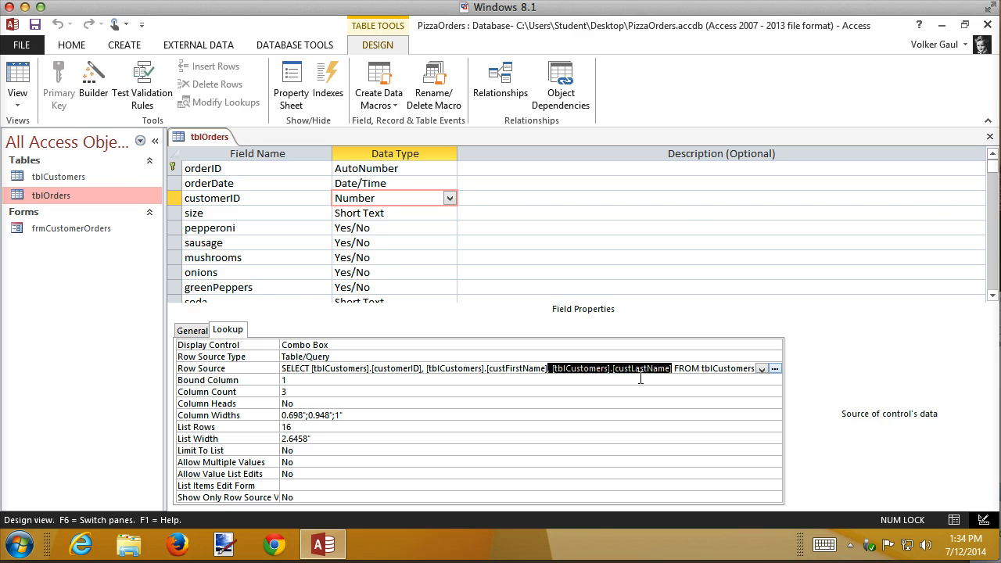
{"action": "key", "text": "Delete"}
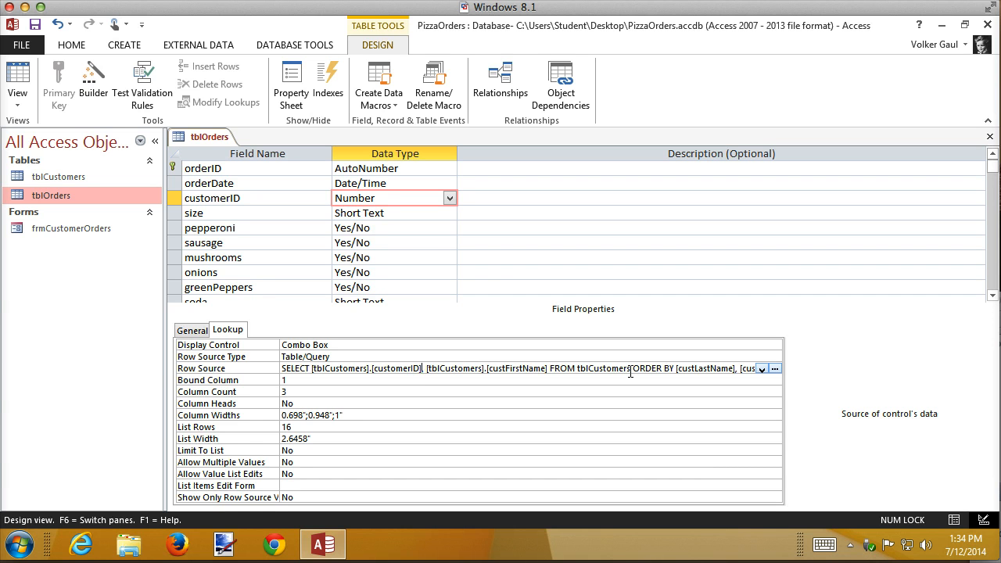
{"action": "key", "text": "ctrl+v"}
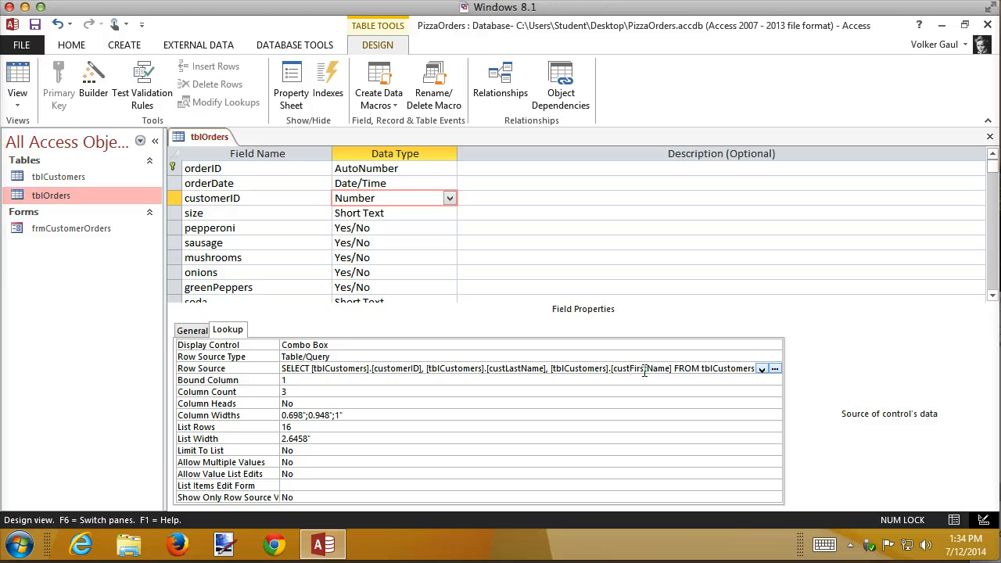
- Switch tblOrders to Datasheet View, saving the table, and check the column order in the first order's customerID list
{"action": "left_click", "coordinate": [19, 78]}
{"action": "left_click", "coordinate": [482, 328]}
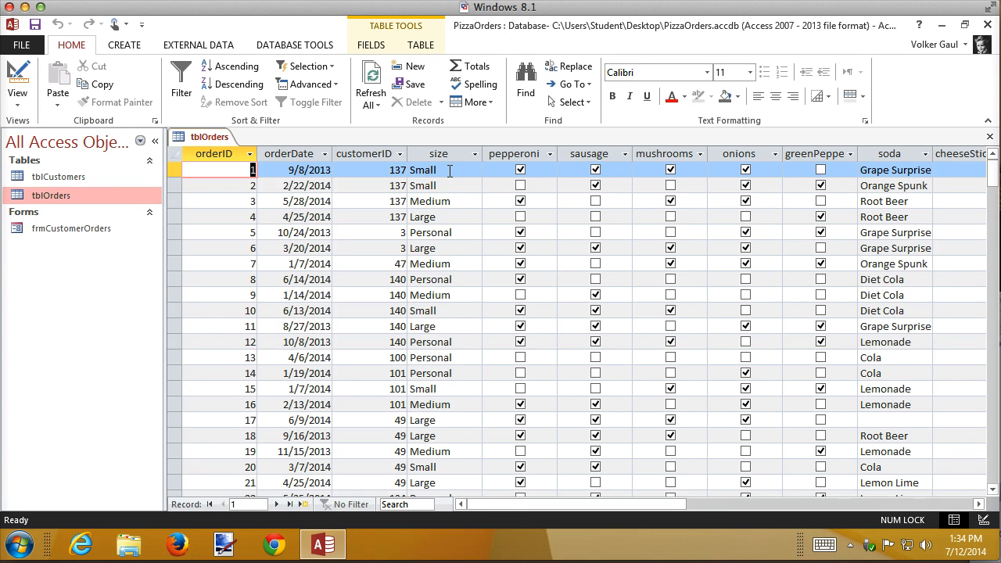
{"action": "left_click", "coordinate": [398, 170]}
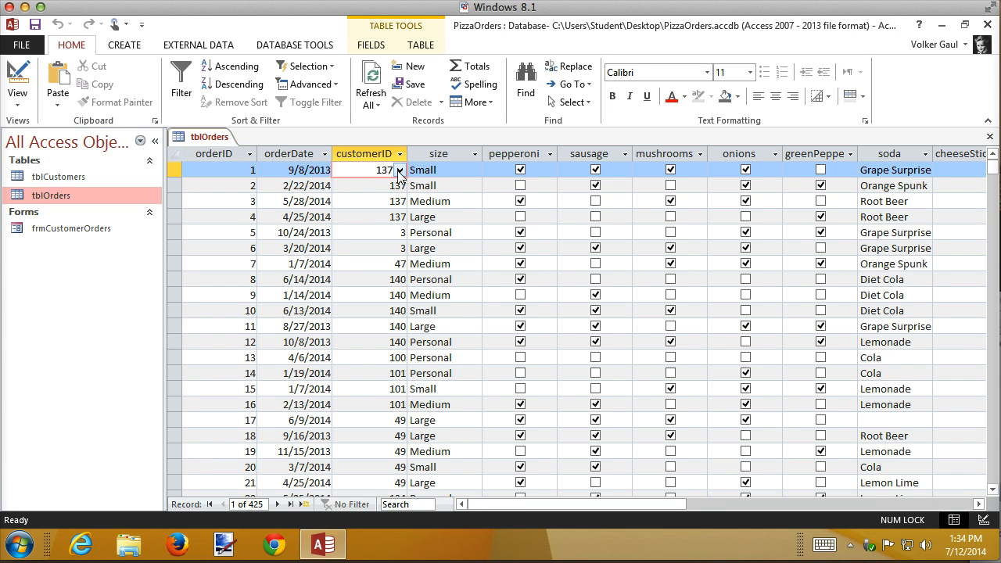
{"action": "left_click", "coordinate": [398, 171]}
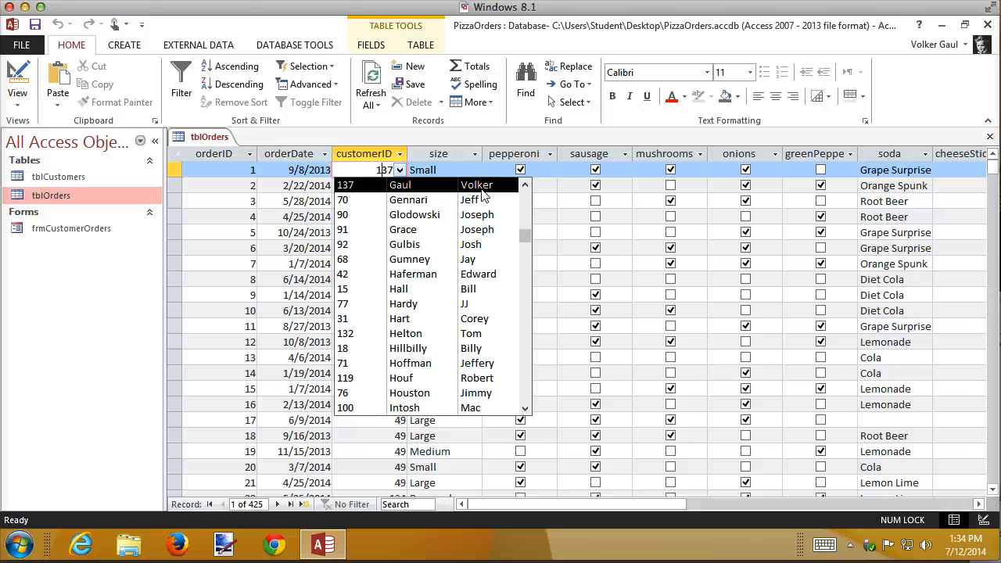
{"action": "left_click", "coordinate": [48, 270]}
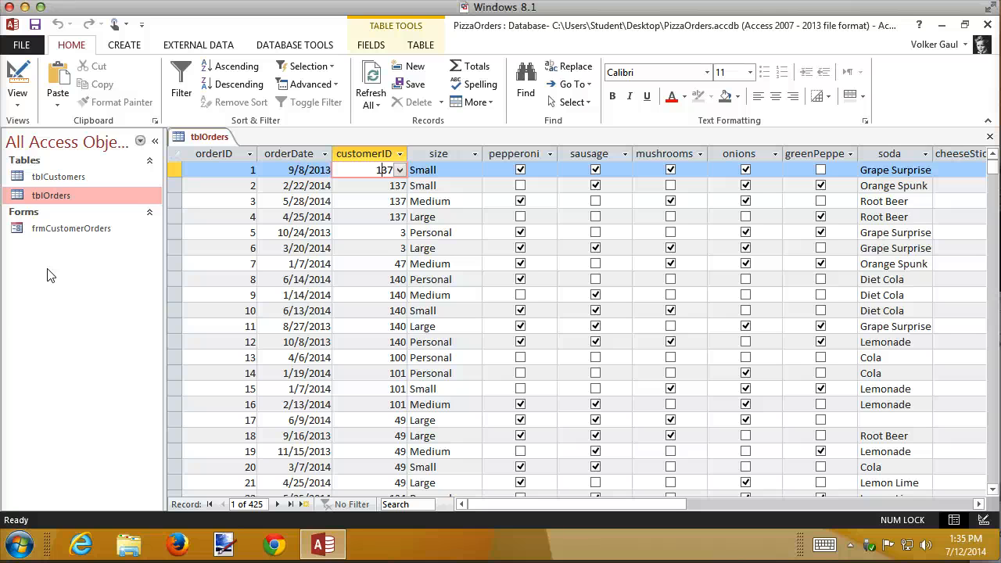
{"action": "left_click", "coordinate": [400, 170]}
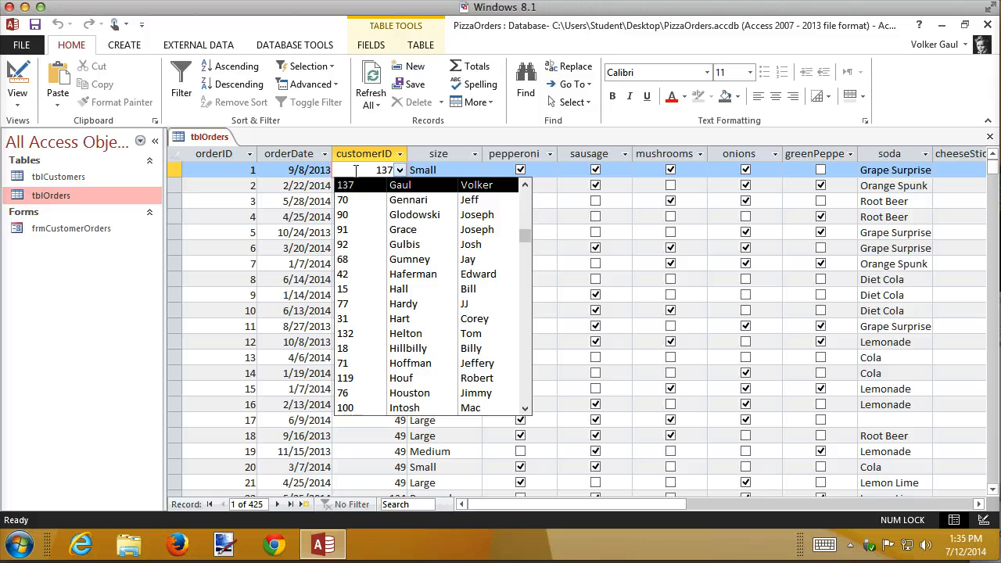
{"action": "left_click", "coordinate": [37, 269]}
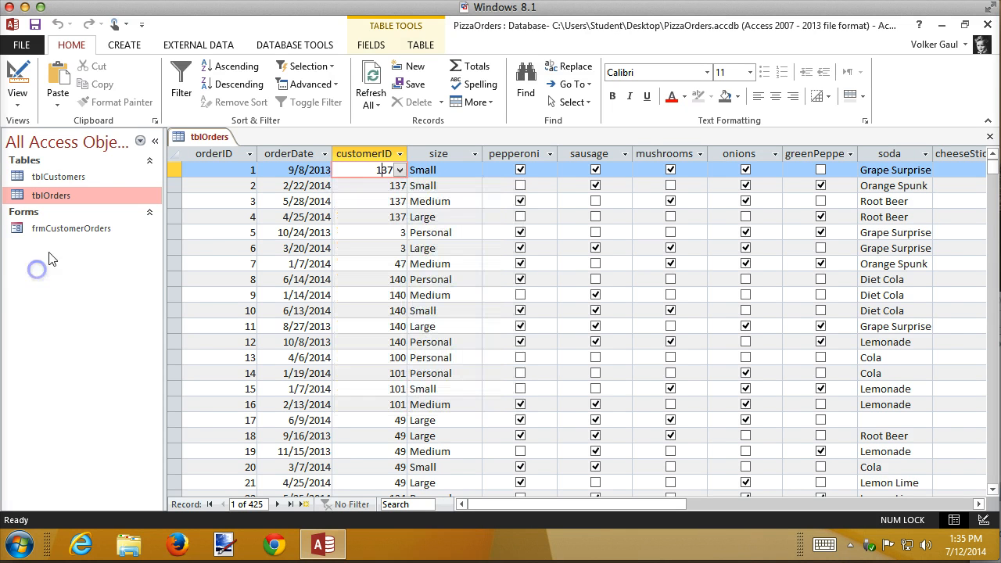
- Create a new query in Design View based on tblCustomers and add the customerID and custLastName fields
{"action": "left_click", "coordinate": [123, 44]}
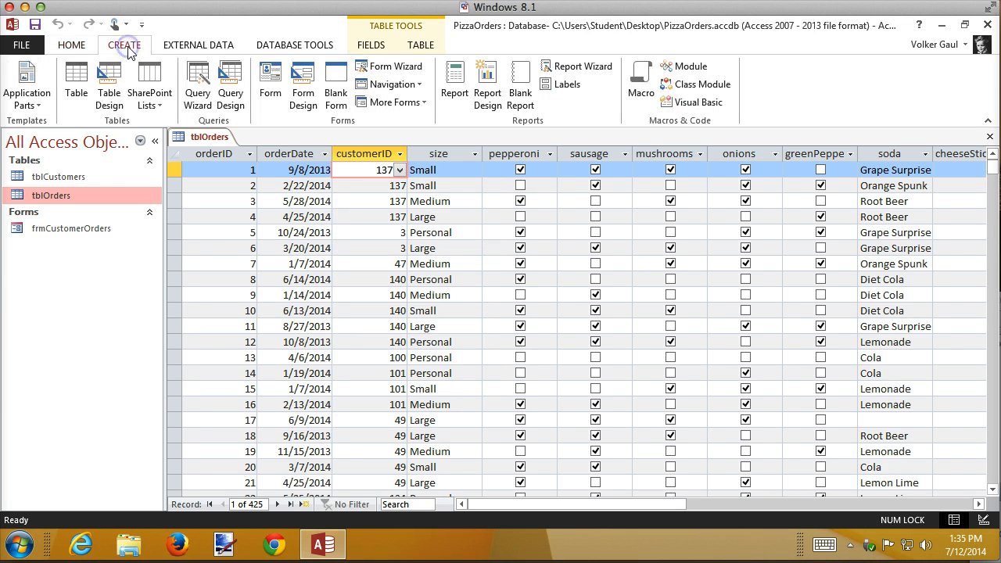
{"action": "left_click", "coordinate": [234, 79]}
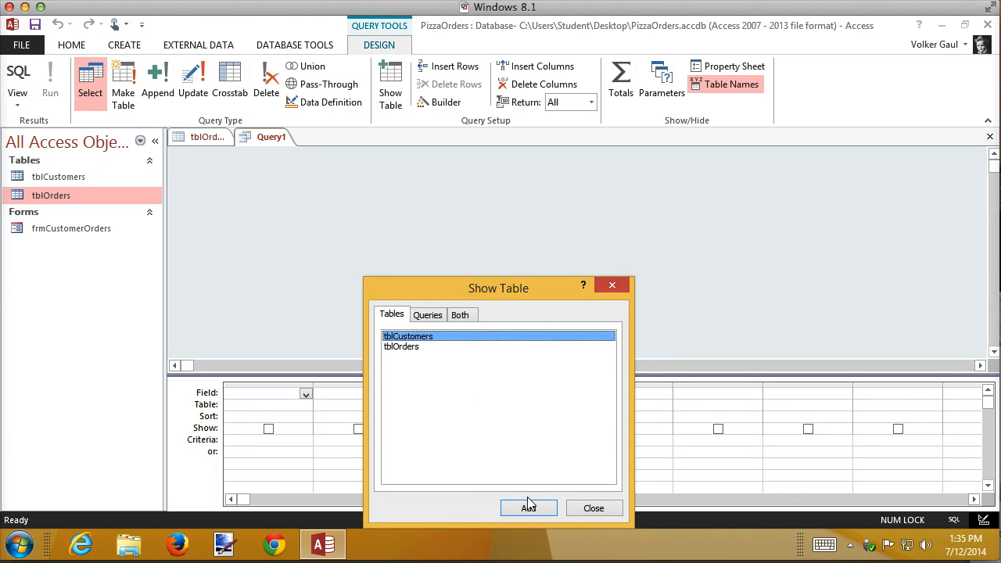
{"action": "left_click", "coordinate": [528, 509]}
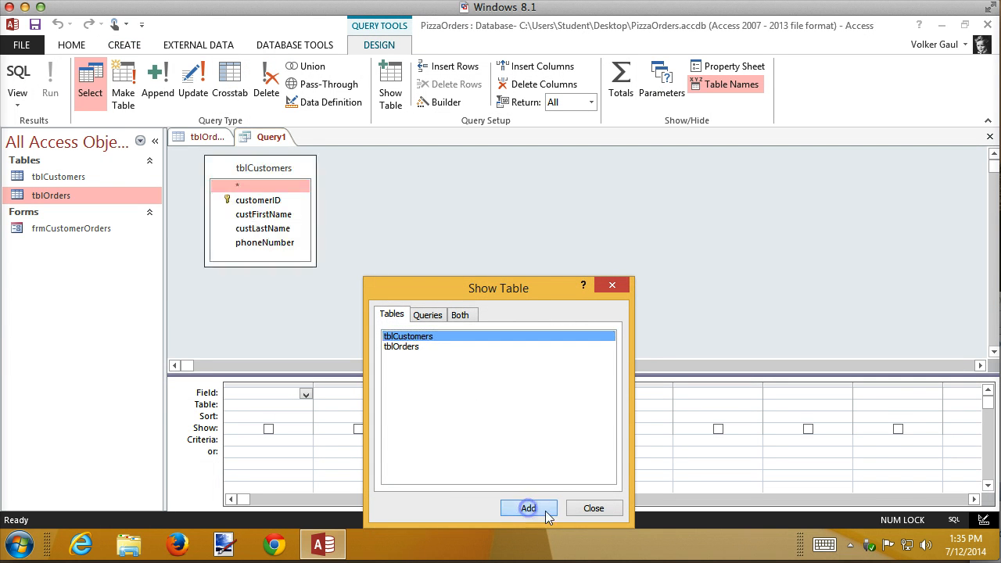
{"action": "left_click", "coordinate": [591, 510]}
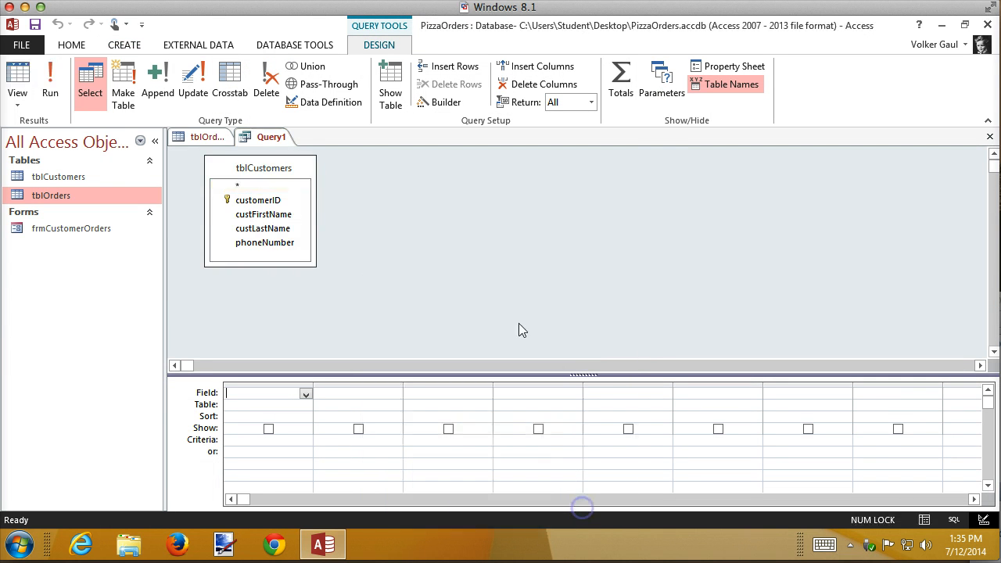
{"action": "double_click", "coordinate": [258, 200]}
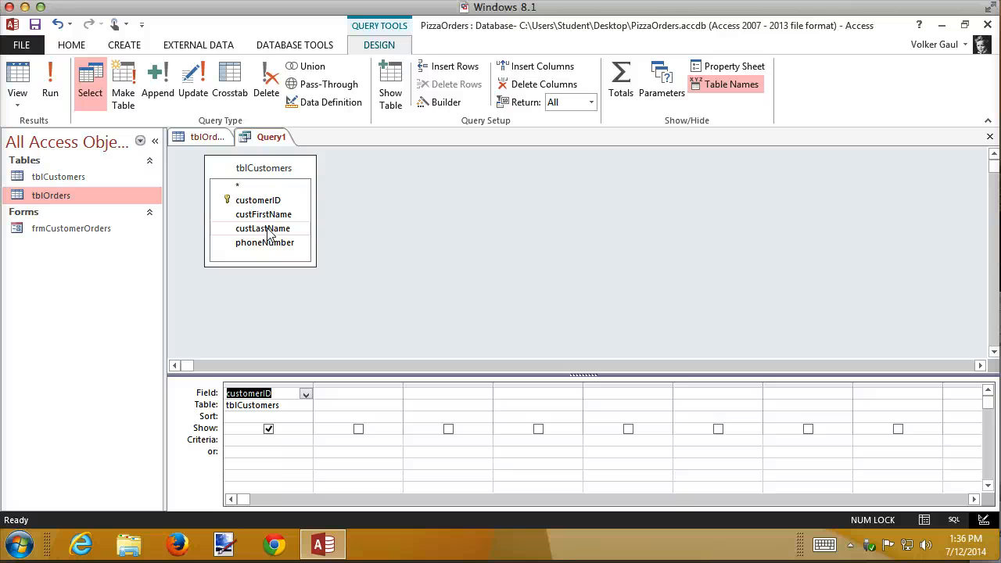
{"action": "double_click", "coordinate": [269, 228]}
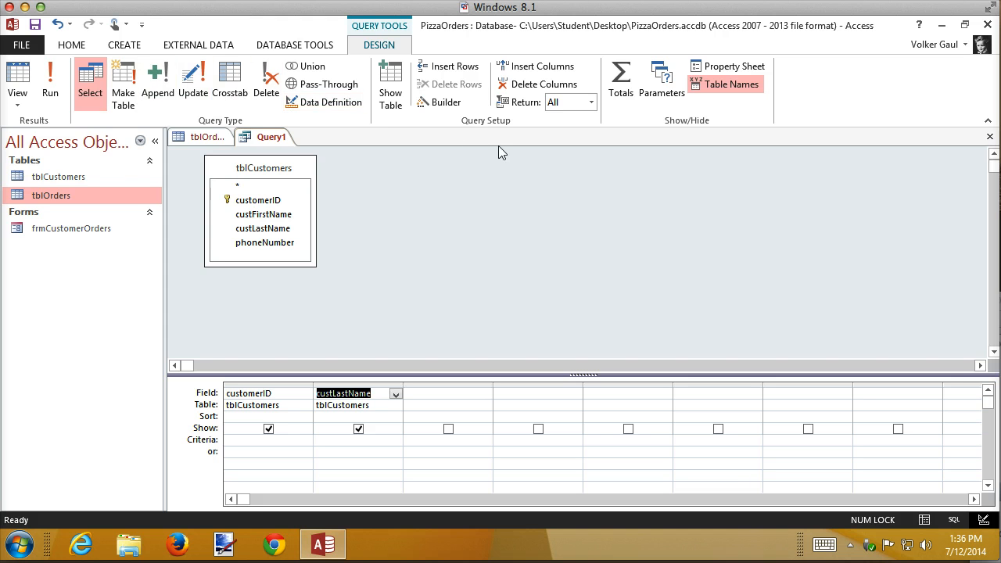
- In the Expression Builder, extend the custLastName field to custLastName + ", " + custFirstName
{"action": "left_click", "coordinate": [435, 107]}
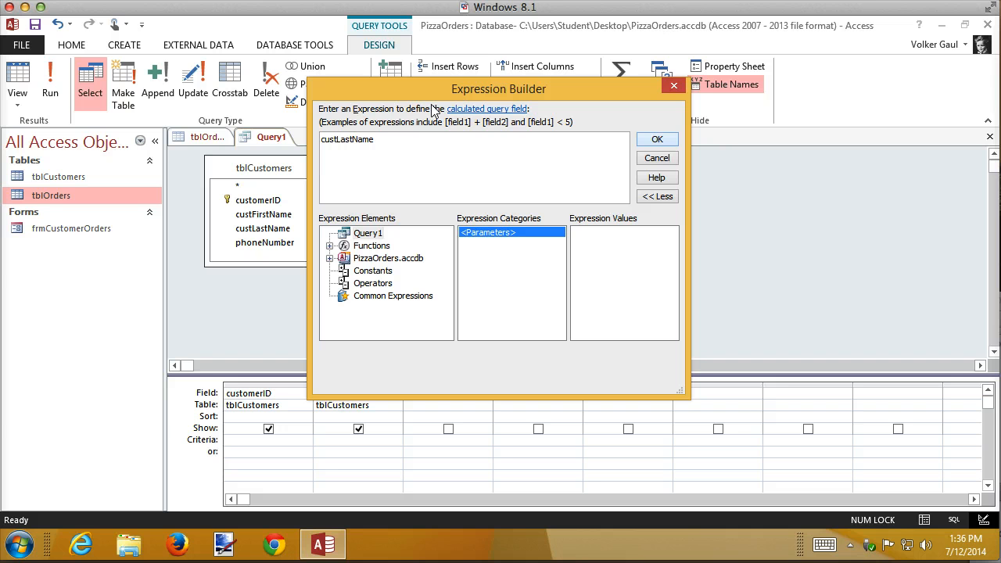
{"action": "key", "text": "super+plus"}
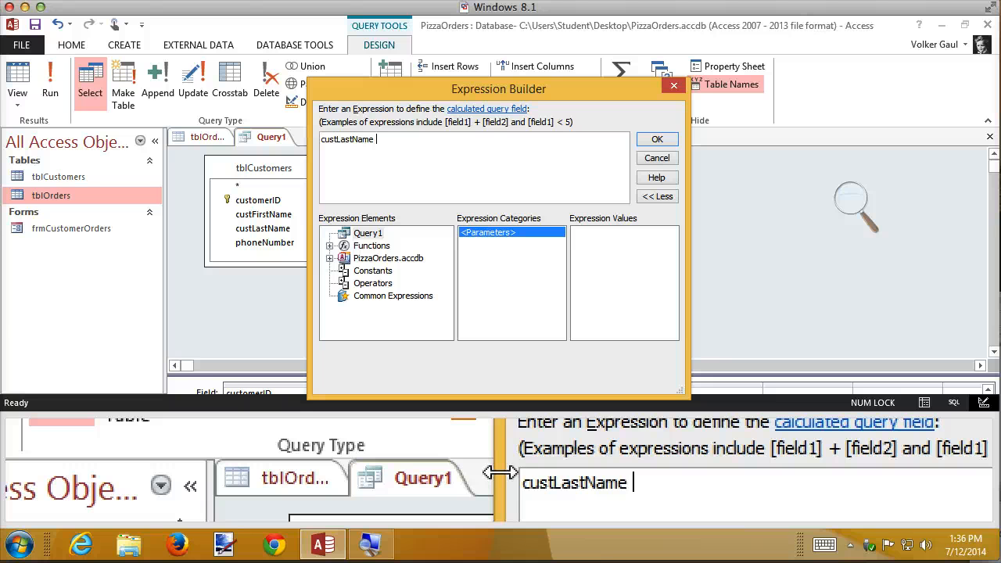
{"action": "type", "text": "+"}
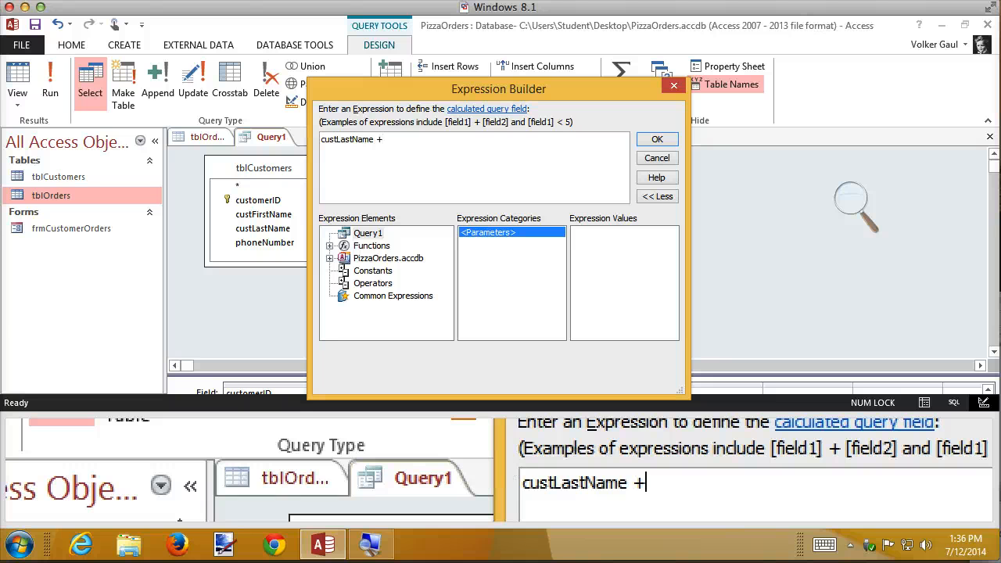
{"action": "type", "text": "&"}
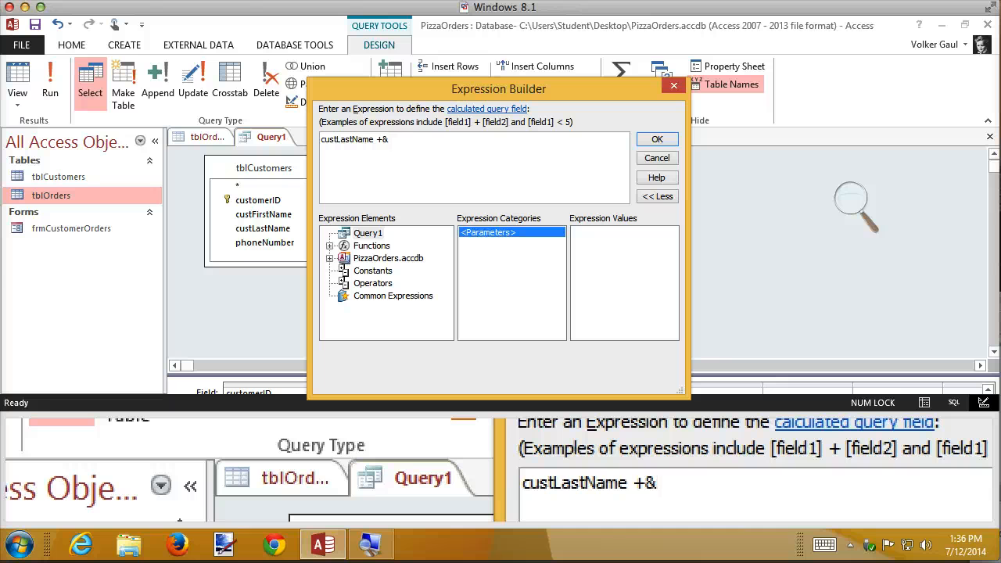
{"action": "key", "text": "BackSpace"}
{"action": "type", "text": "\", \""}
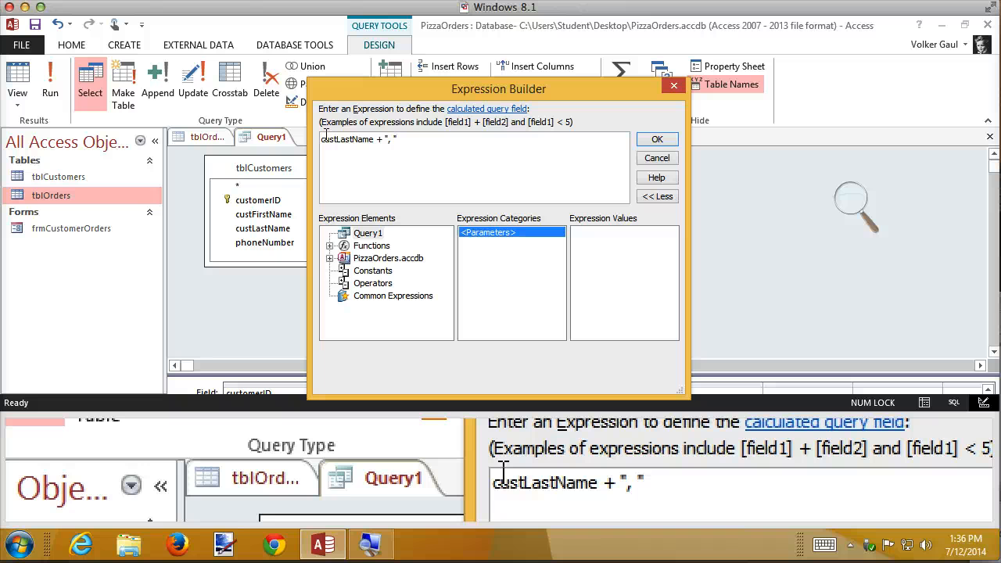
{"action": "type", "text": "+"}
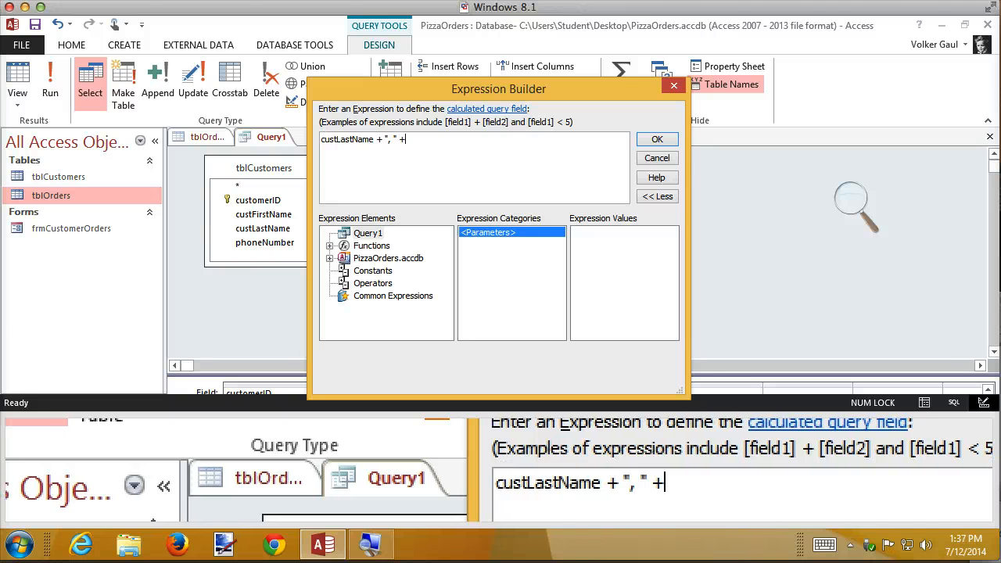
{"action": "type", "text": " custf"}
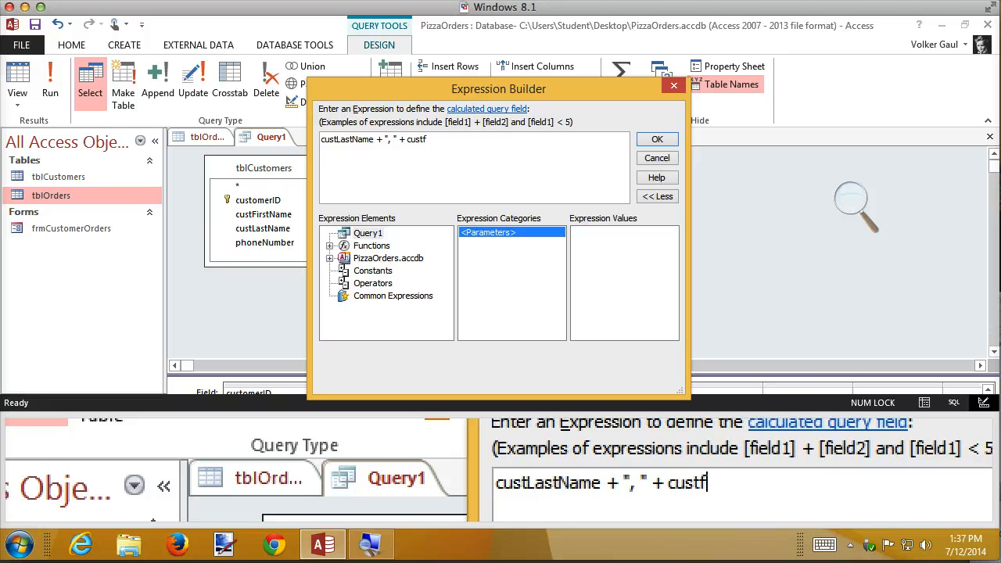
{"action": "key", "text": "BackSpace"}
{"action": "type", "text": "FirstName"}
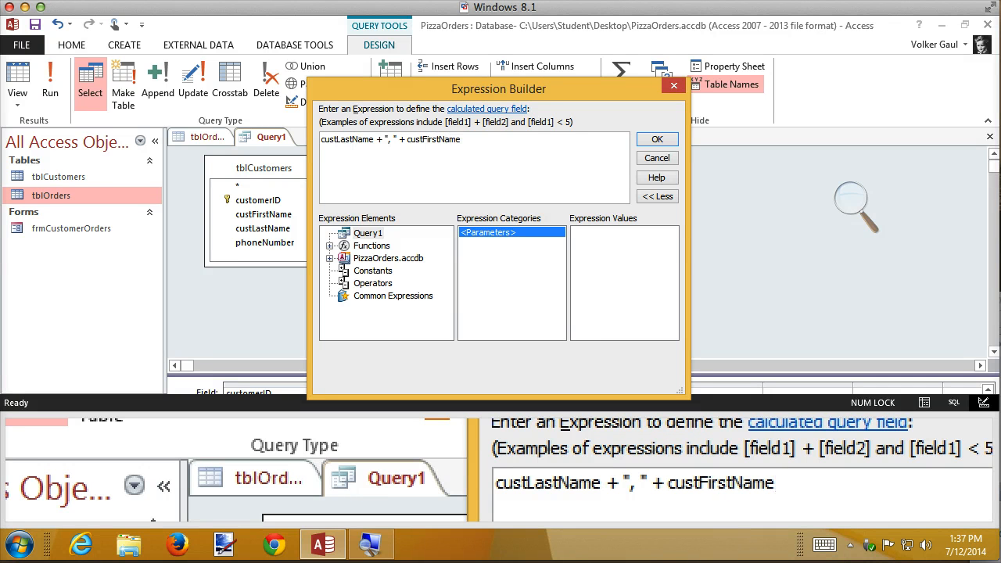
- Name the calculated field CustomerName at the start of its expression and accept the expression
{"action": "key", "text": "Home"}
{"action": "type", "text": "CustomerName:"}
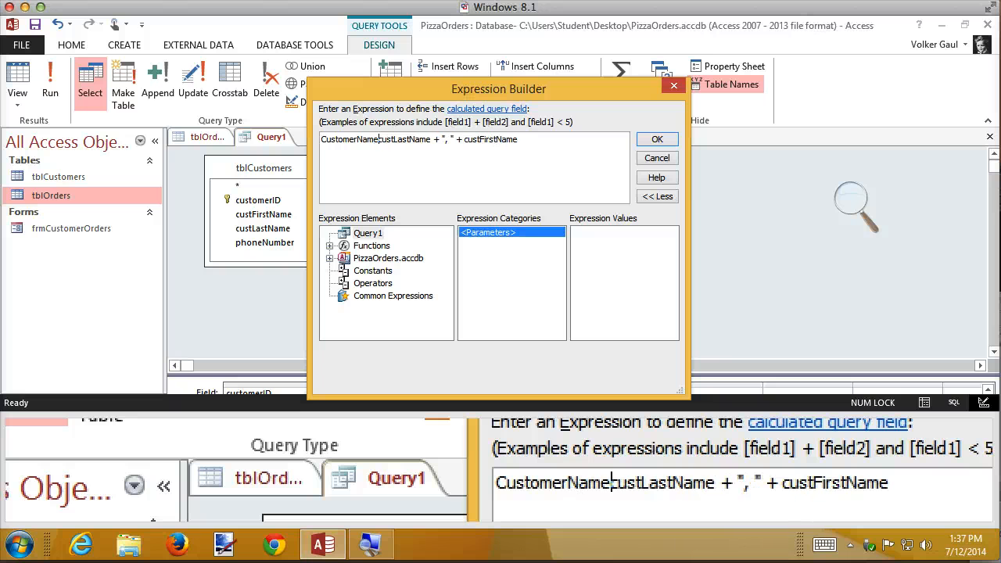
{"action": "type", "text": ":"}
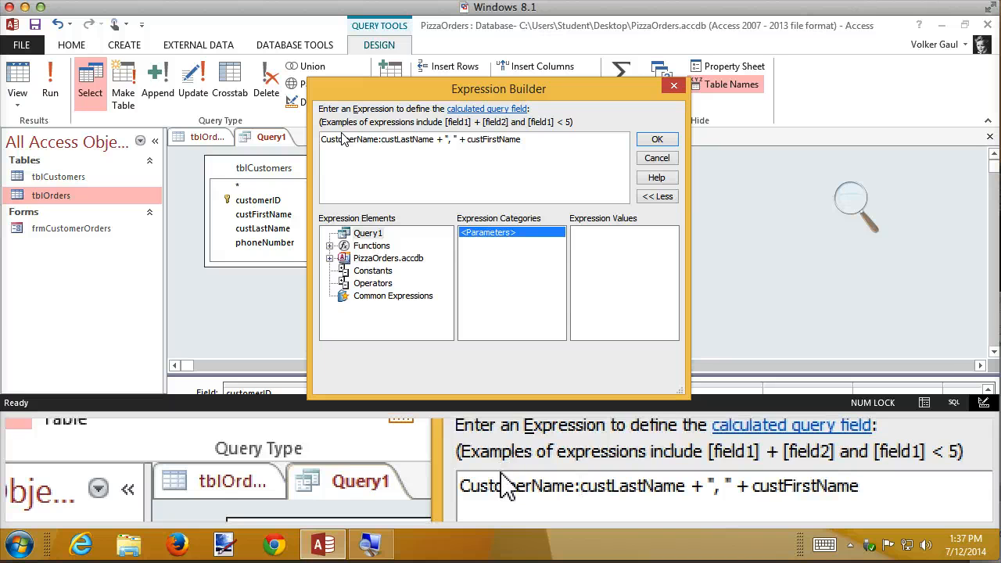
{"action": "key", "text": "super+Escape"}
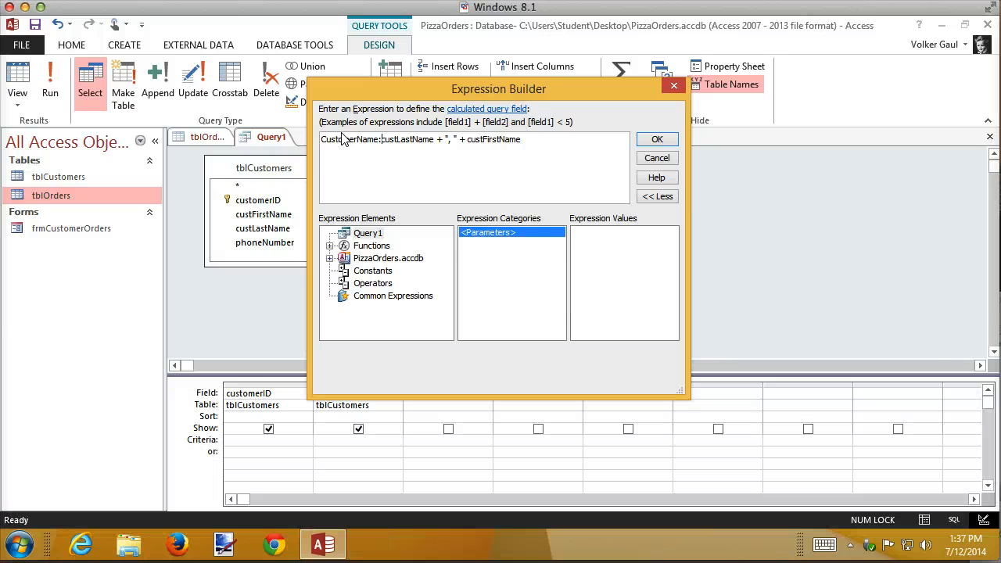
{"action": "left_click", "coordinate": [657, 139]}
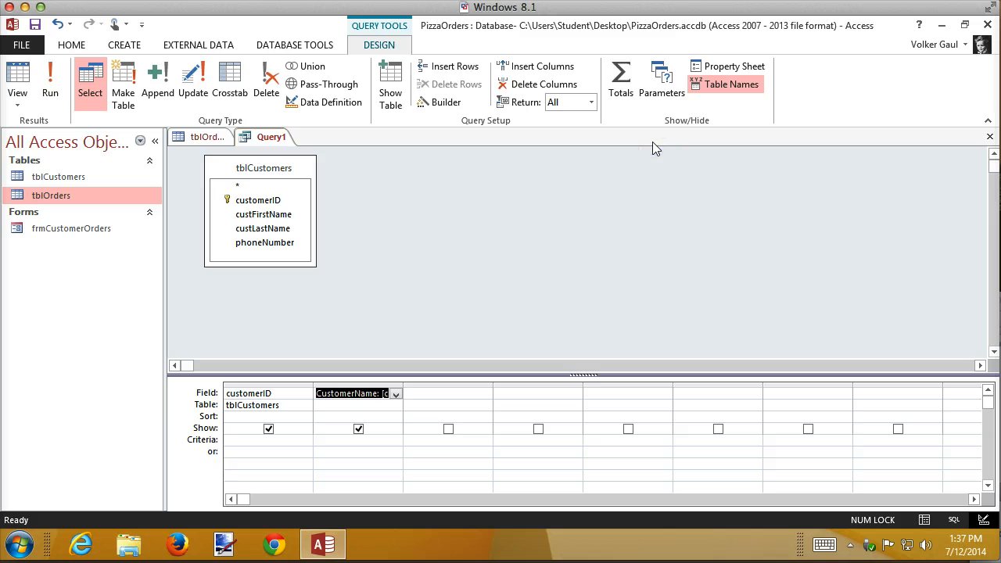
- Sort the query's CustomerName field in ascending order
{"action": "key", "text": "Tab"}
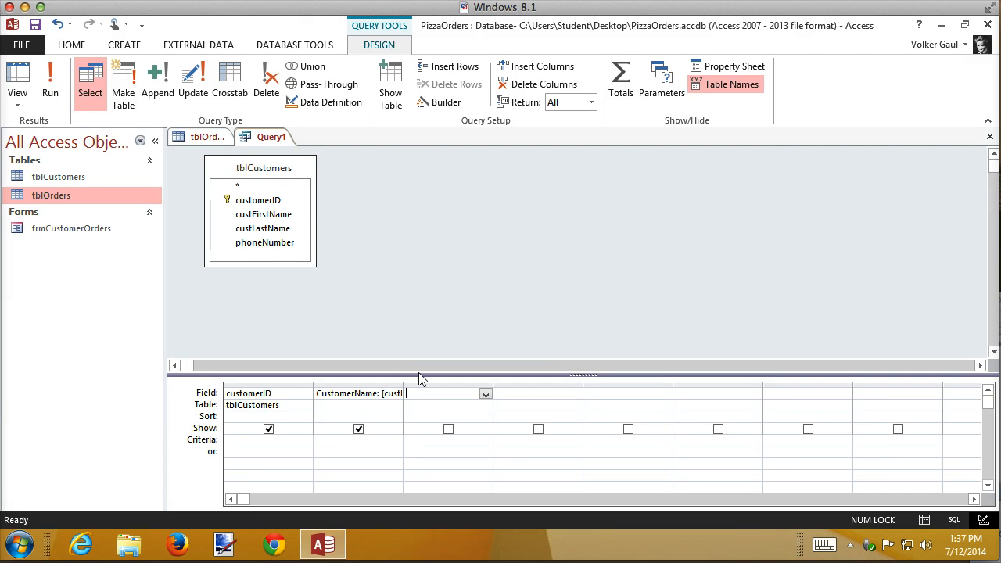
{"action": "left_click", "coordinate": [386, 415]}
{"action": "left_click", "coordinate": [396, 419]}
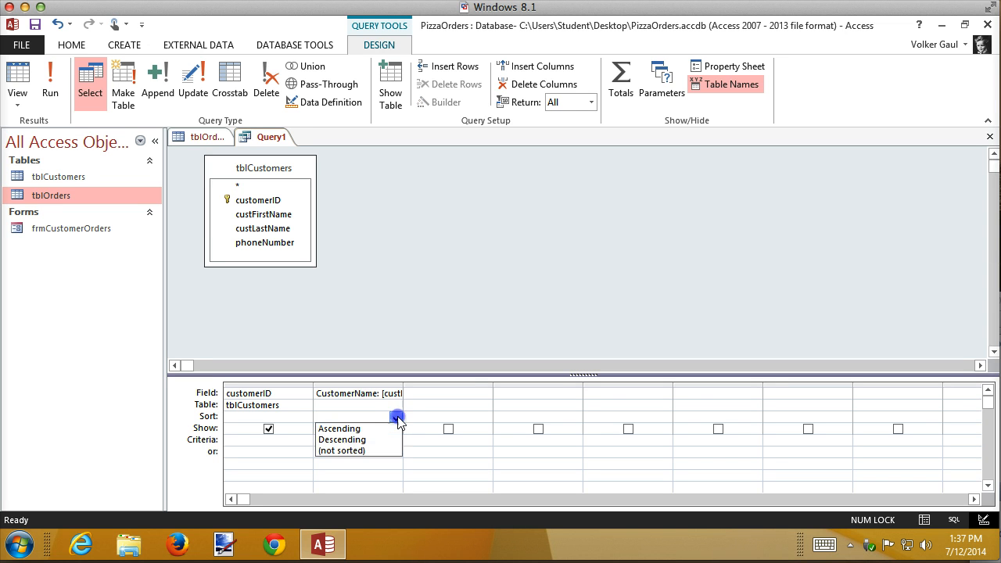
{"action": "left_click", "coordinate": [344, 432]}
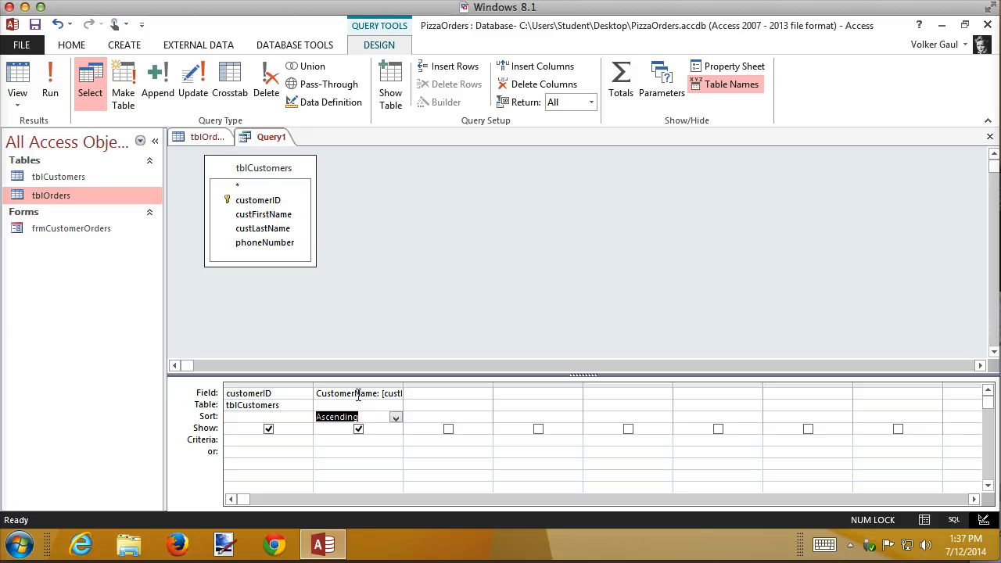
- Fit the CustomerName column's width to its contents in the query design grid and in Datasheet View
{"action": "double_click", "coordinate": [402, 385]}
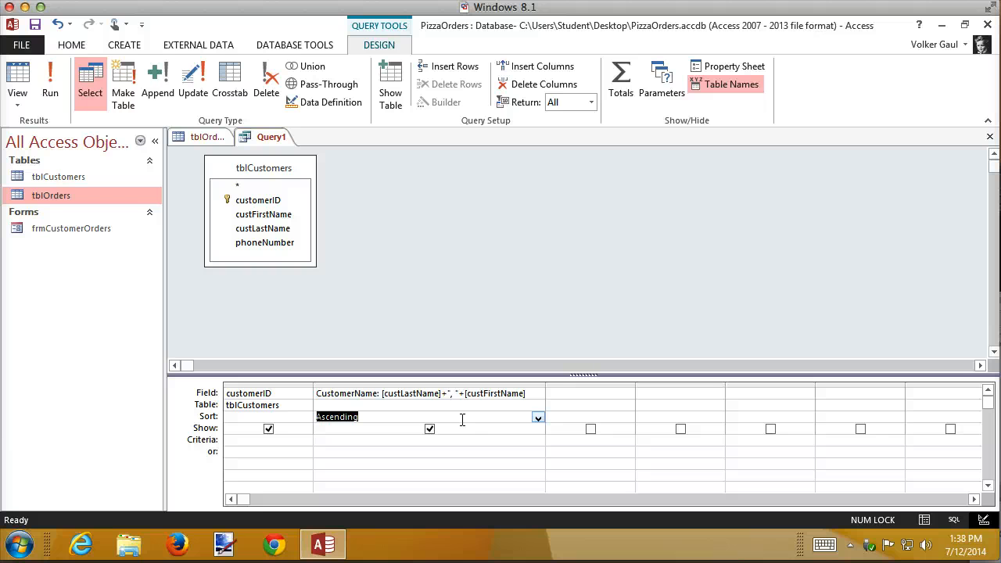
{"action": "left_click", "coordinate": [15, 75]}
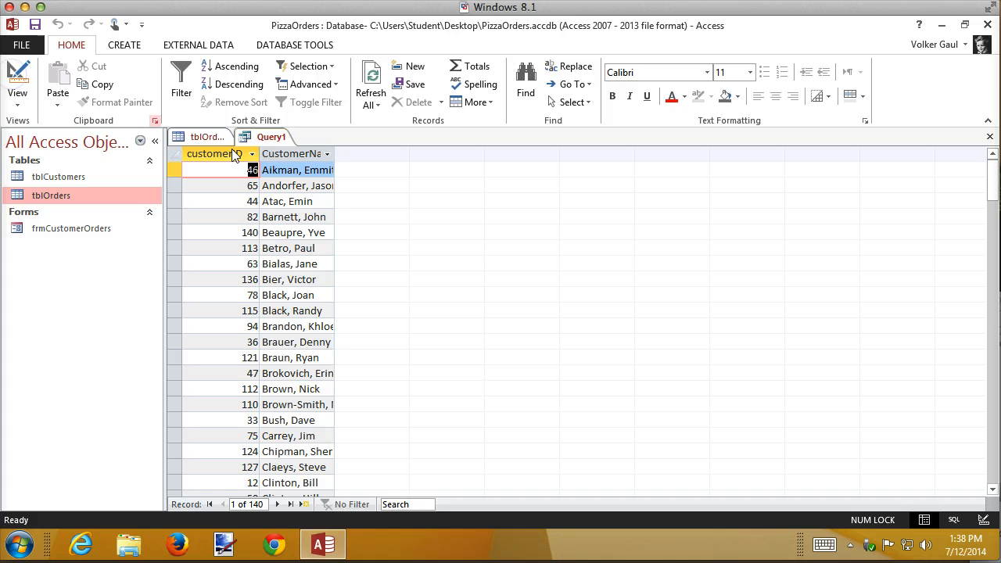
{"action": "double_click", "coordinate": [346, 153]}
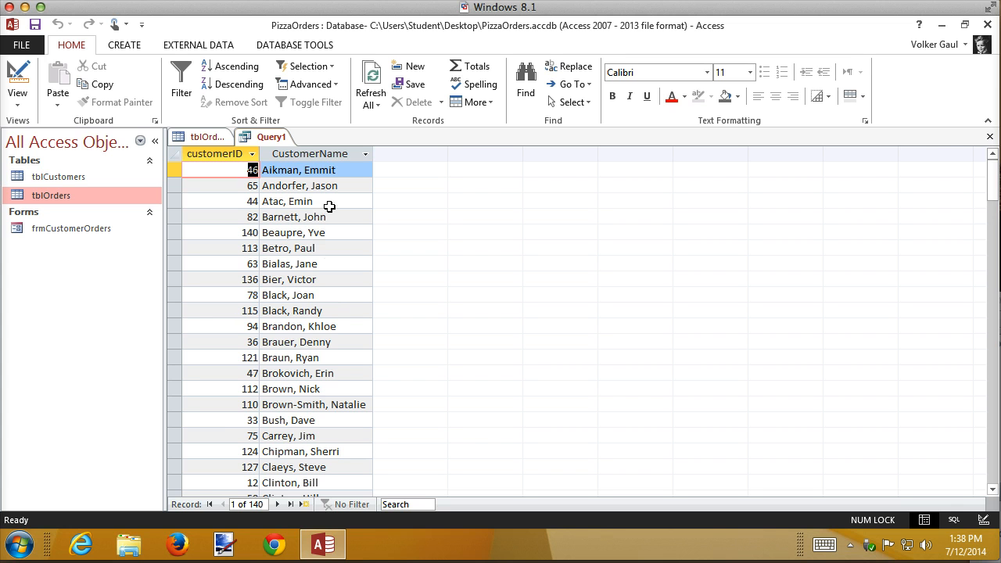
- Save the query as qryCustomerLU and close it
{"action": "left_click", "coordinate": [34, 25]}
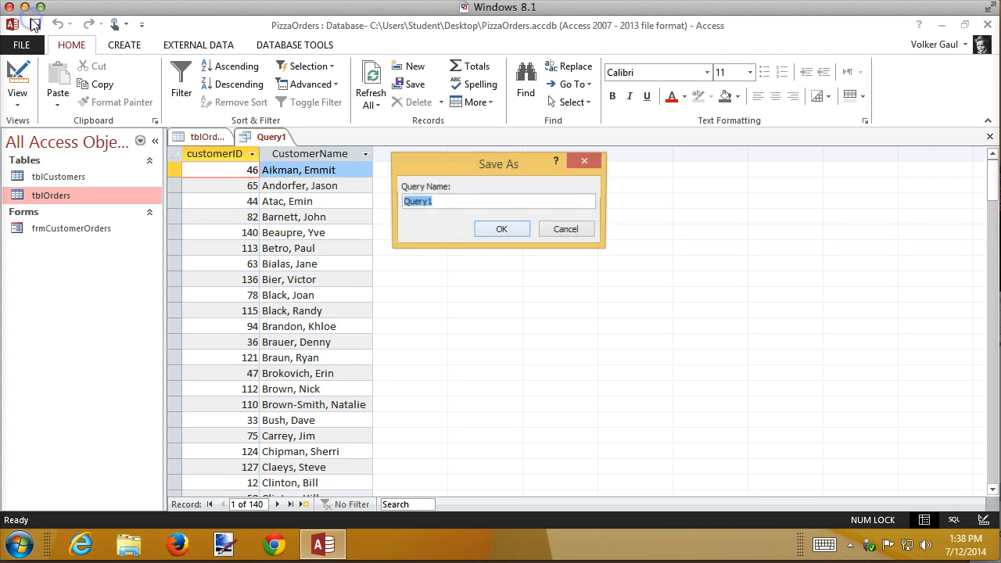
{"action": "type", "text": "qry"}
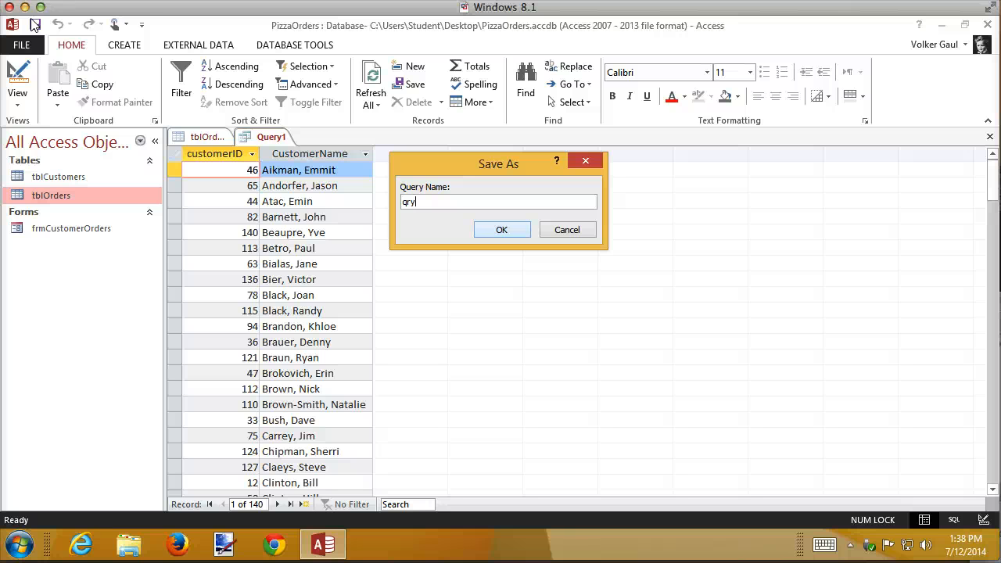
{"action": "type", "text": "ustomerLU"}
{"action": "left_click", "coordinate": [501, 230]}
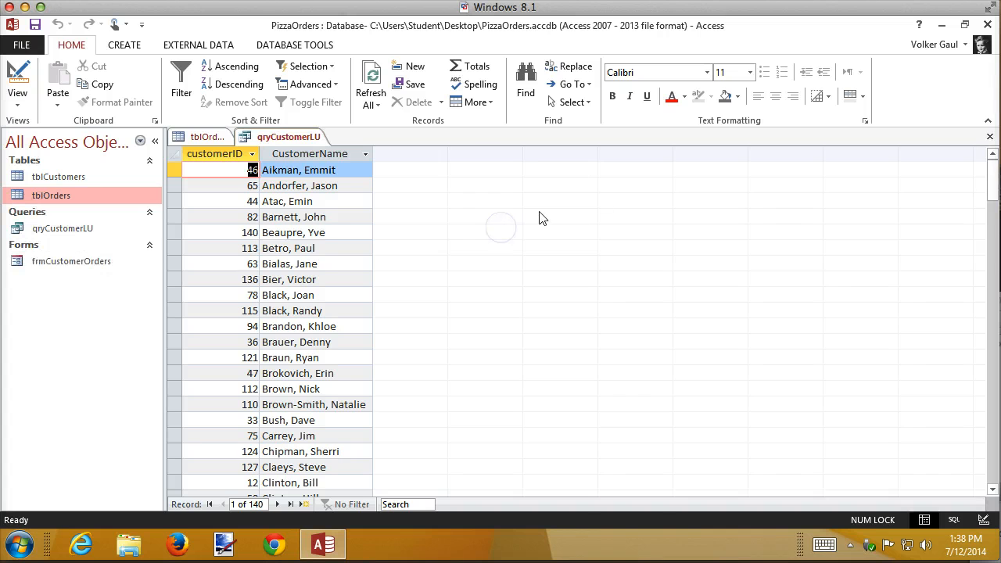
{"action": "left_click", "coordinate": [989, 136]}
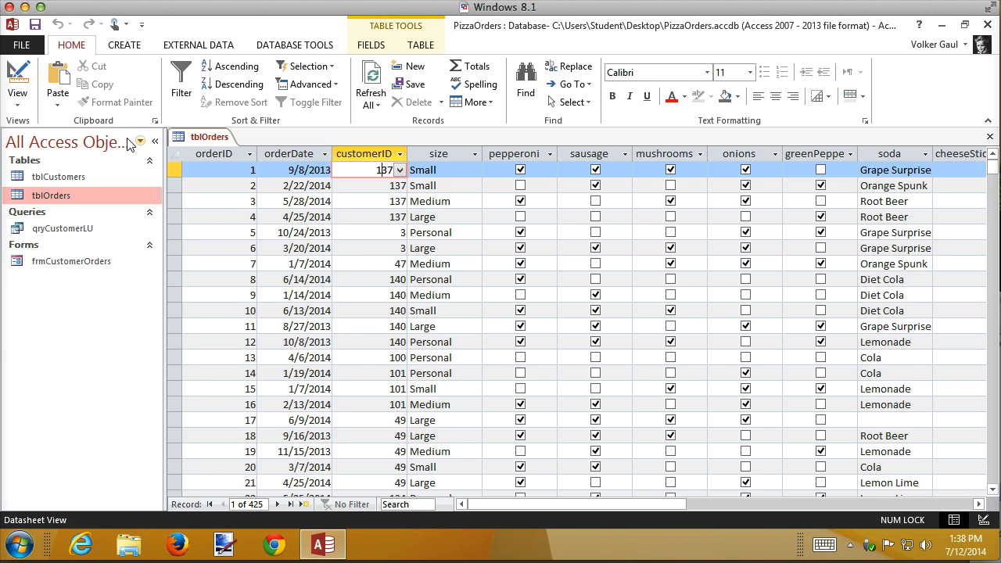
- Try to start the Lookup Wizard for the customerID field in the Design View of tblOrders
{"action": "left_click", "coordinate": [18, 80]}
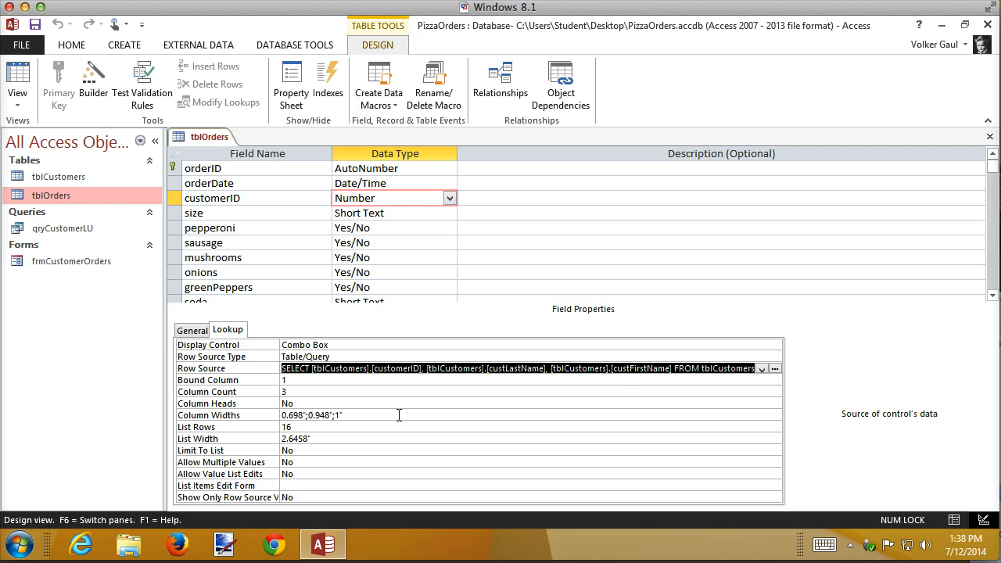
{"action": "left_click", "coordinate": [449, 199]}
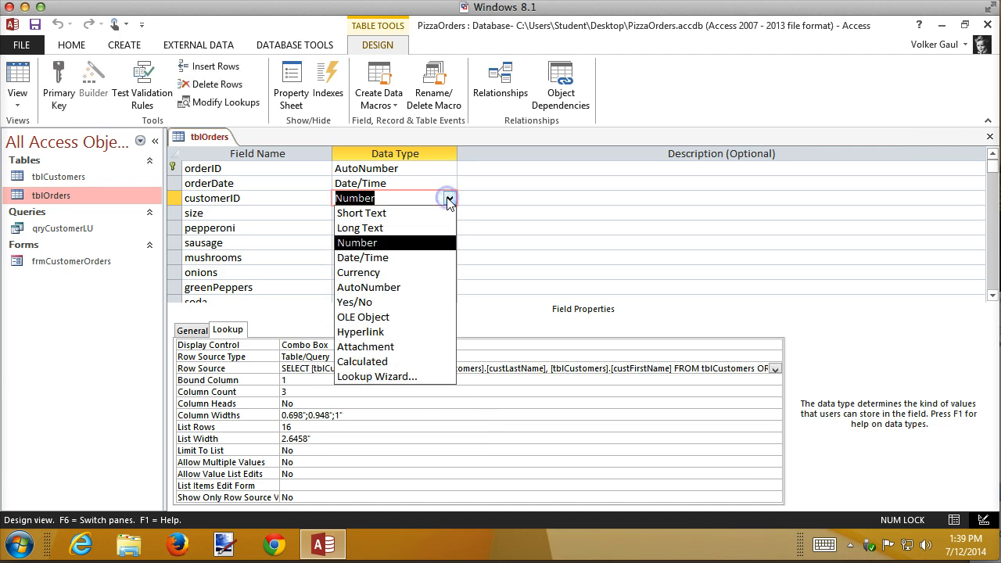
{"action": "left_click", "coordinate": [403, 377]}
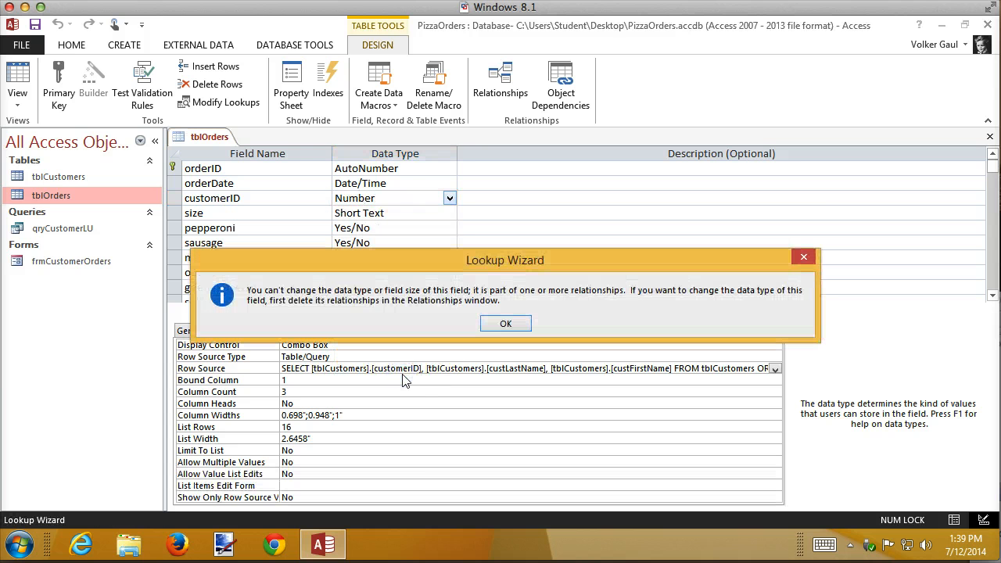
{"action": "left_click", "coordinate": [505, 323]}
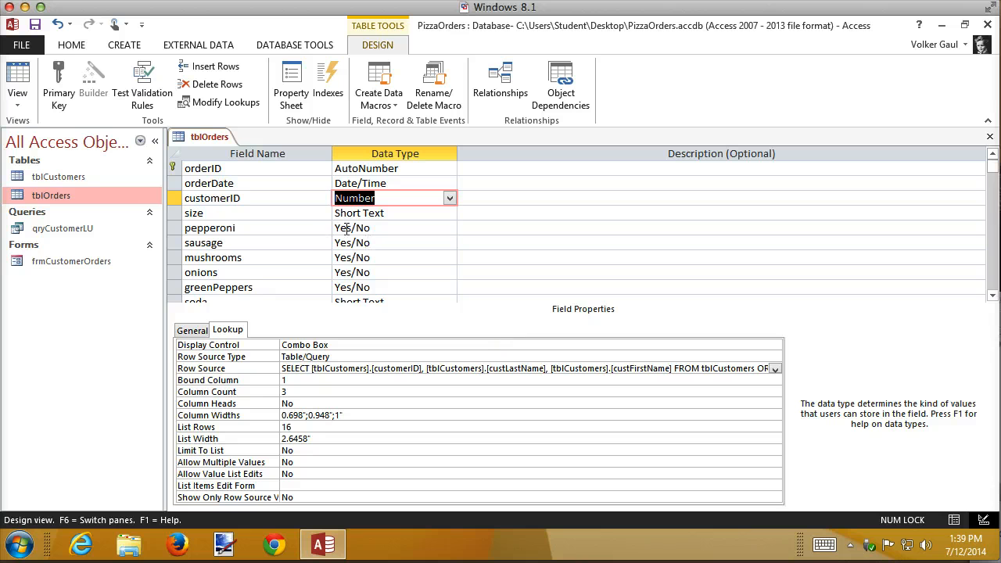
- Close tblOrders with its design changes saved, and permanently delete the relationship between tblCustomers and tblOrders
{"action": "left_click", "coordinate": [988, 138]}
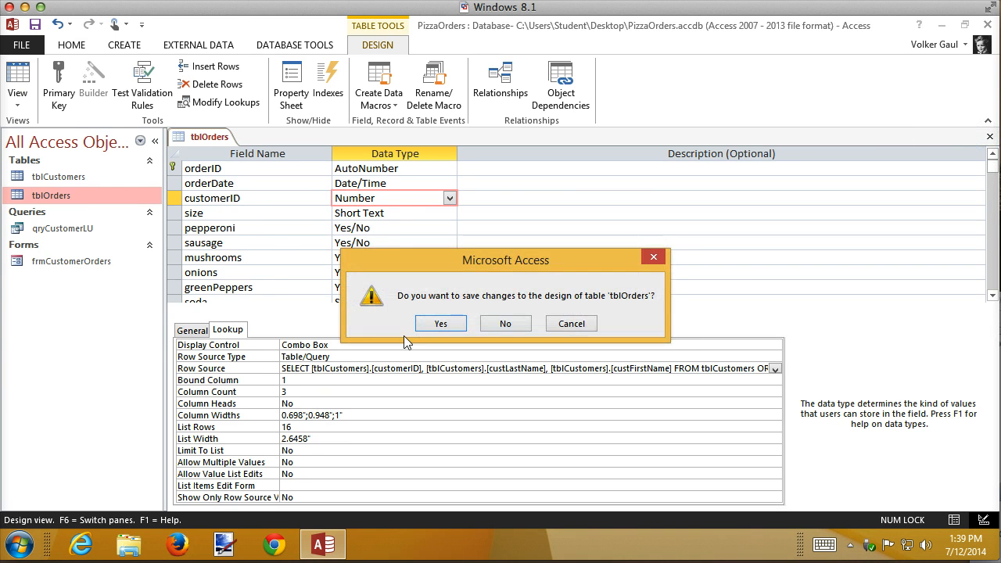
{"action": "left_click", "coordinate": [443, 324]}
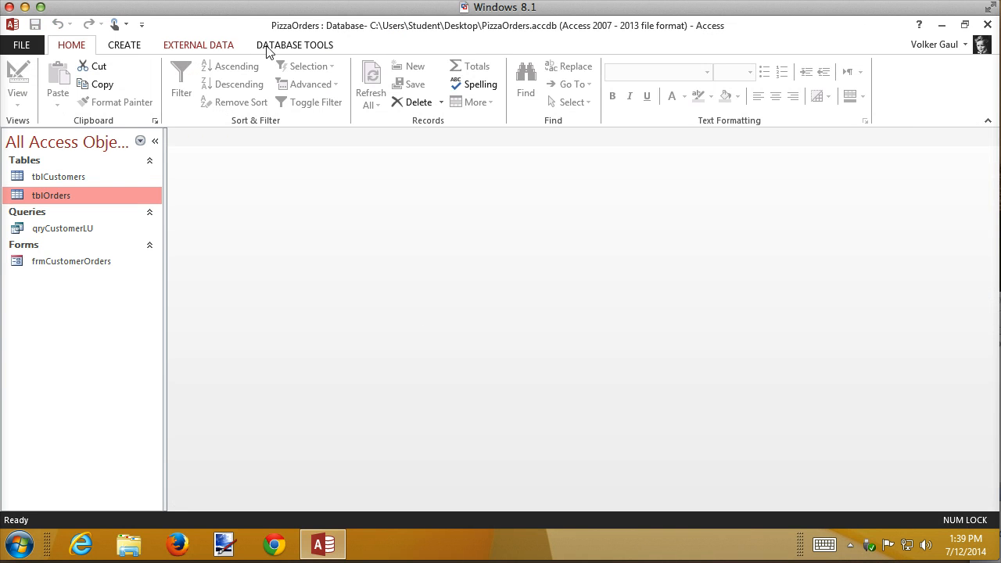
{"action": "left_click", "coordinate": [272, 46]}
{"action": "left_click", "coordinate": [181, 76]}
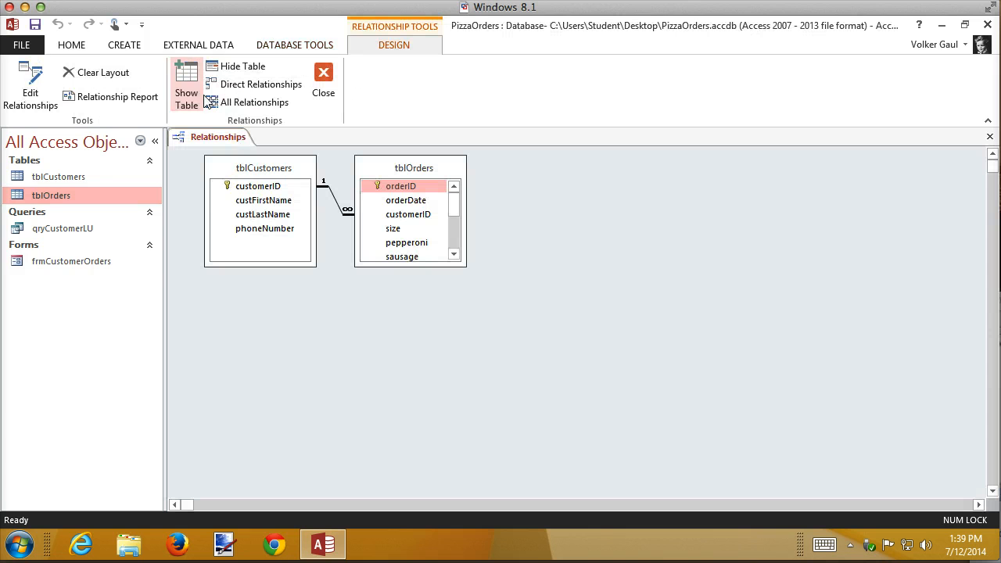
{"action": "left_click", "coordinate": [336, 205]}
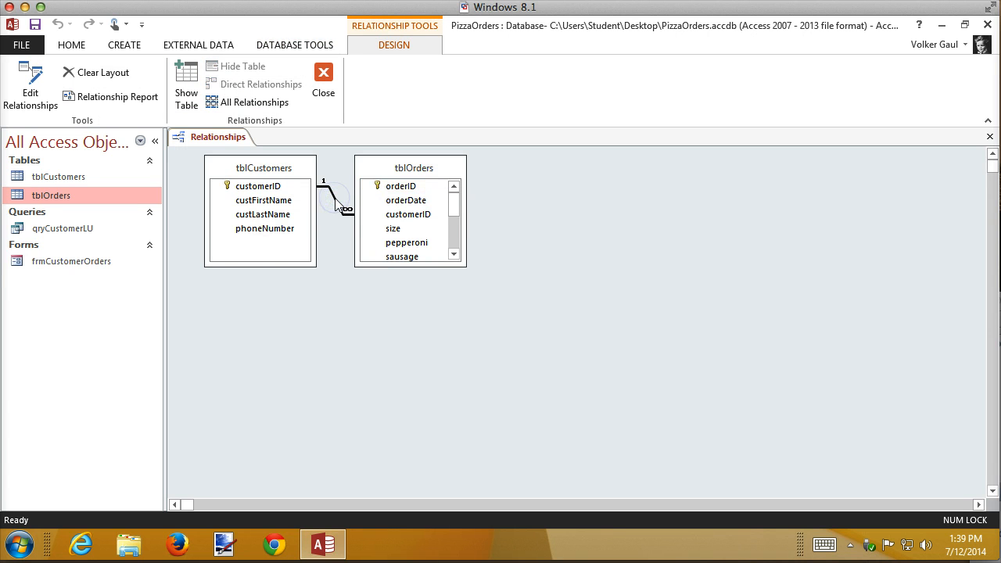
{"action": "key", "text": "Delete"}
{"action": "left_click", "coordinate": [453, 327]}
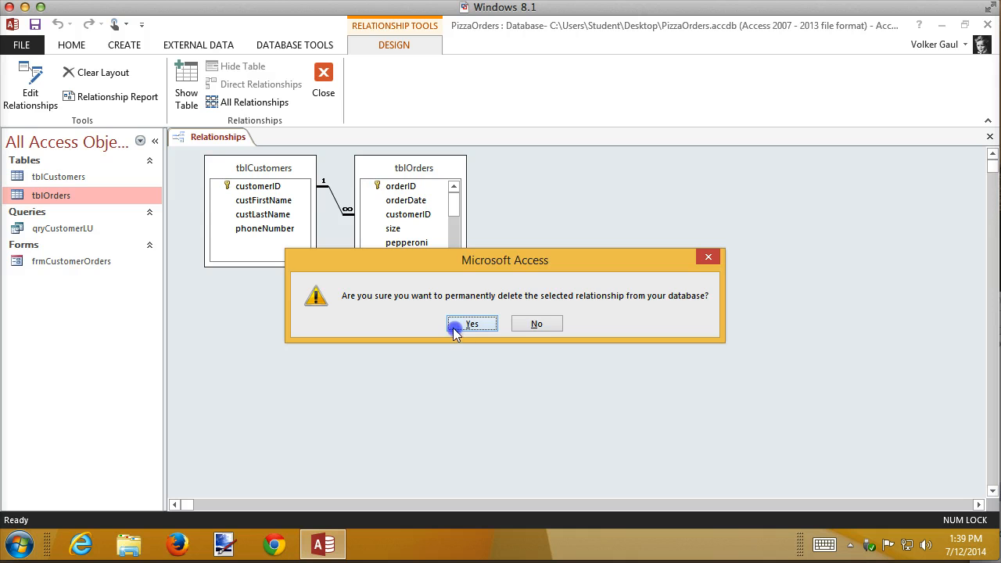
{"action": "left_click", "coordinate": [324, 92]}
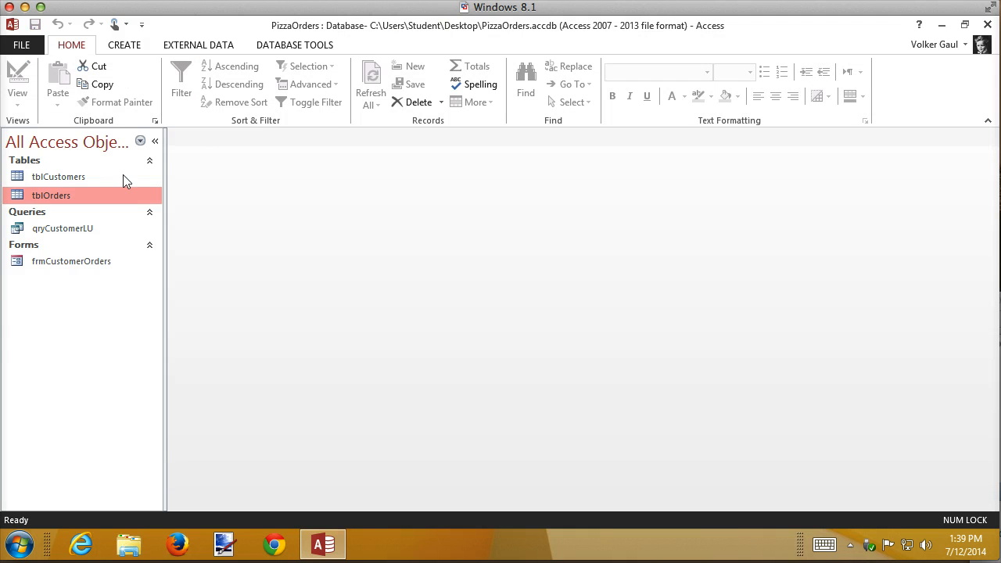
- Open tblOrders in Design View and start the Lookup Wizard for the customerID field
{"action": "right_click", "coordinate": [42, 193]}
{"action": "left_click", "coordinate": [93, 221]}
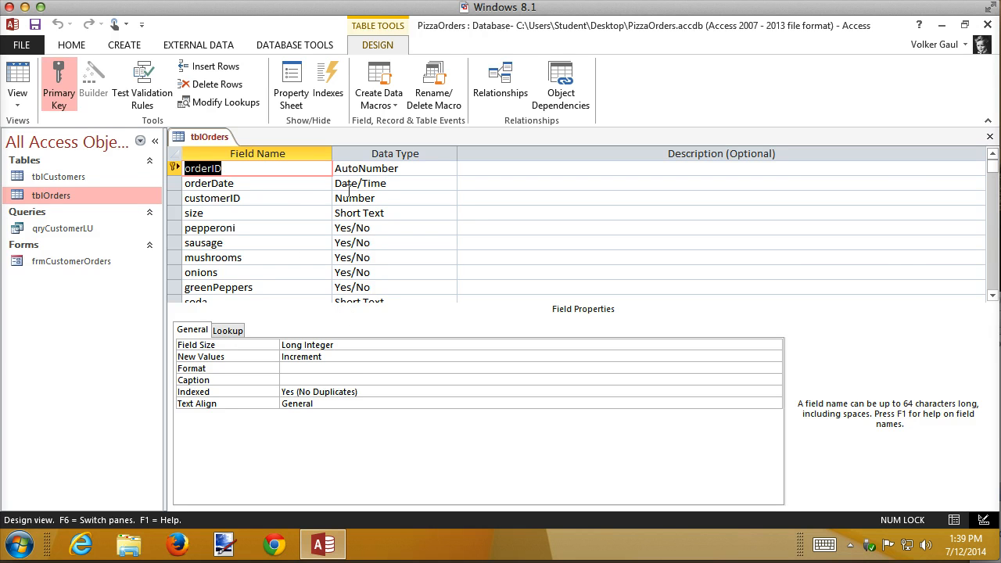
{"action": "left_click", "coordinate": [387, 197]}
{"action": "left_click", "coordinate": [450, 197]}
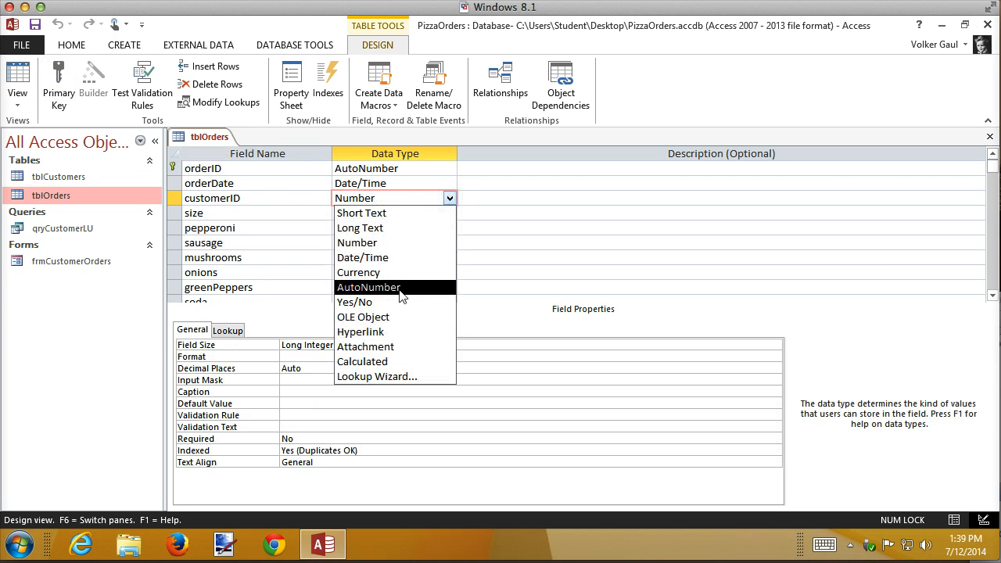
{"action": "left_click", "coordinate": [387, 376]}
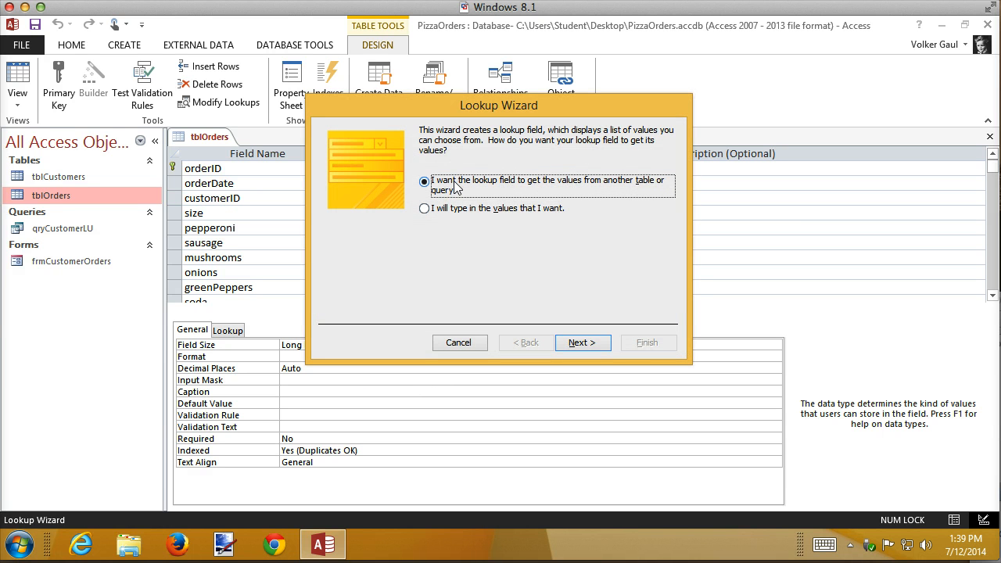
- Have the lookup field get its values from the existing query qryCustomerLU
{"action": "left_click", "coordinate": [570, 346]}
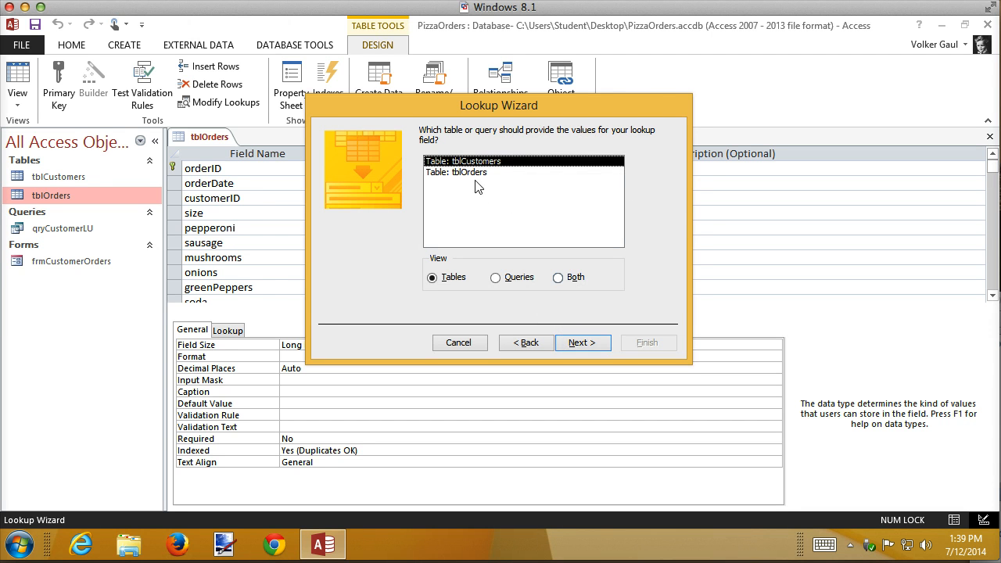
{"action": "left_click", "coordinate": [497, 278]}
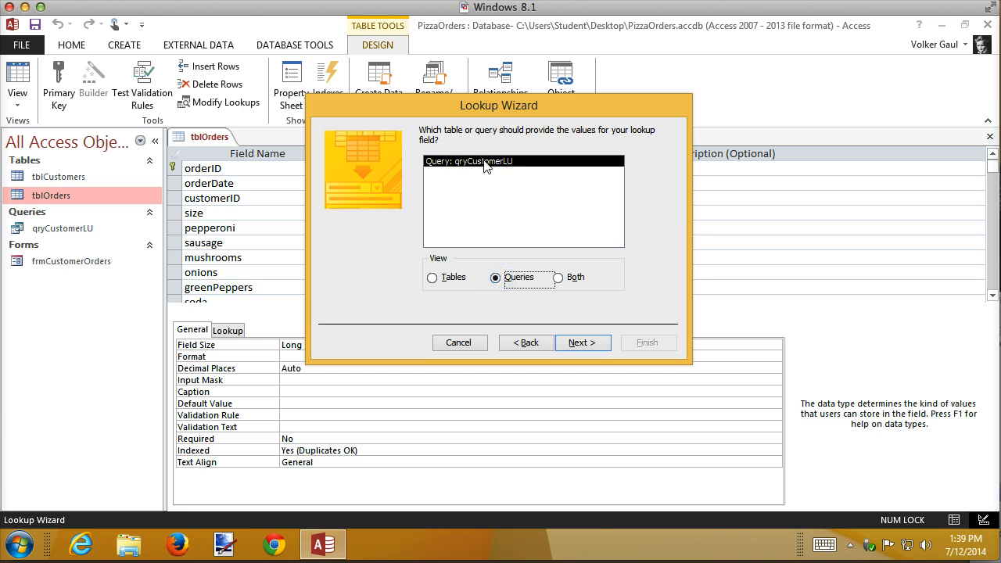
{"action": "left_click", "coordinate": [579, 342]}
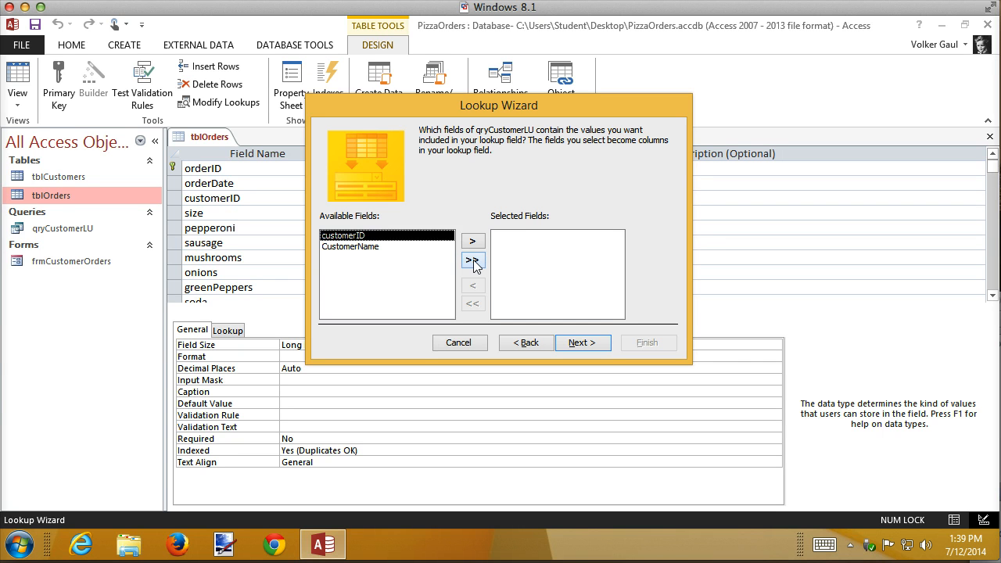
- Include both customerID and CustomerName in the lookup field, leaving the wizard's sort order empty
{"action": "left_click", "coordinate": [472, 261]}
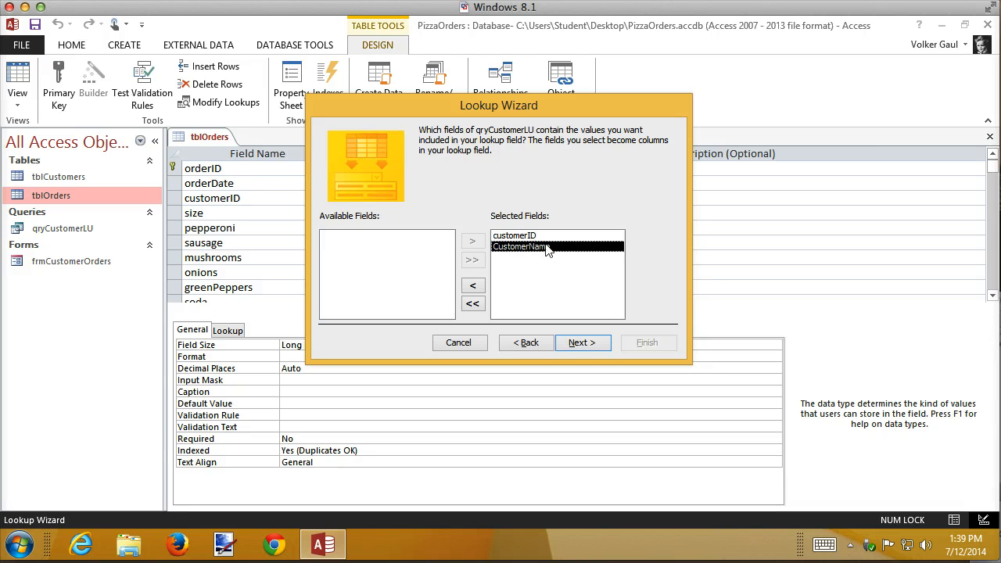
{"action": "left_click", "coordinate": [578, 346]}
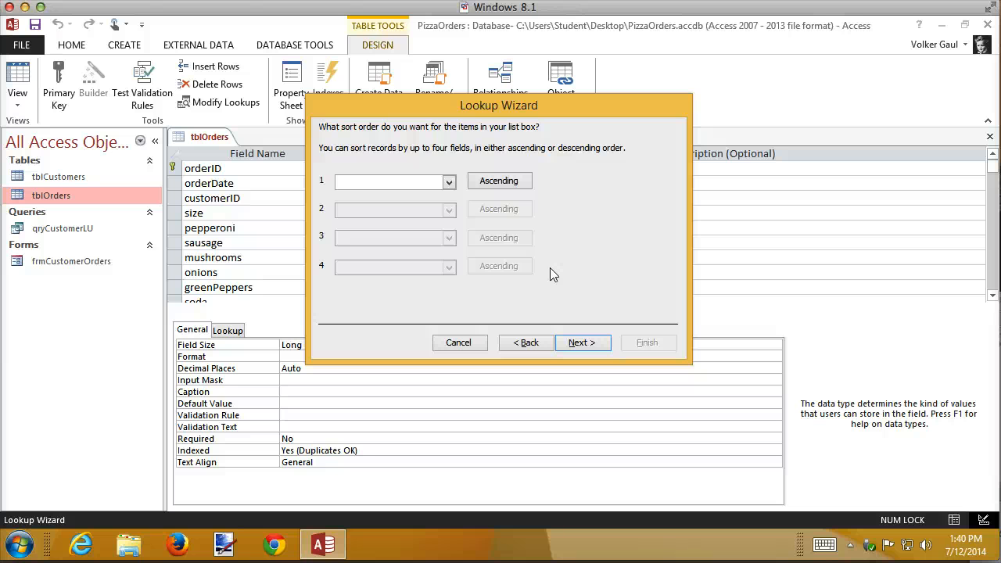
{"action": "left_click", "coordinate": [448, 181]}
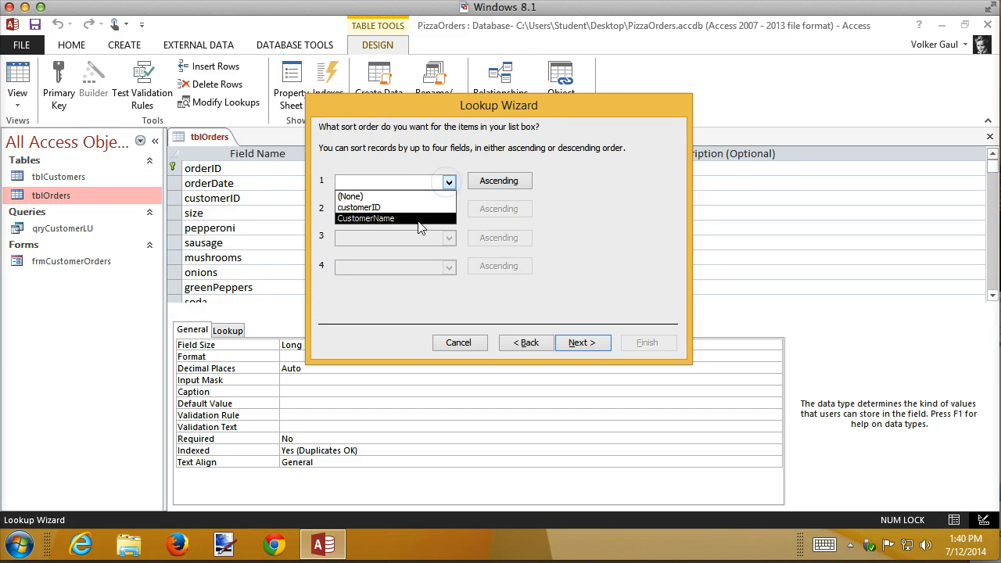
{"action": "left_click", "coordinate": [584, 218]}
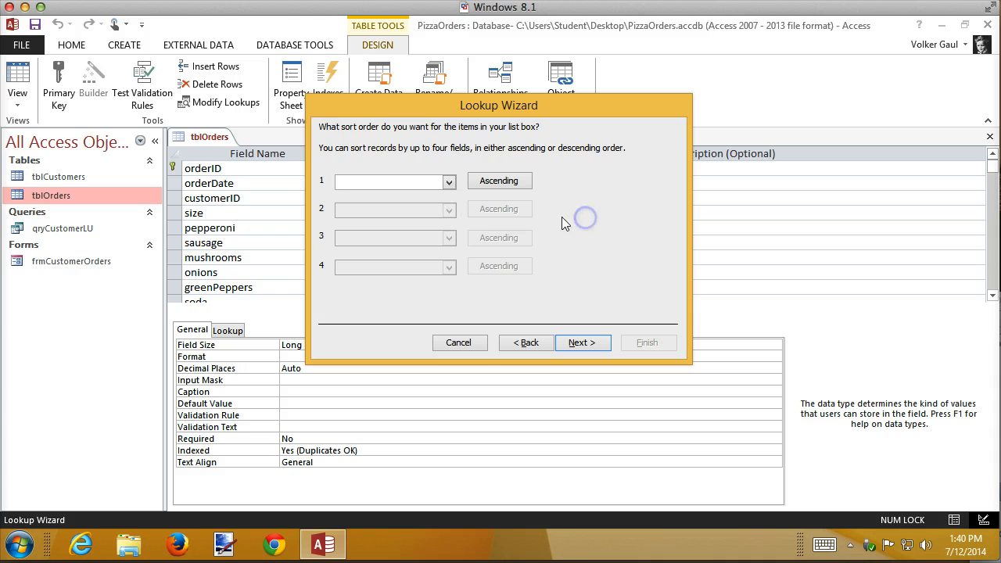
{"action": "left_click", "coordinate": [578, 343]}
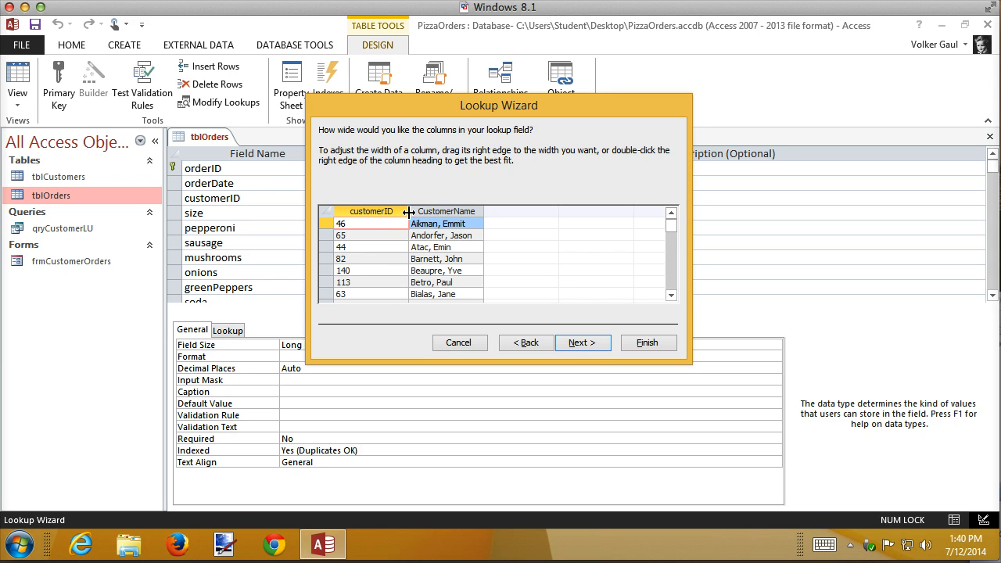
- Hide the customerID column in the lookup list and adjust the CustomerName column's width to fit the names
{"action": "left_click_drag", "start_coordinate": [330, 211], "coordinate": [330, 211]}
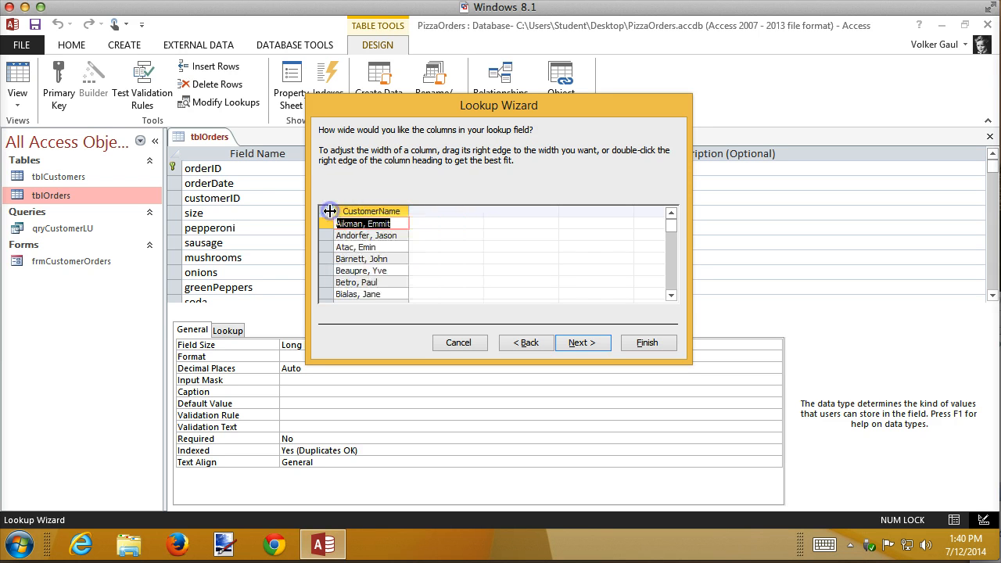
{"action": "double_click", "coordinate": [408, 211]}
{"action": "left_click_drag", "start_coordinate": [406, 213], "coordinate": [413, 214]}
{"action": "left_click", "coordinate": [589, 345]}
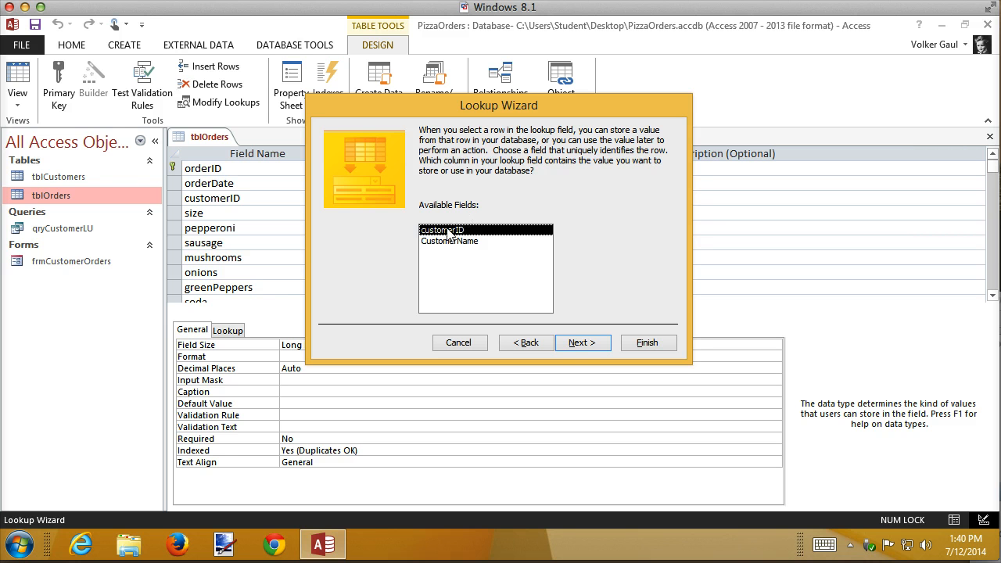
- Keep customerID as the stored value, label the lookup field Customer, and finish the wizard
{"action": "left_click", "coordinate": [585, 345]}
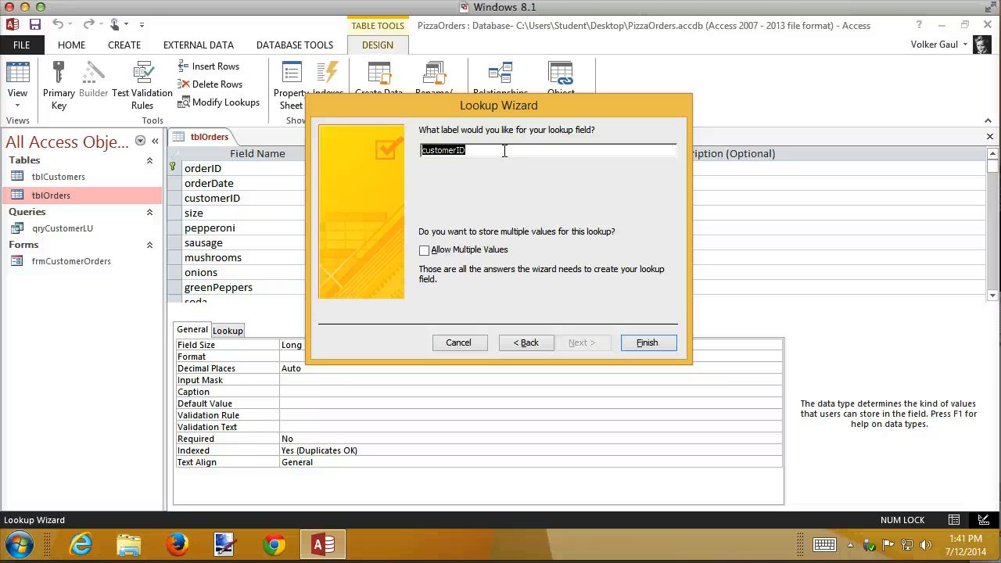
{"action": "type", "text": "Customer"}
{"action": "left_click", "coordinate": [654, 342]}
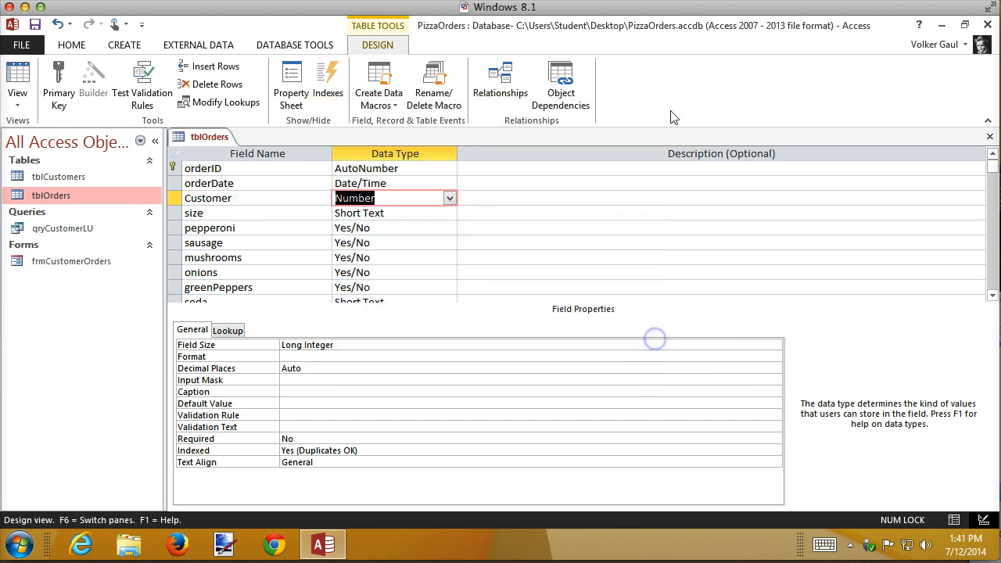
- Save tblOrders, show its records in Datasheet view, and fit the Customer column's width to the names
{"action": "left_click", "coordinate": [28, 81]}
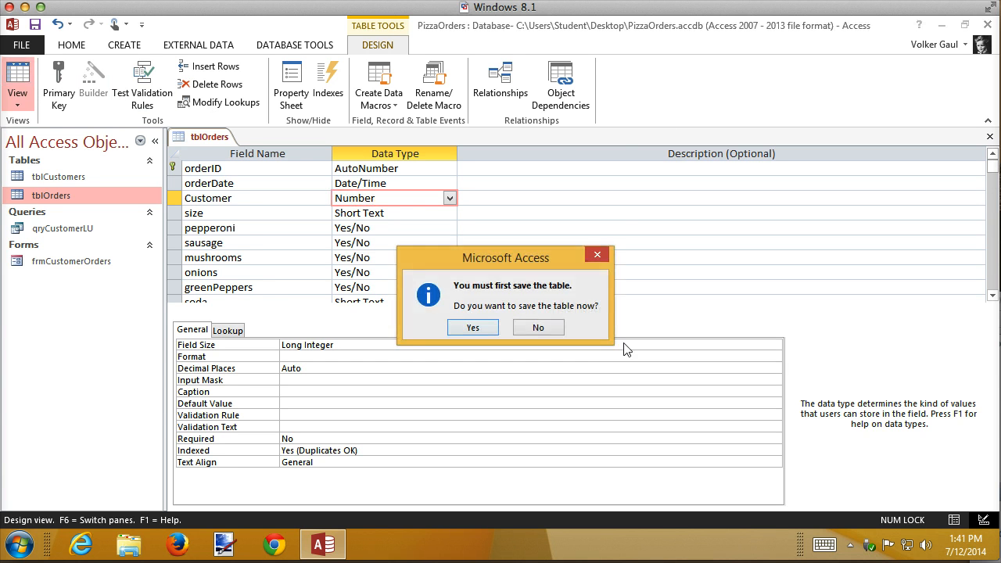
{"action": "left_click", "coordinate": [475, 328]}
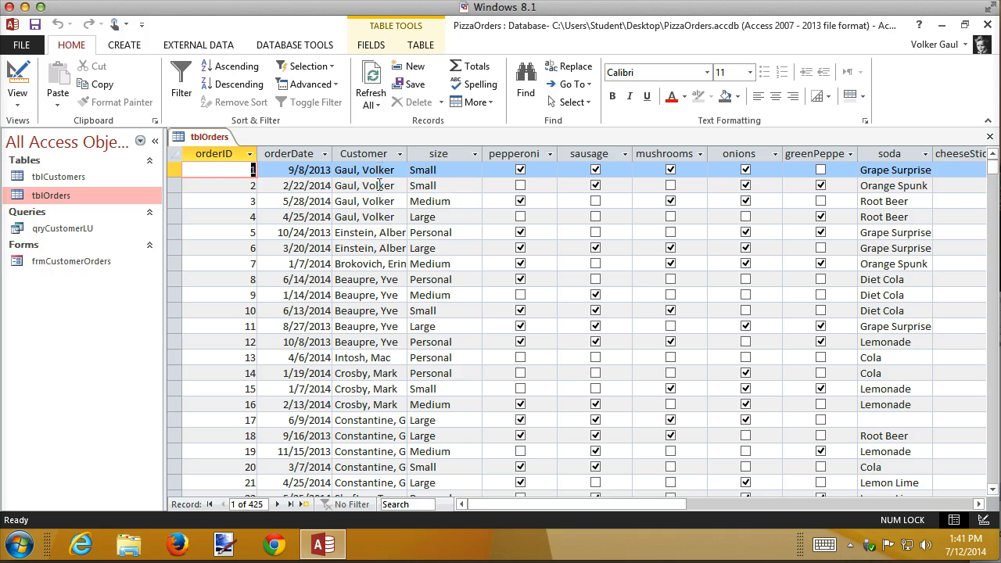
{"action": "double_click", "coordinate": [406, 155]}
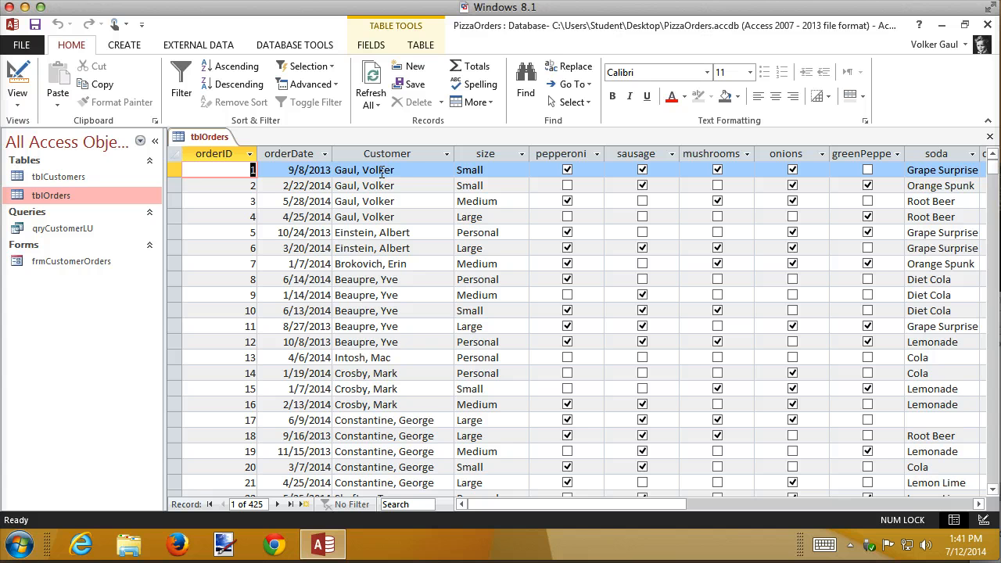
- Try picking a customer from the Customer lookup list in a new order record at the end of tblOrders, then discard the entry
{"action": "scroll", "coordinate": [381, 172], "scroll_direction": "down", "scroll_amount": 20}
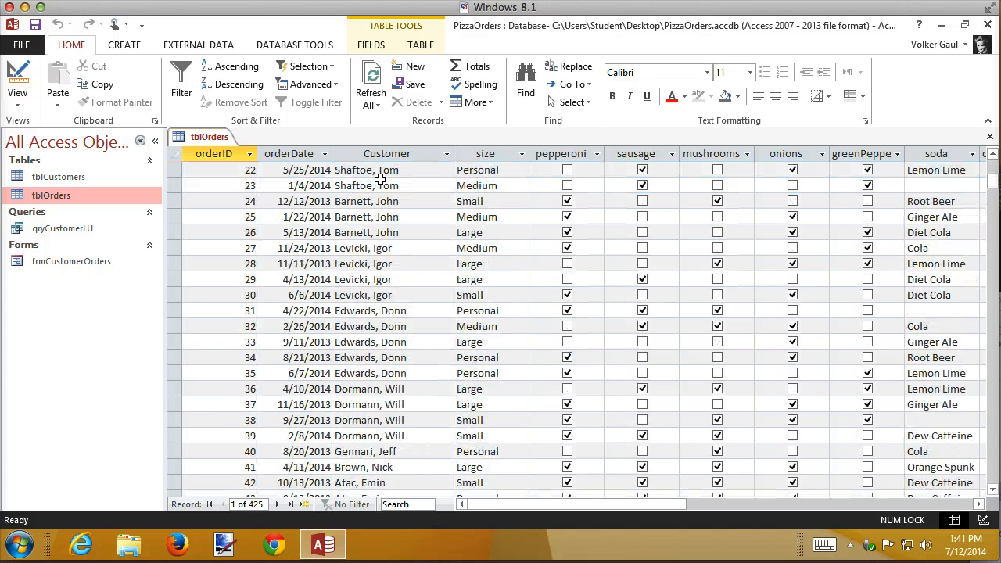
{"action": "scroll", "coordinate": [382, 185], "scroll_direction": "down", "scroll_amount": 20}
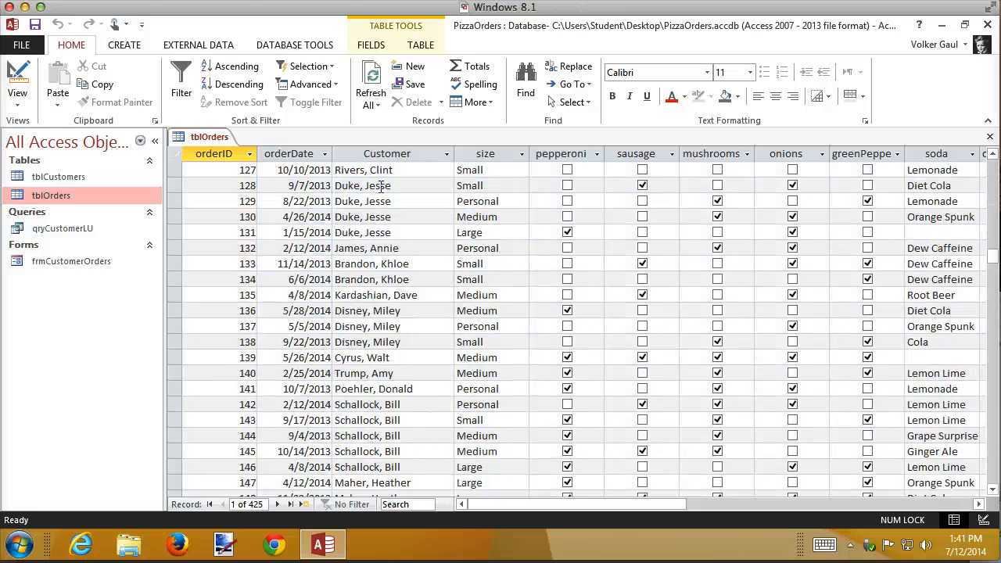
{"action": "scroll", "coordinate": [382, 186], "scroll_direction": "down", "scroll_amount": 20}
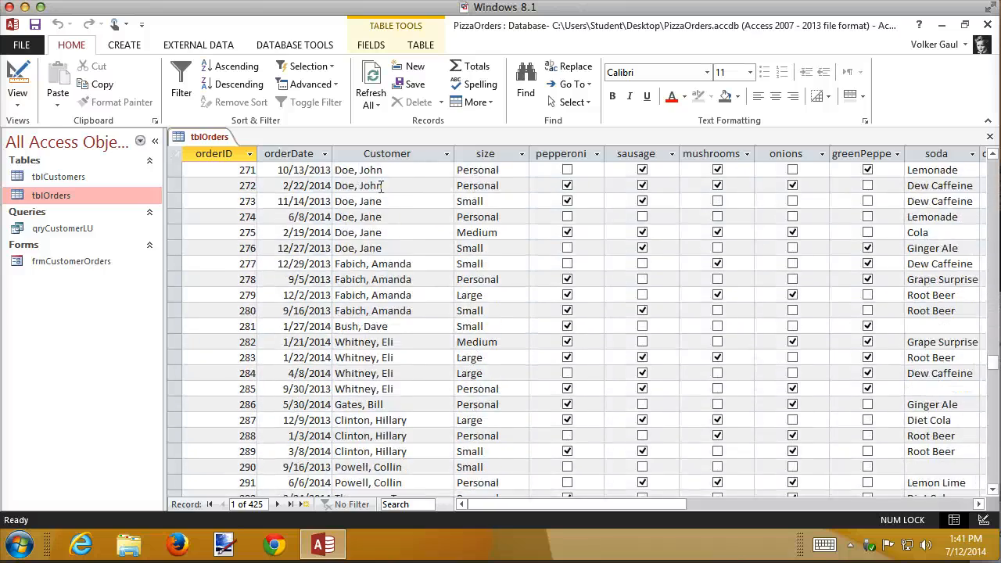
{"action": "scroll", "coordinate": [381, 185], "scroll_direction": "down", "scroll_amount": 20}
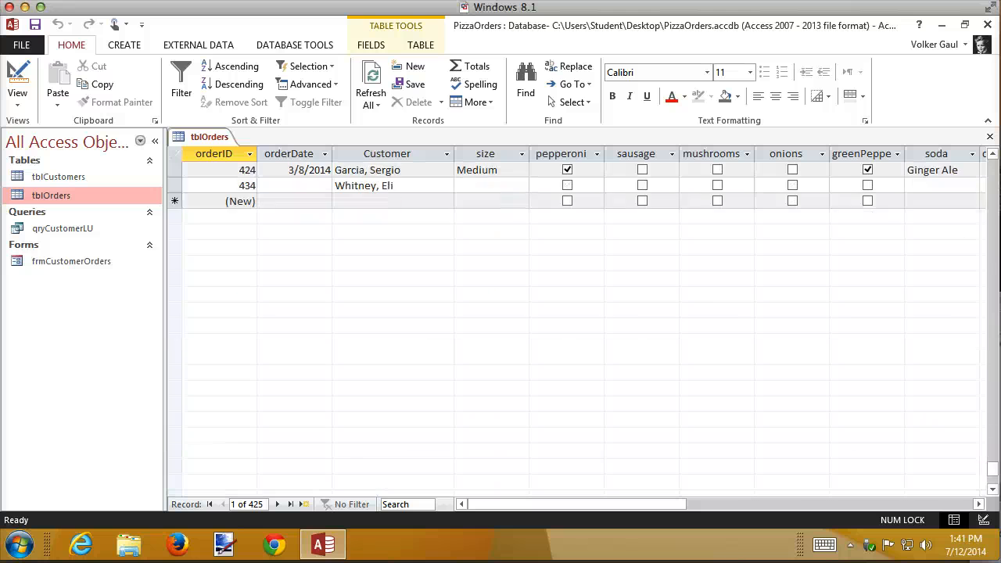
{"action": "scroll", "coordinate": [382, 185], "scroll_direction": "up", "scroll_amount": 2}
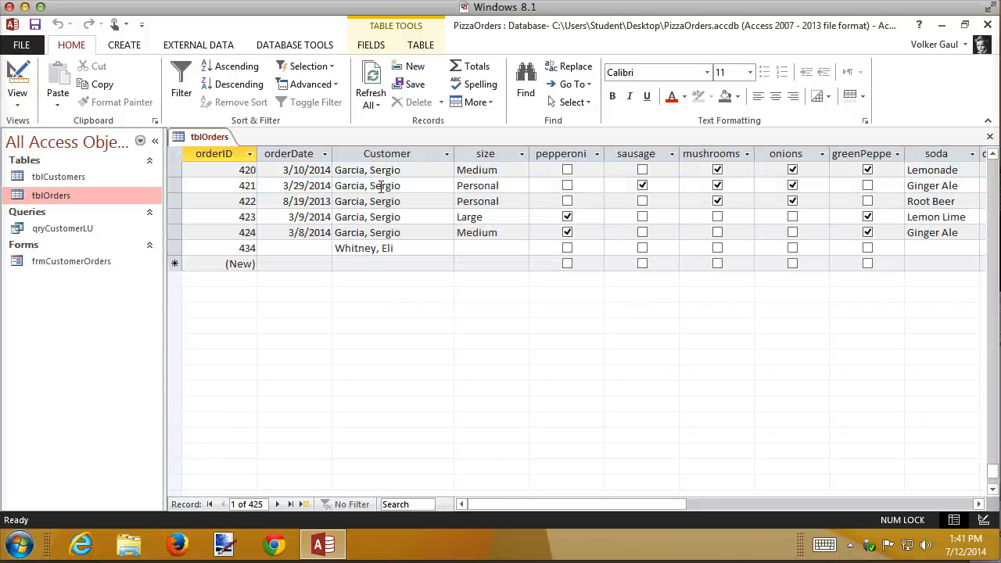
{"action": "left_click", "coordinate": [409, 263]}
{"action": "left_click", "coordinate": [448, 263]}
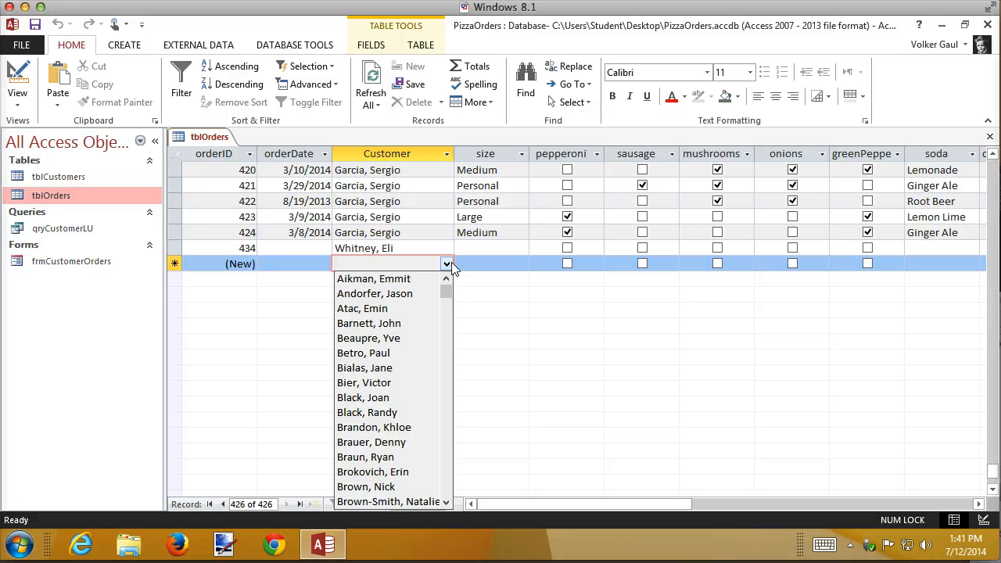
{"action": "left_click", "coordinate": [385, 443]}
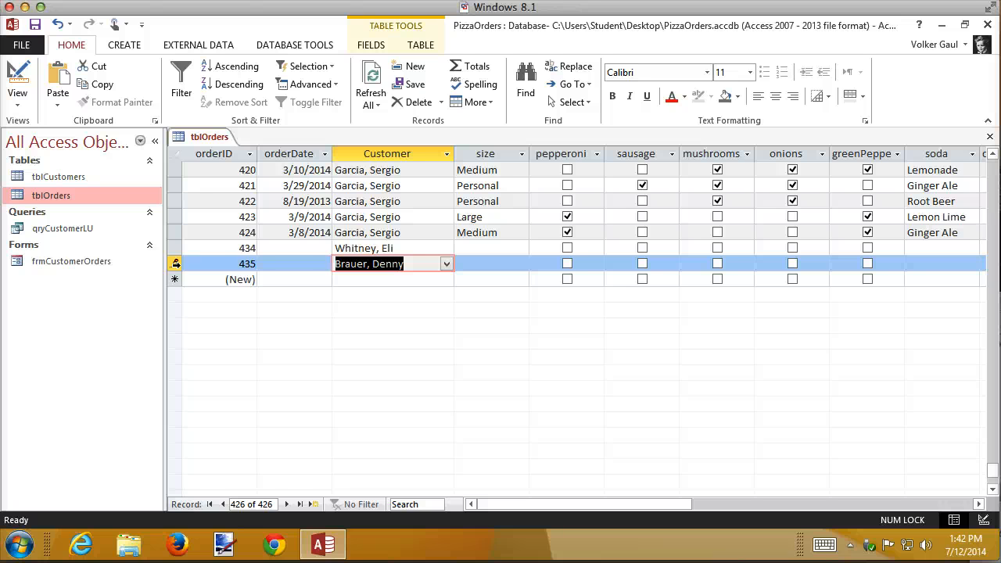
{"action": "key", "text": "Escape"}
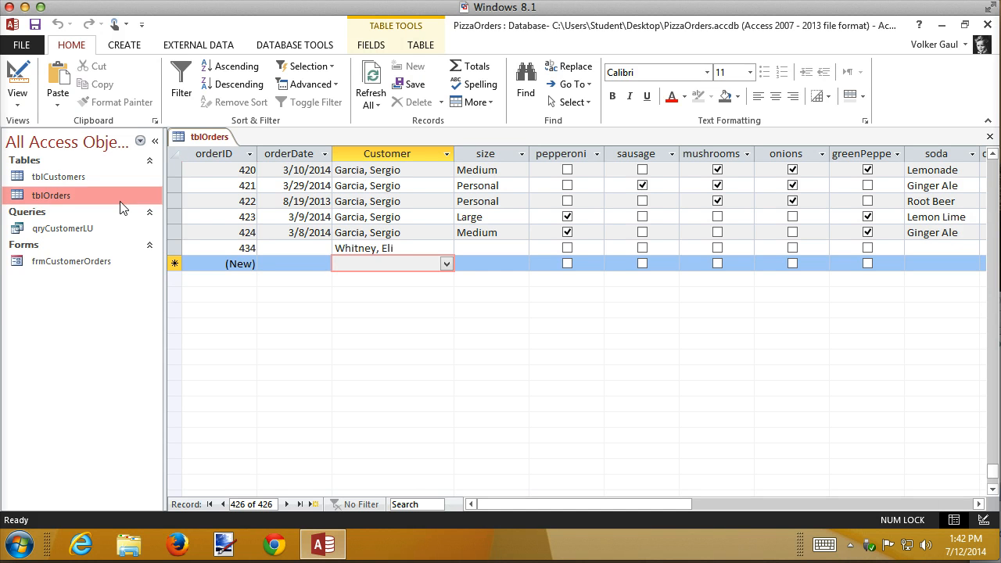
- In the design of tblOrders, start the Lookup Wizard for the size field and choose to type in the list values
{"action": "left_click", "coordinate": [28, 81]}
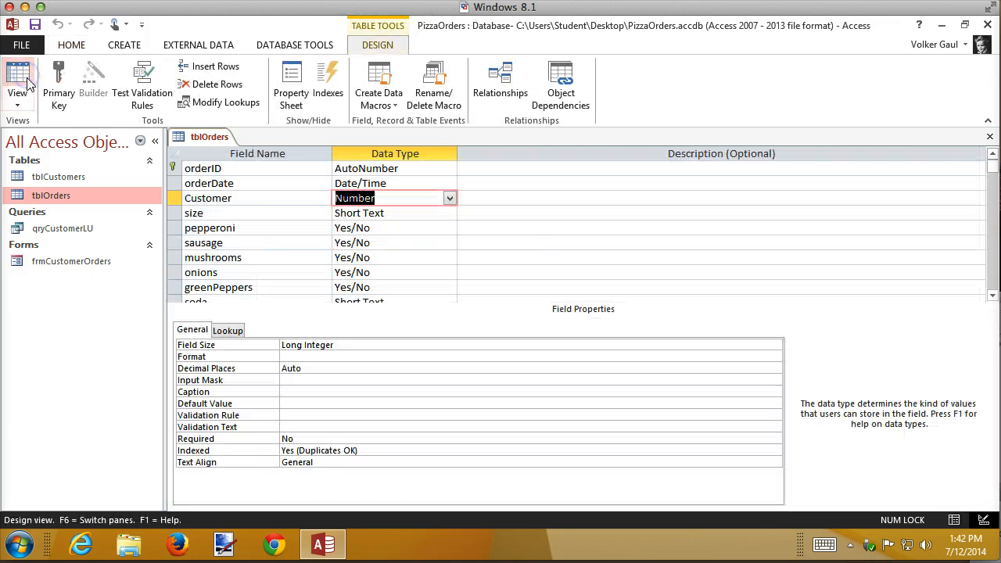
{"action": "left_click", "coordinate": [245, 212]}
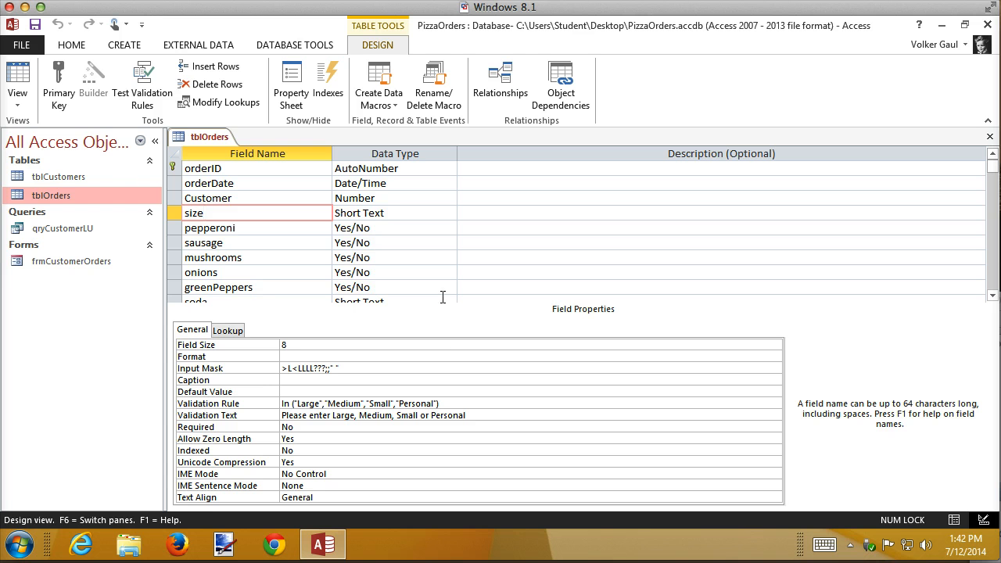
{"action": "left_click", "coordinate": [429, 213]}
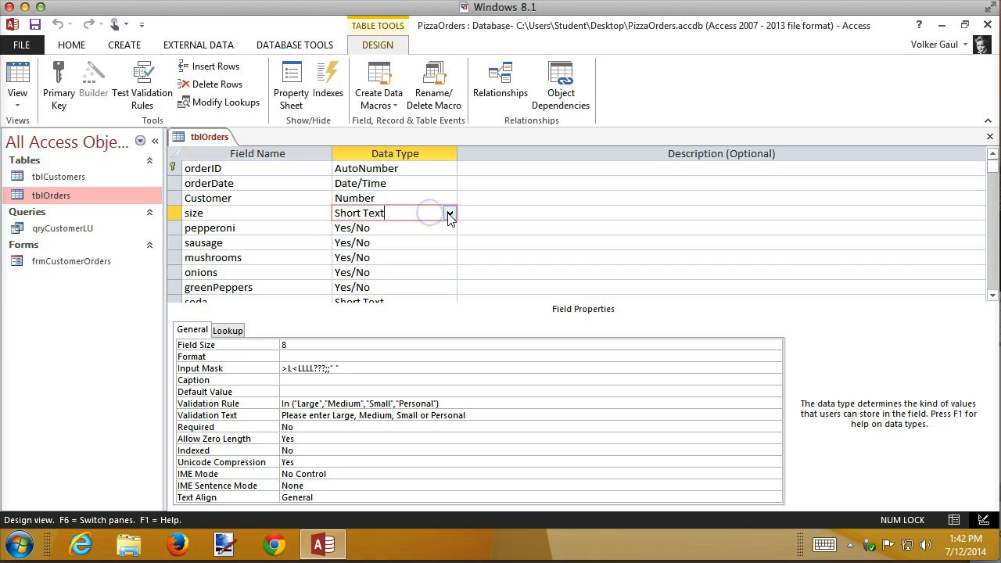
{"action": "left_click", "coordinate": [449, 212]}
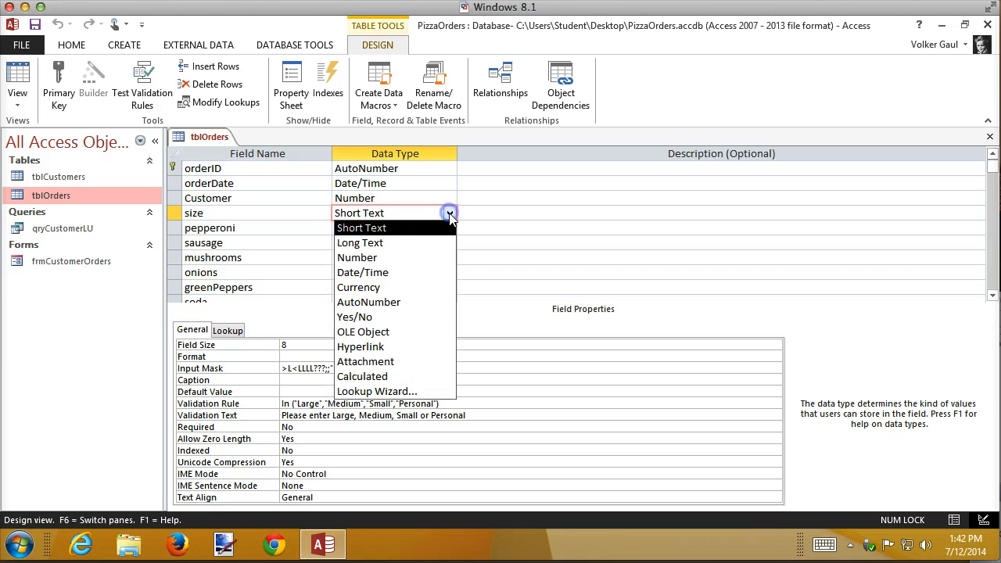
{"action": "left_click", "coordinate": [401, 391]}
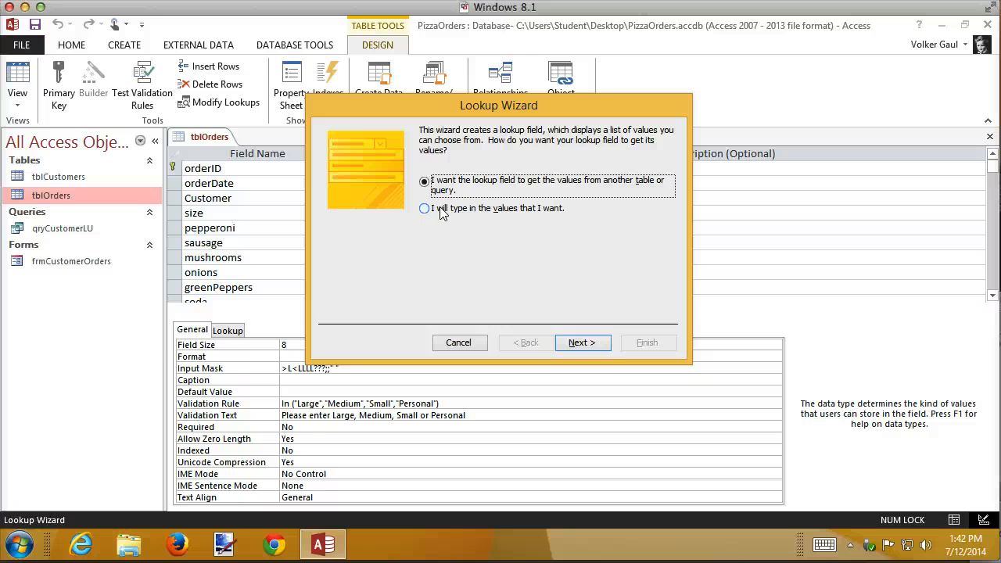
{"action": "left_click", "coordinate": [440, 208]}
{"action": "left_click", "coordinate": [594, 342]}
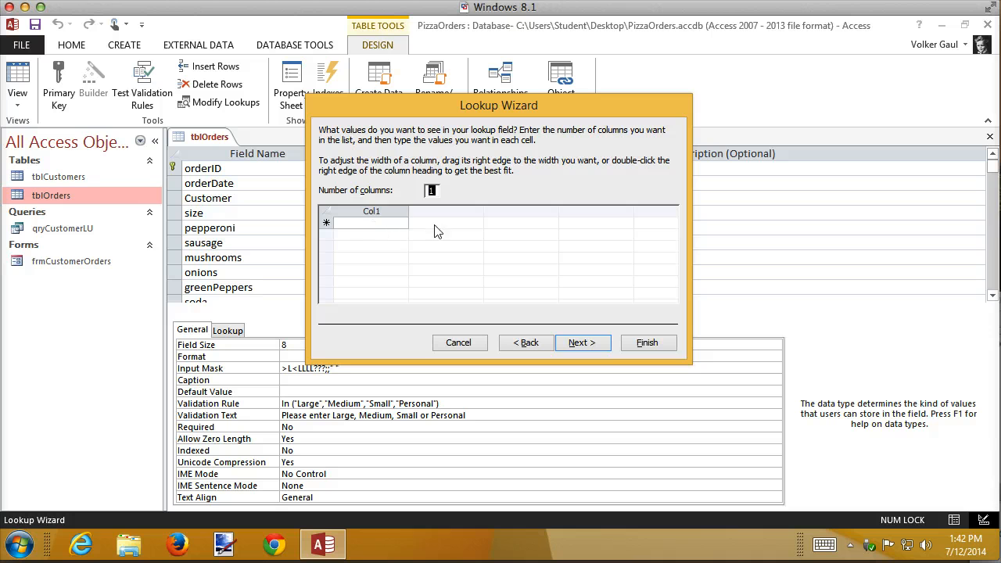
- Enter Large, Medium, Small and Personal as the single-column list values for the size lookup and continue to the label settings
{"action": "left_click", "coordinate": [384, 222]}
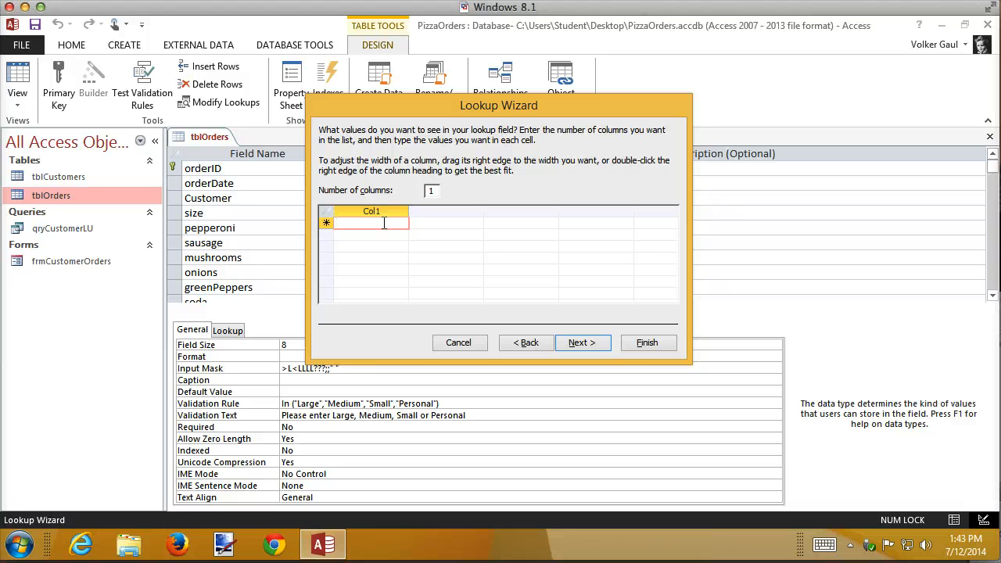
{"action": "type", "text": "Large"}
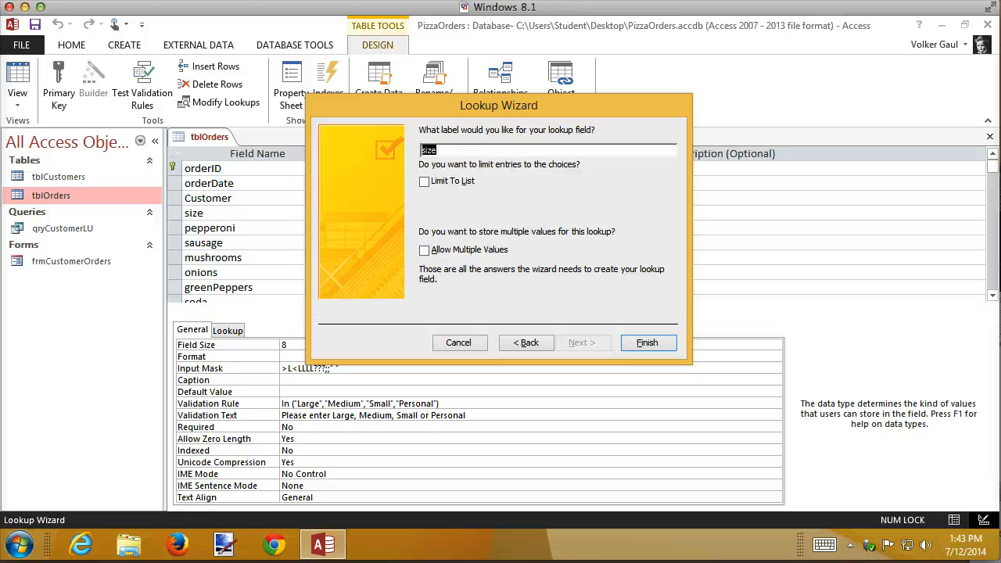
{"action": "left_click", "coordinate": [527, 344]}
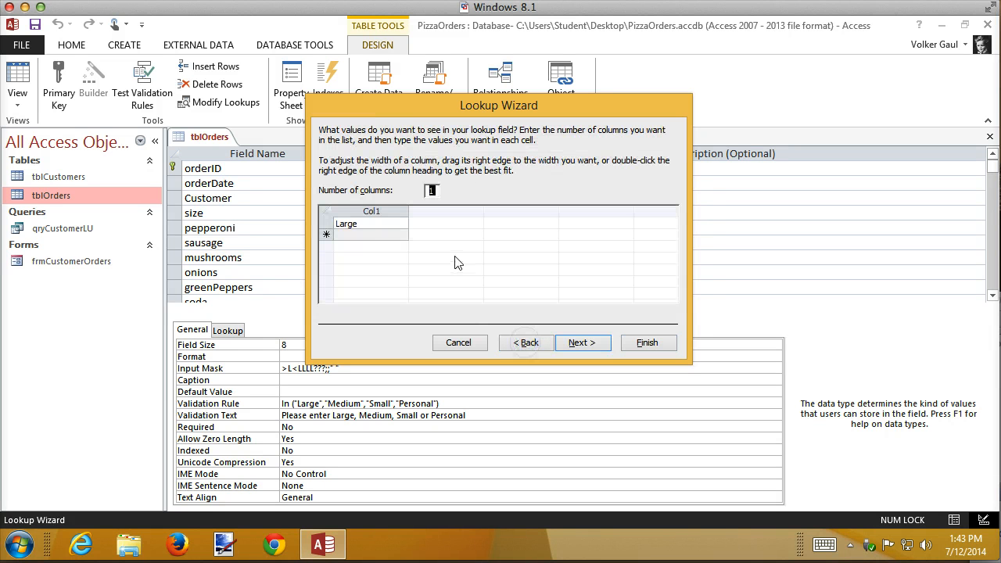
{"action": "left_click", "coordinate": [364, 235]}
{"action": "type", "text": "Me"}
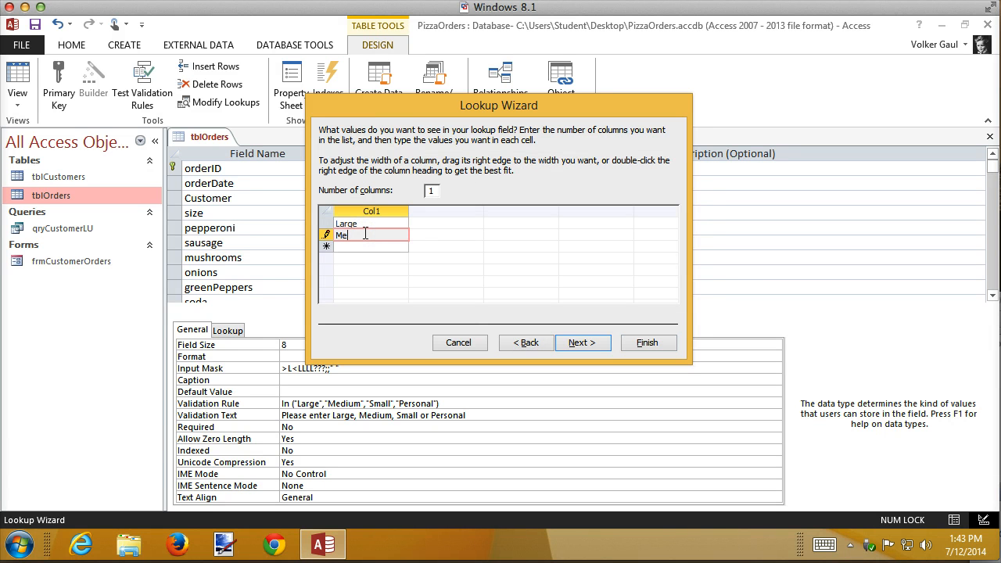
{"action": "type", "text": "dium"}
{"action": "key", "text": "Return"}
{"action": "type", "text": "Sma"}
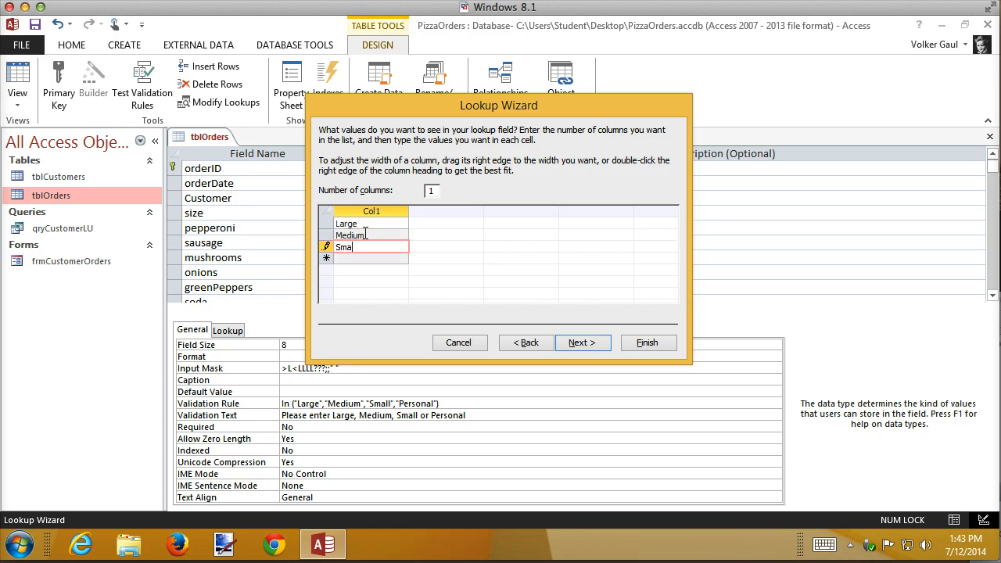
{"action": "type", "text": "ll"}
{"action": "key", "text": "Return"}
{"action": "type", "text": "Personal"}
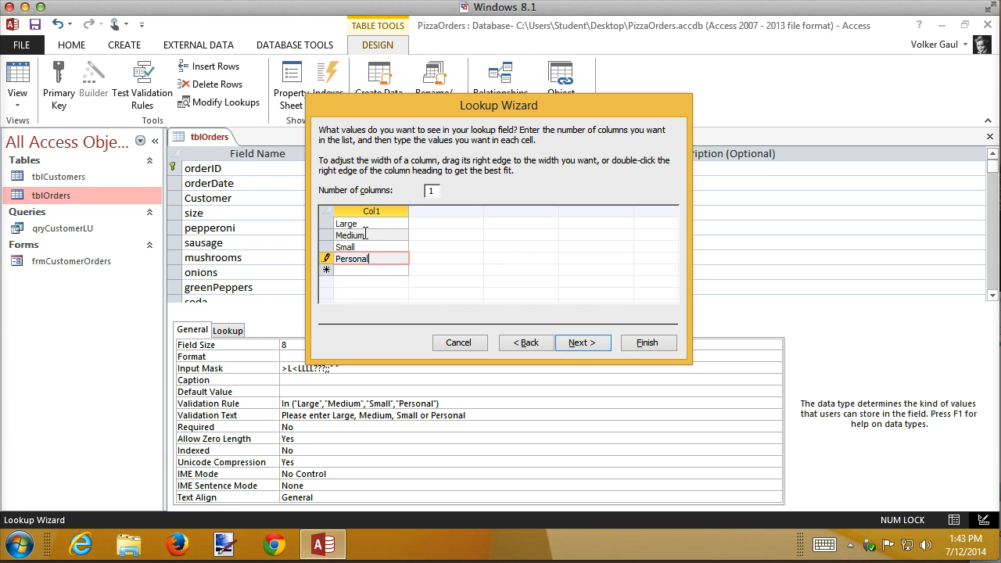
{"action": "left_click", "coordinate": [588, 342]}
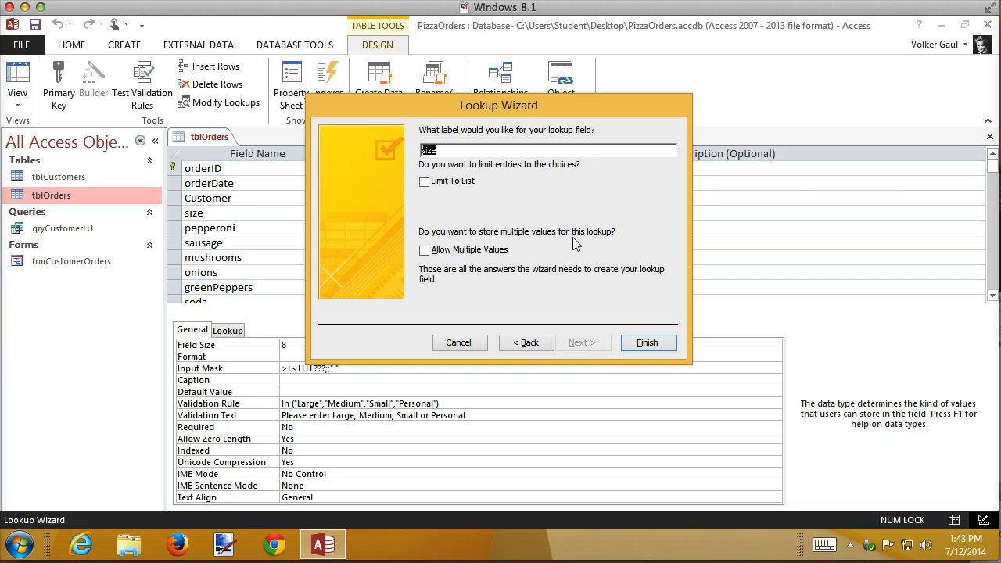
- Label the lookup field Size, limit entries to the list, and finish the wizard
{"action": "left_click", "coordinate": [490, 150]}
{"action": "key", "text": "Delete"}
{"action": "type", "text": "S"}
{"action": "left_click", "coordinate": [441, 186]}
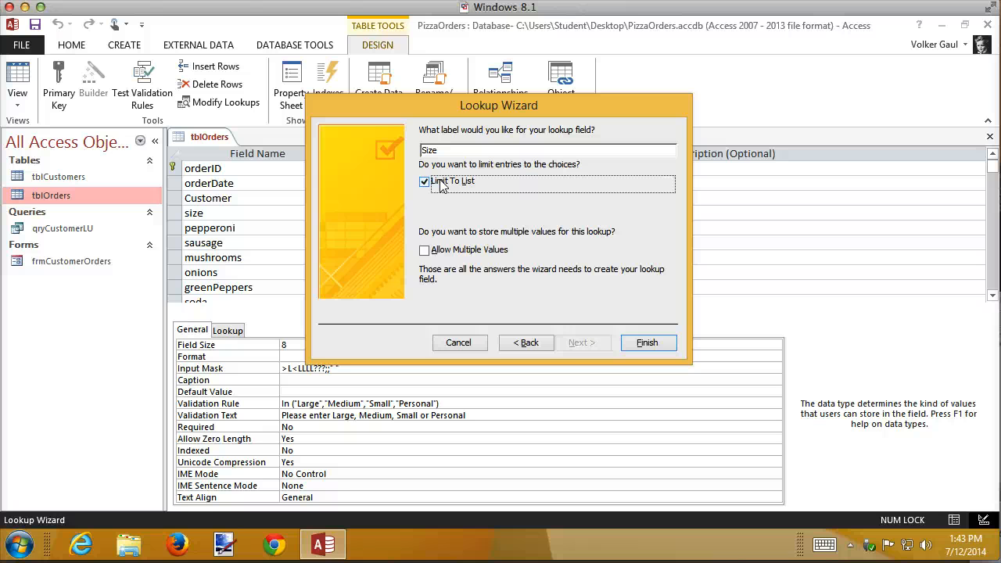
{"action": "left_click", "coordinate": [648, 342]}
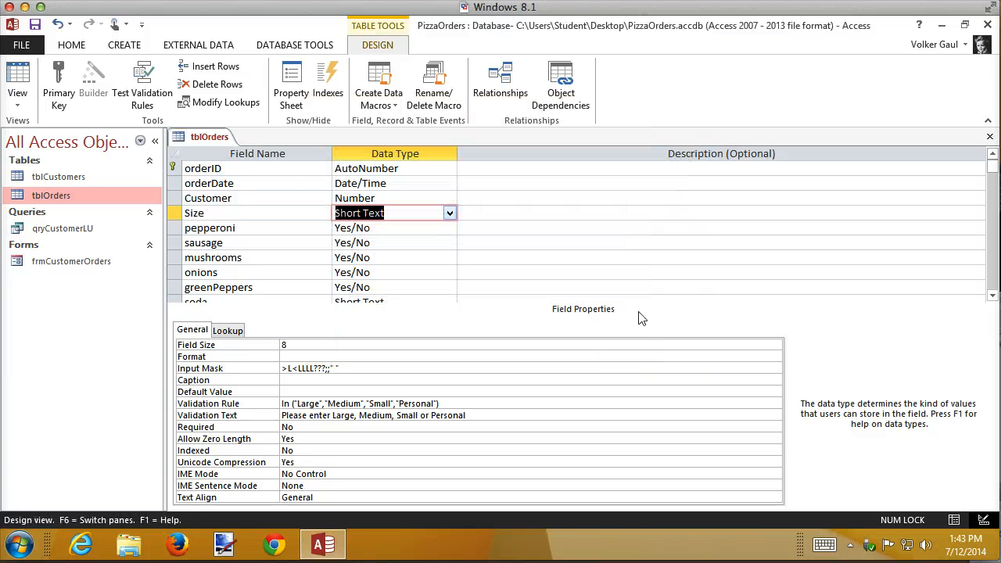
- Save tblOrders, go to the end of its datasheet, and enter Large as the size of the last existing order
{"action": "left_click", "coordinate": [8, 74]}
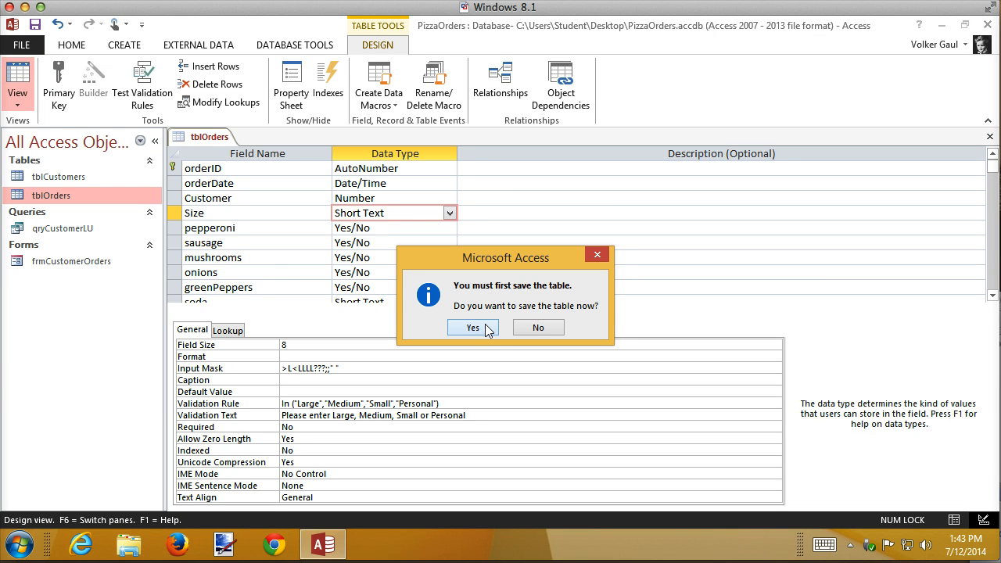
{"action": "left_click", "coordinate": [473, 327]}
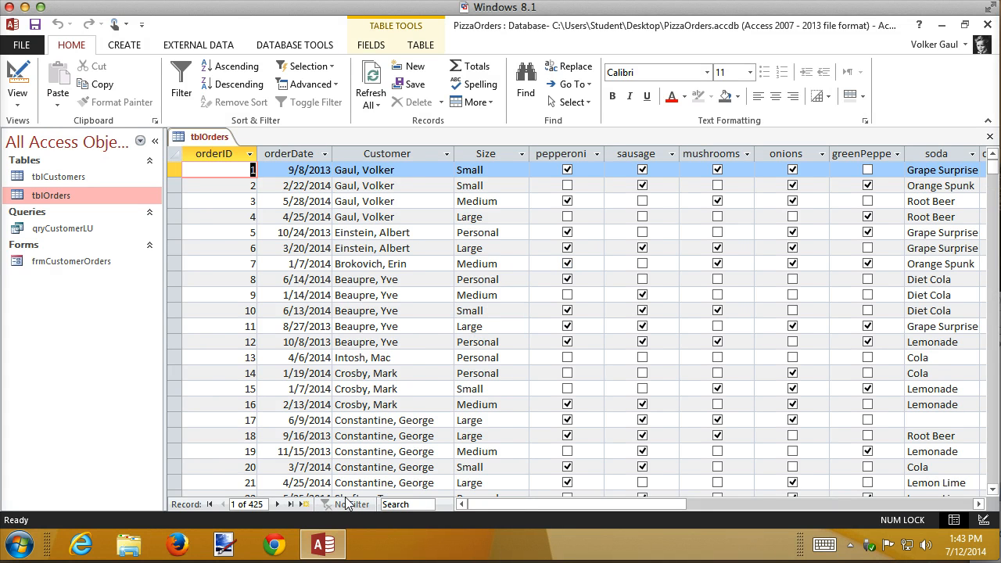
{"action": "left_click", "coordinate": [305, 505]}
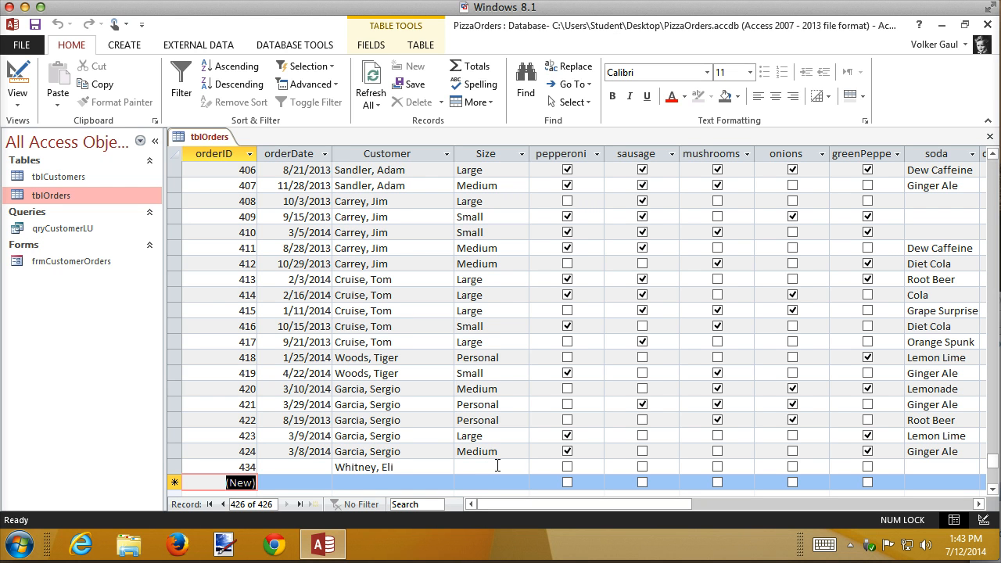
{"action": "left_click", "coordinate": [498, 466]}
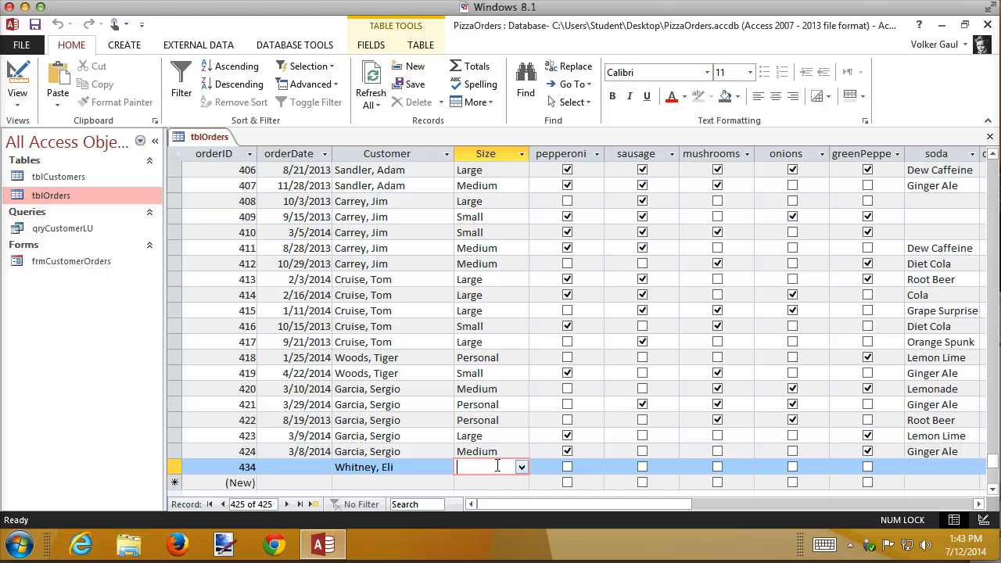
{"action": "type", "text": "large"}
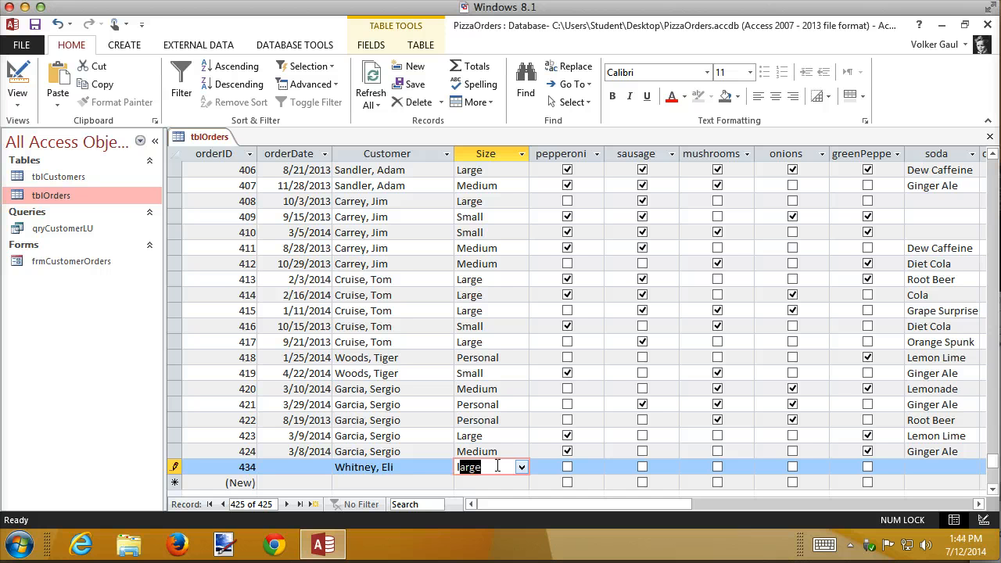
{"action": "key", "text": "Tab"}
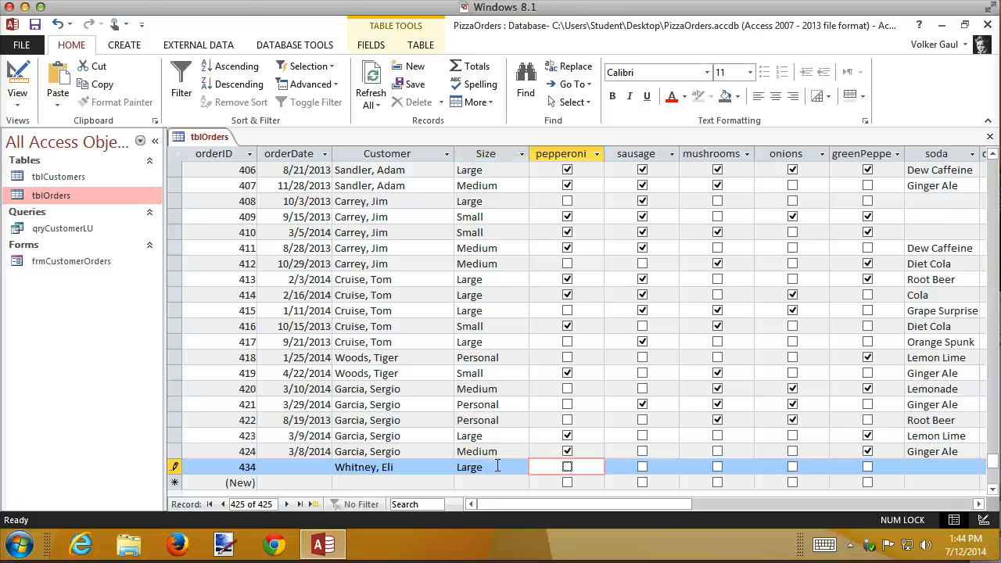
- Check the choices in the last order's Size list and return tblOrders to Design view
{"action": "key", "text": "shift+Tab"}
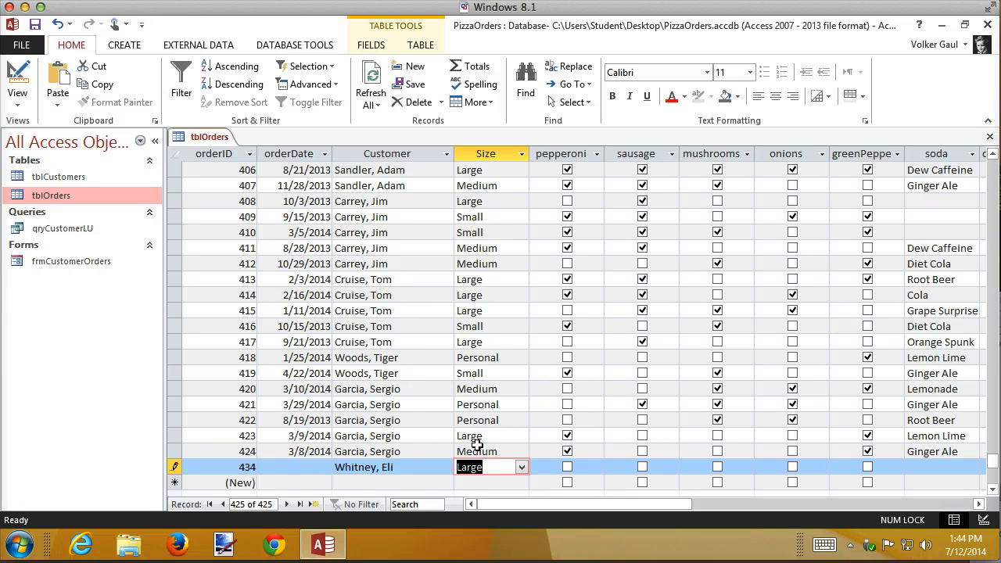
{"action": "left_click", "coordinate": [521, 468]}
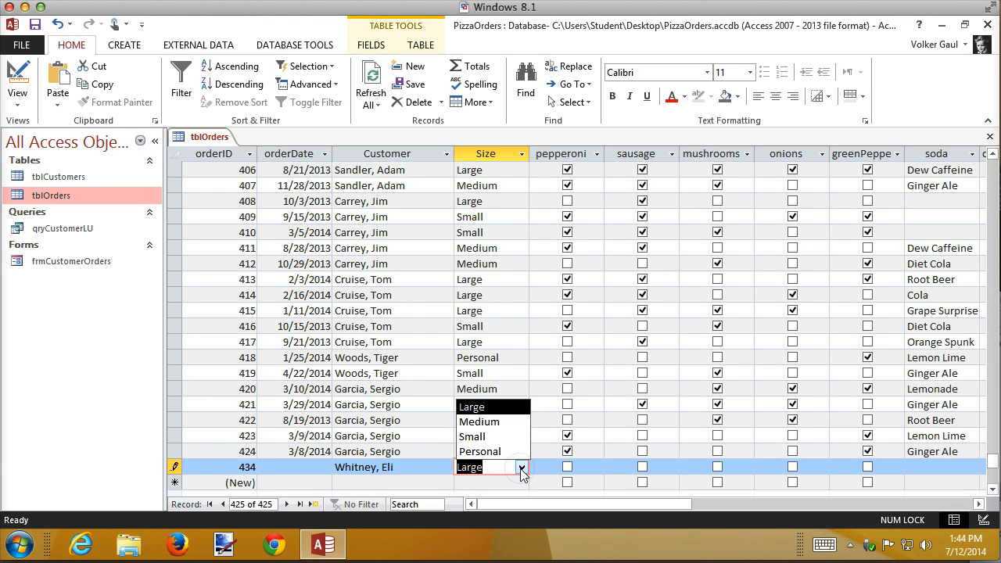
{"action": "left_click", "coordinate": [521, 467]}
{"action": "left_click", "coordinate": [15, 93]}
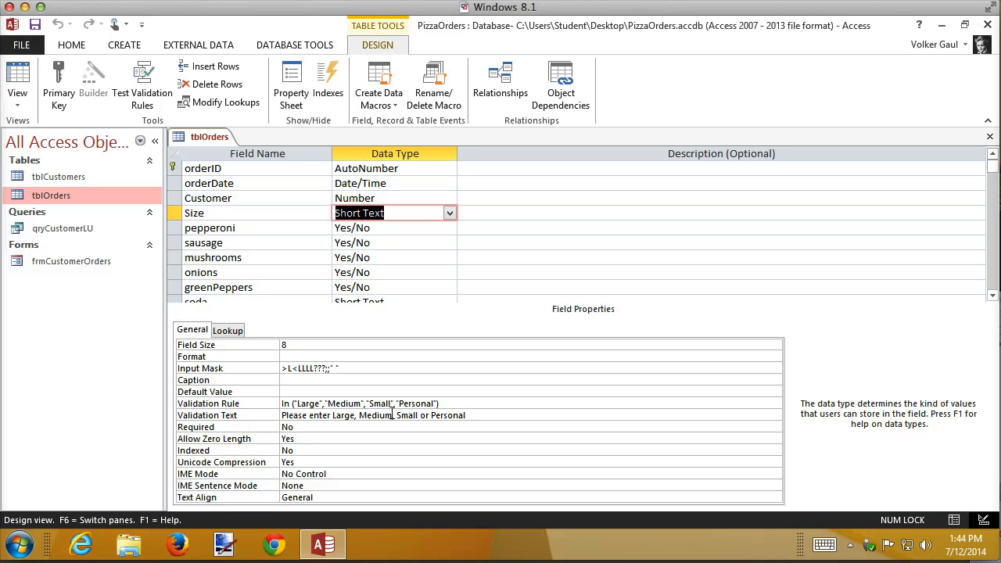
- In the tblOrders datasheet, test the list limit by entering smal as order 3's size, and choose Small from the list instead
{"action": "left_click", "coordinate": [32, 86]}
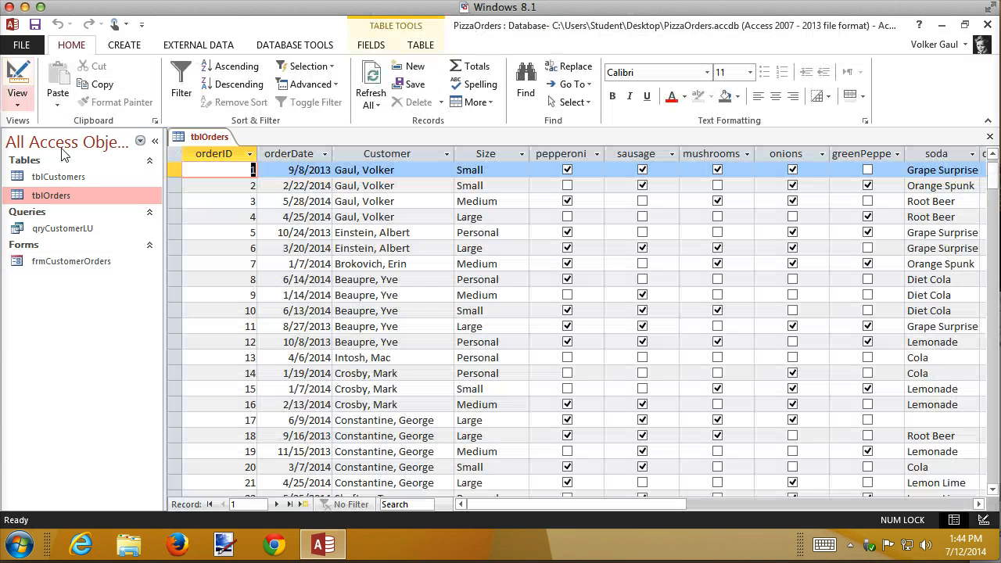
{"action": "left_click", "coordinate": [503, 203]}
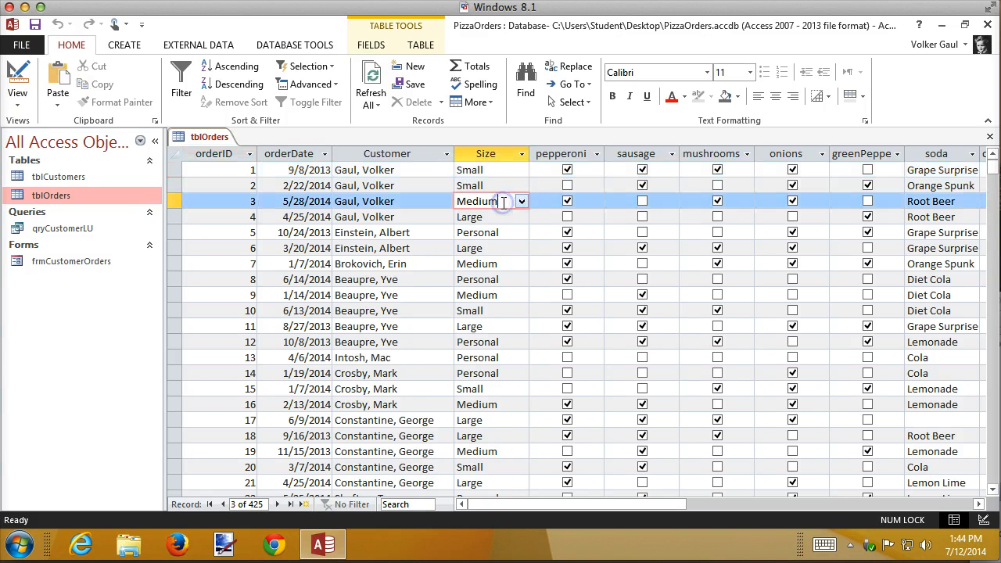
{"action": "left_click_drag", "start_coordinate": [501, 201], "coordinate": [441, 191]}
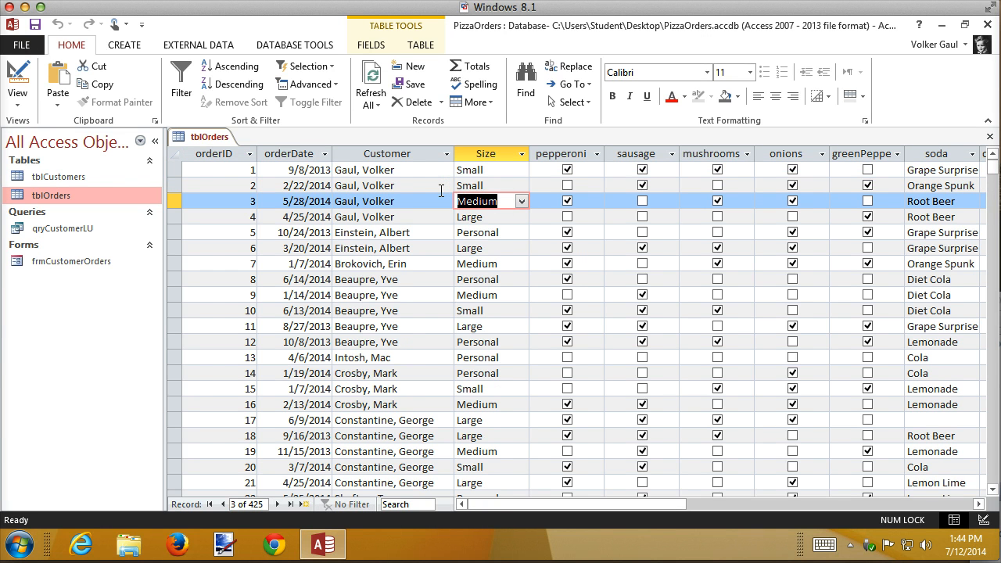
{"action": "type", "text": "small"}
{"action": "key", "text": "Return"}
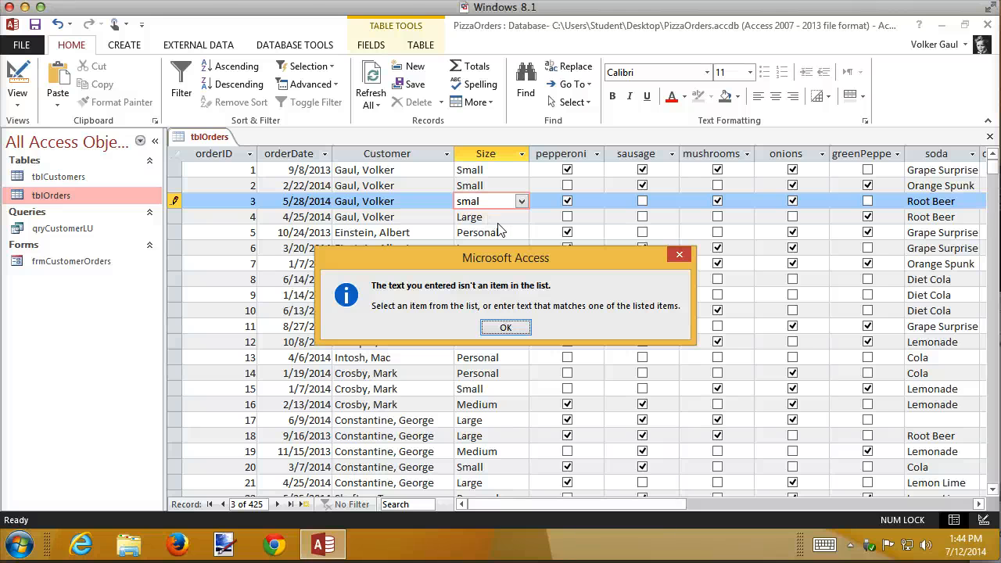
{"action": "left_click", "coordinate": [502, 327]}
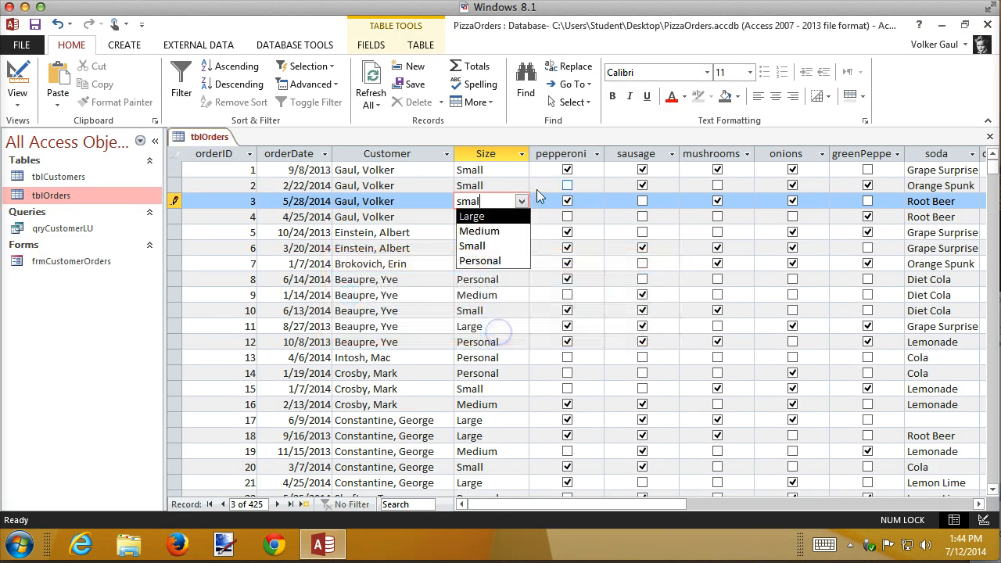
{"action": "left_click", "coordinate": [491, 245]}
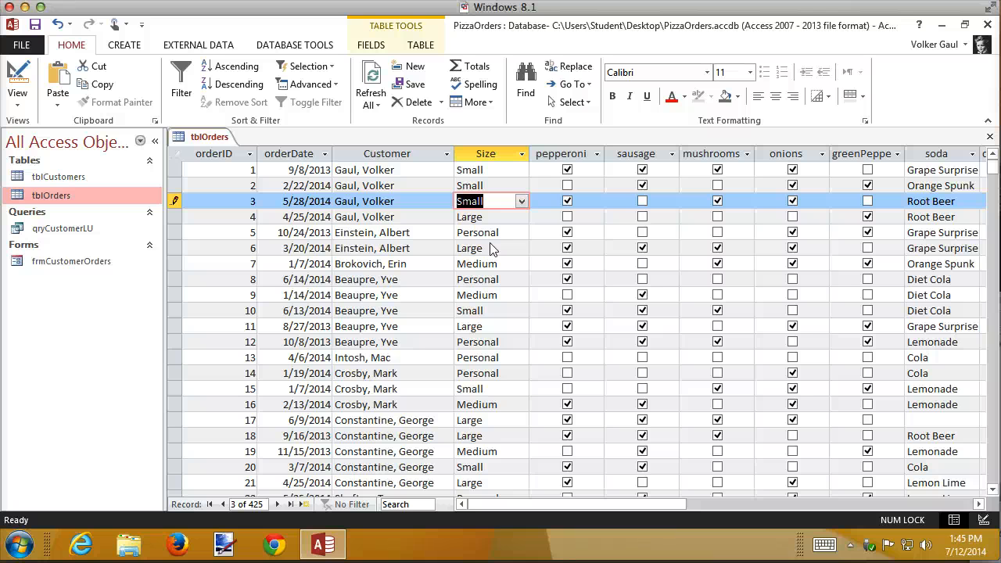
- Open the database's Relationships window
{"action": "left_click", "coordinate": [294, 45]}
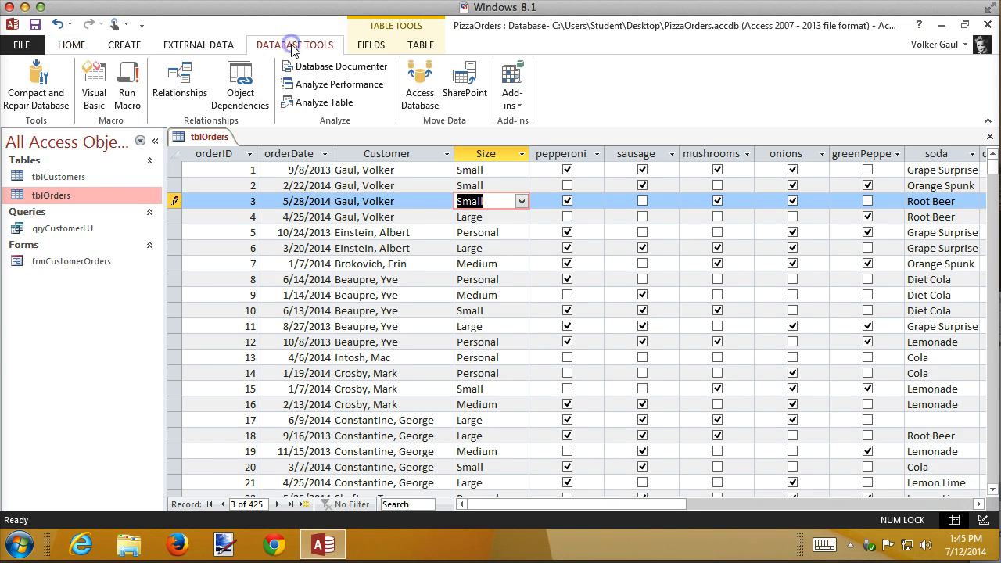
{"action": "left_click", "coordinate": [180, 82]}
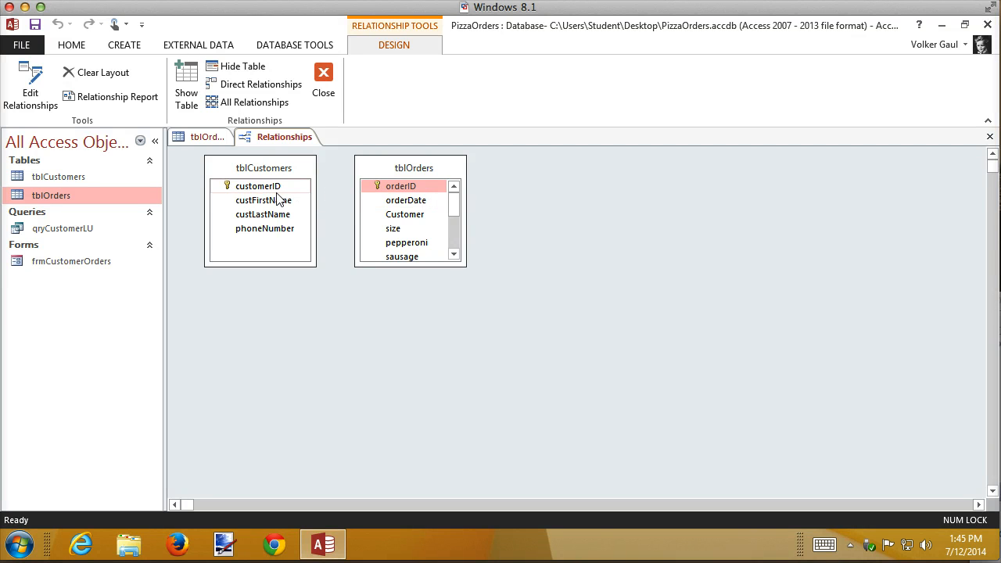
- Try to relate customerID in tblCustomers to Customer in tblOrders with referential integrity and cascading updates while tblOrders is open
{"action": "left_click_drag", "start_coordinate": [270, 188], "coordinate": [402, 219]}
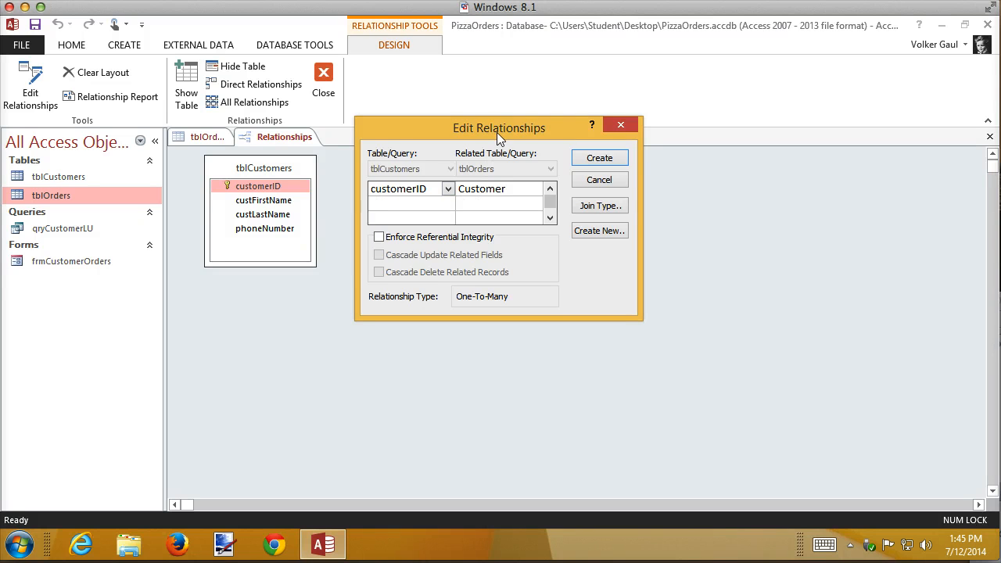
{"action": "left_click_drag", "start_coordinate": [497, 133], "coordinate": [635, 203]}
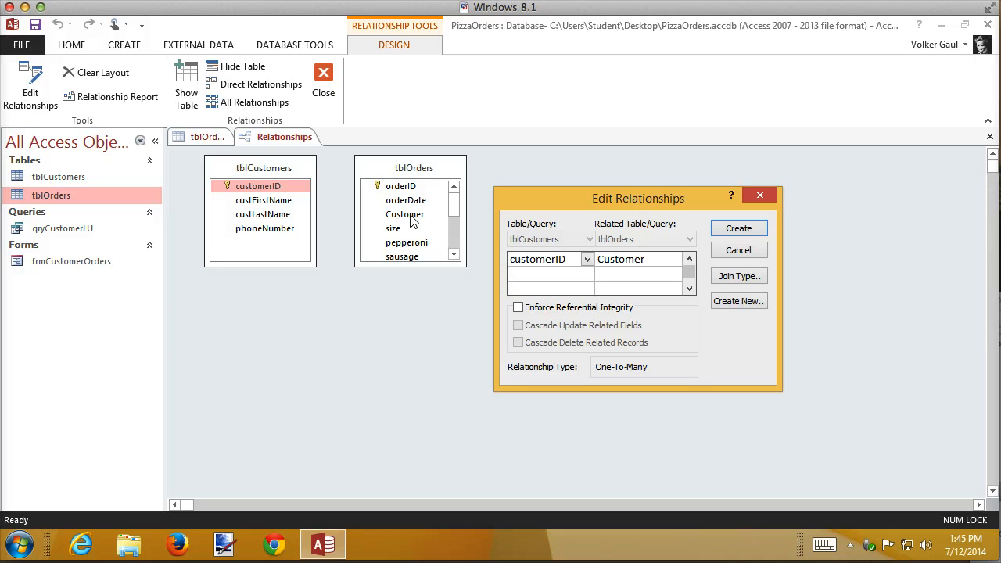
{"action": "left_click", "coordinate": [519, 308]}
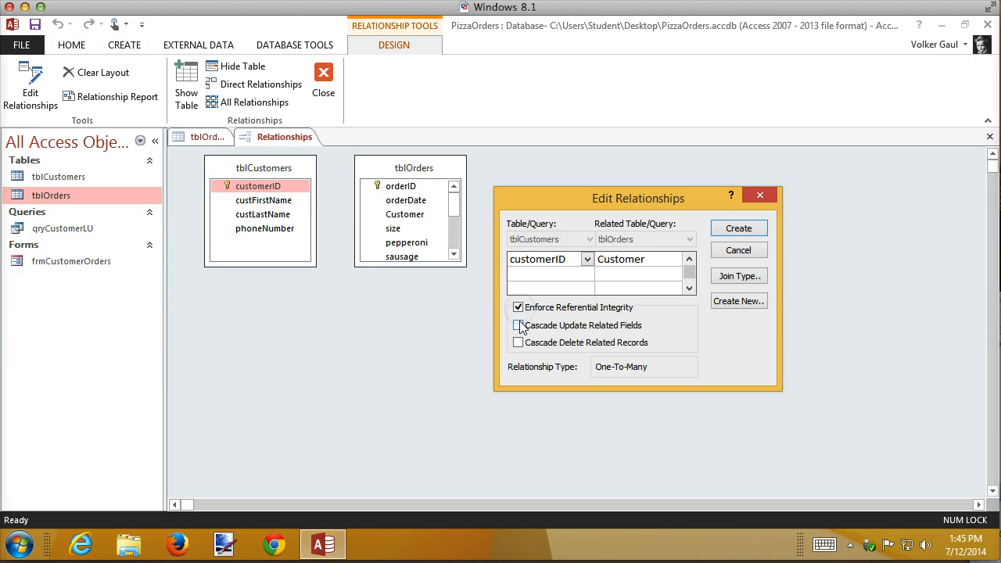
{"action": "left_click", "coordinate": [518, 325]}
{"action": "left_click", "coordinate": [738, 229]}
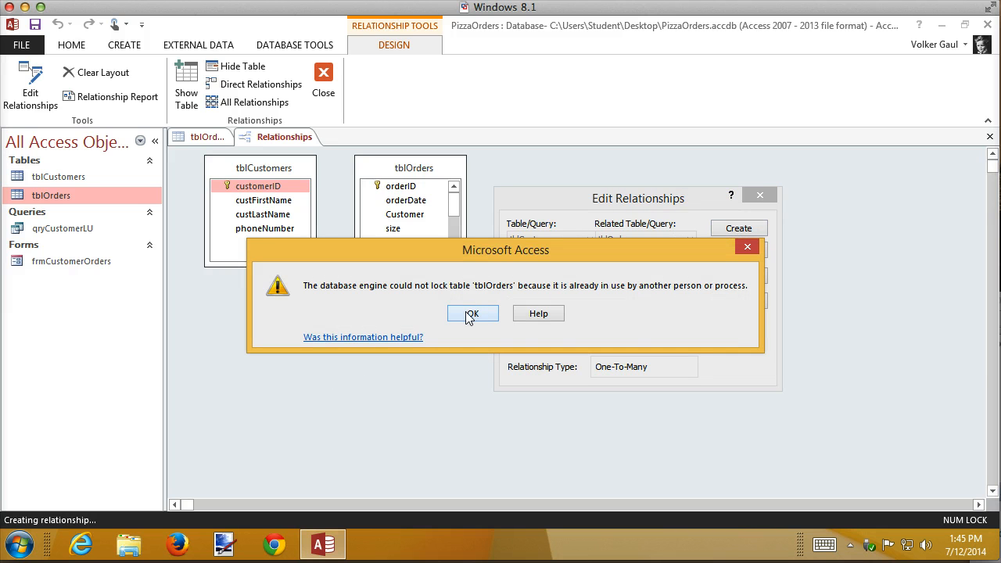
{"action": "left_click", "coordinate": [469, 314]}
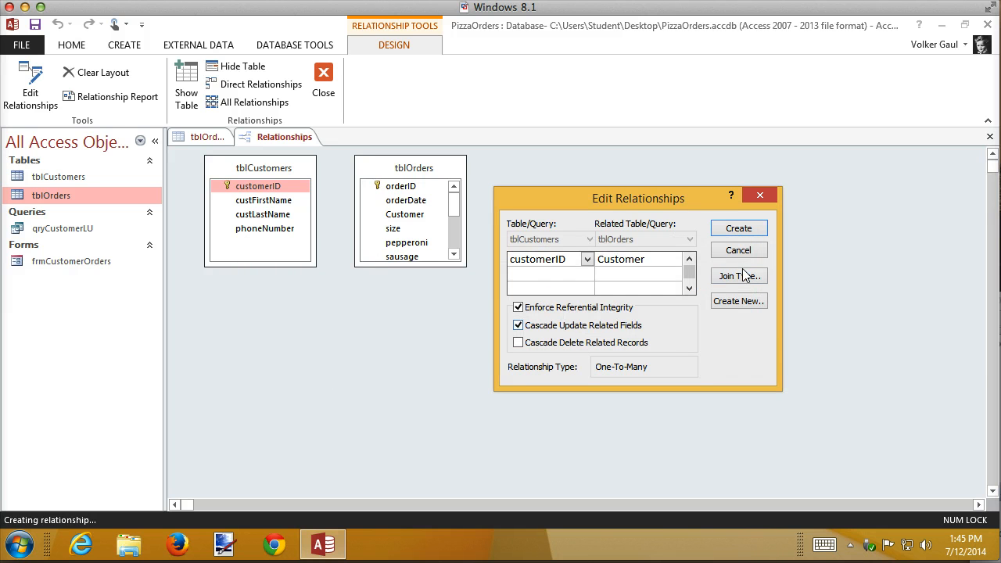
{"action": "left_click", "coordinate": [738, 250]}
- Close tblOrders and relate customerID in tblCustomers to Customer in tblOrders, enforcing referential integrity and cascading updates of related fields
{"action": "left_click", "coordinate": [197, 136]}
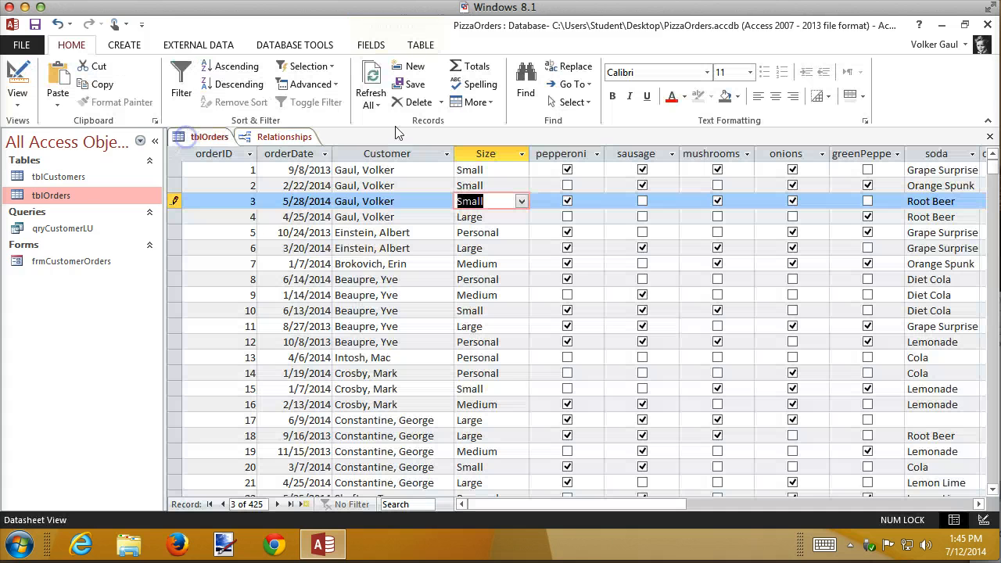
{"action": "left_click", "coordinate": [989, 136]}
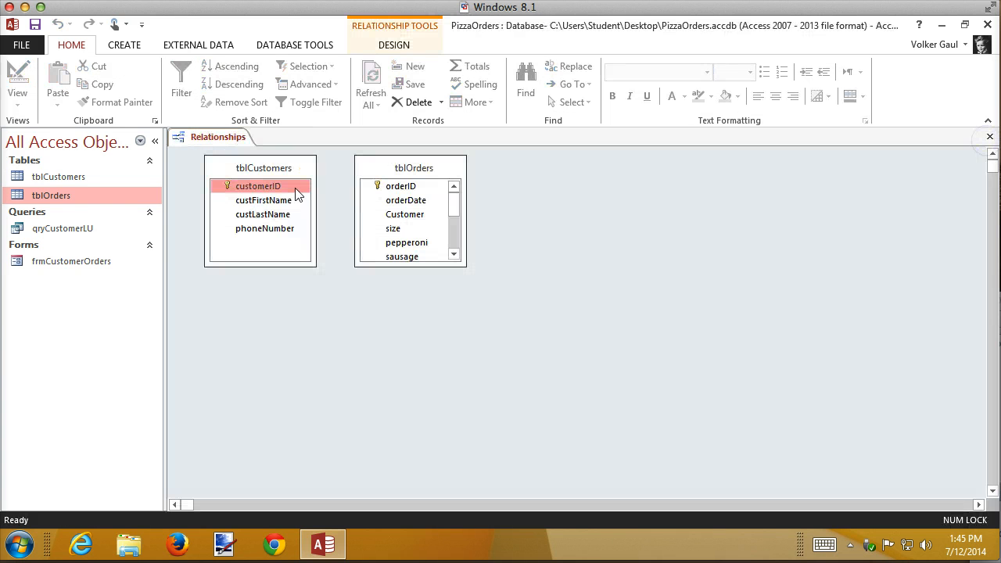
{"action": "left_click_drag", "start_coordinate": [267, 194], "coordinate": [395, 214]}
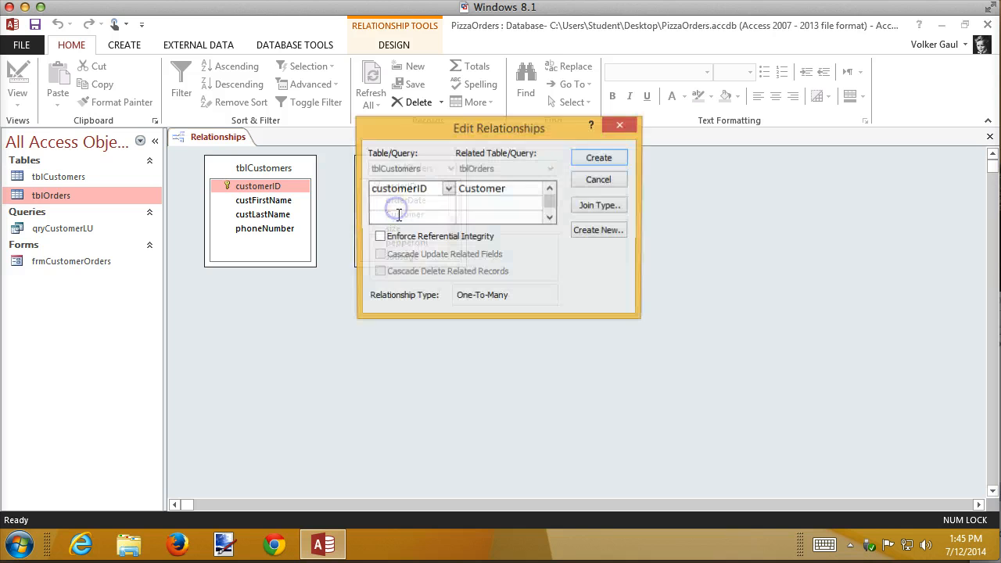
{"action": "left_click", "coordinate": [393, 236]}
{"action": "left_click", "coordinate": [380, 255]}
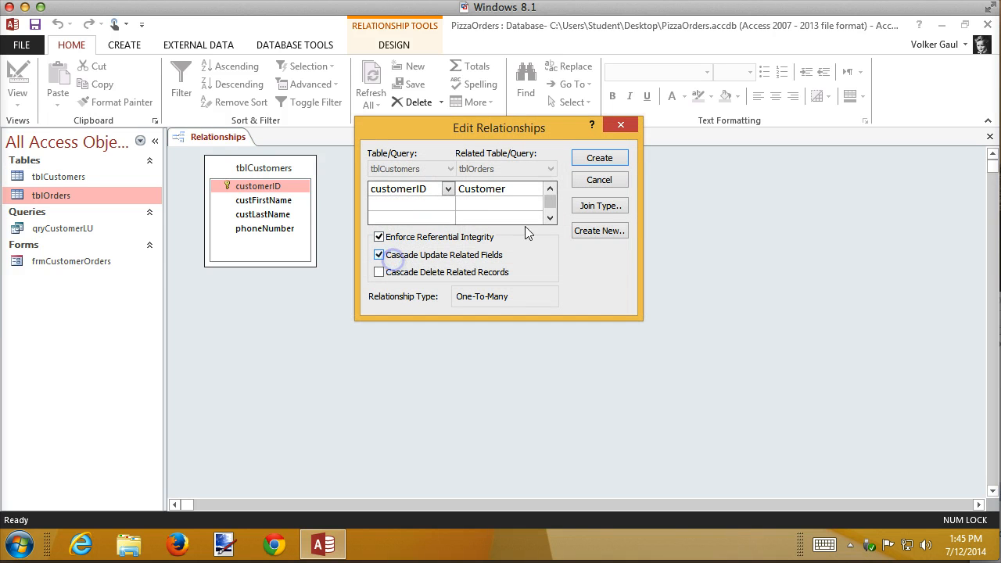
{"action": "left_click", "coordinate": [600, 159]}
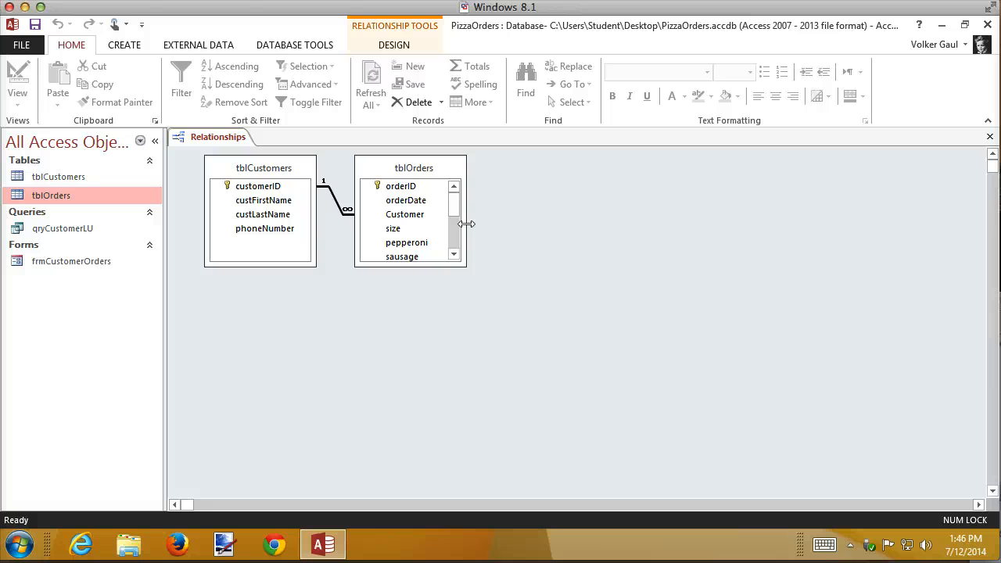
- Review the settings of the relationship between tblCustomers and tblOrders and close them without changes
{"action": "left_click", "coordinate": [336, 200]}
{"action": "right_click", "coordinate": [339, 205]}
{"action": "left_click", "coordinate": [381, 217]}
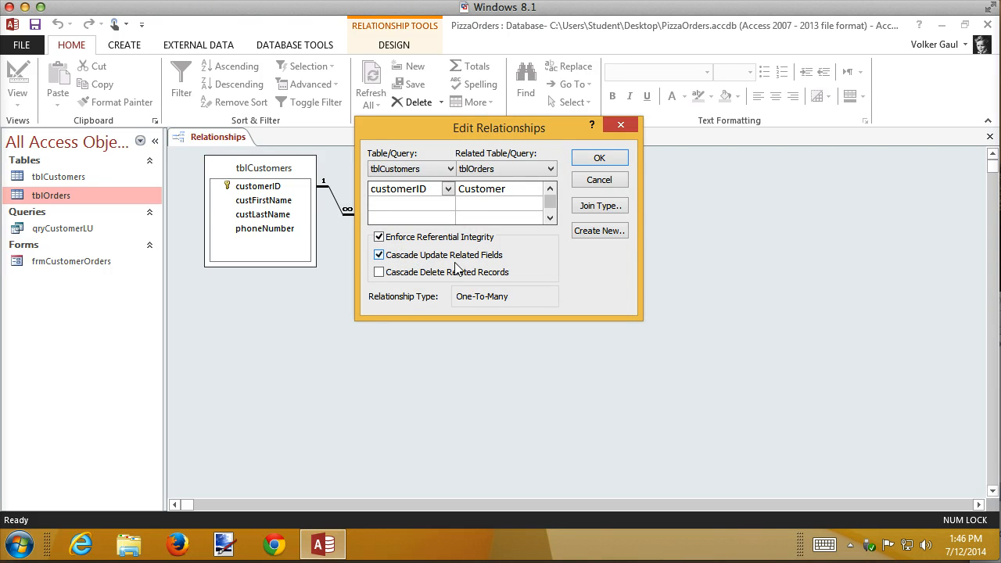
{"action": "left_click", "coordinate": [588, 162]}
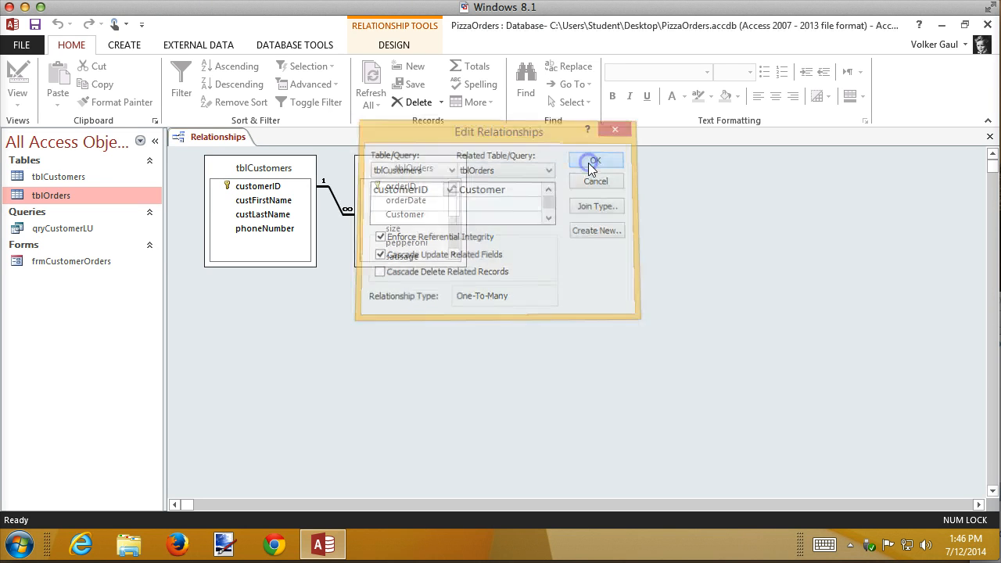